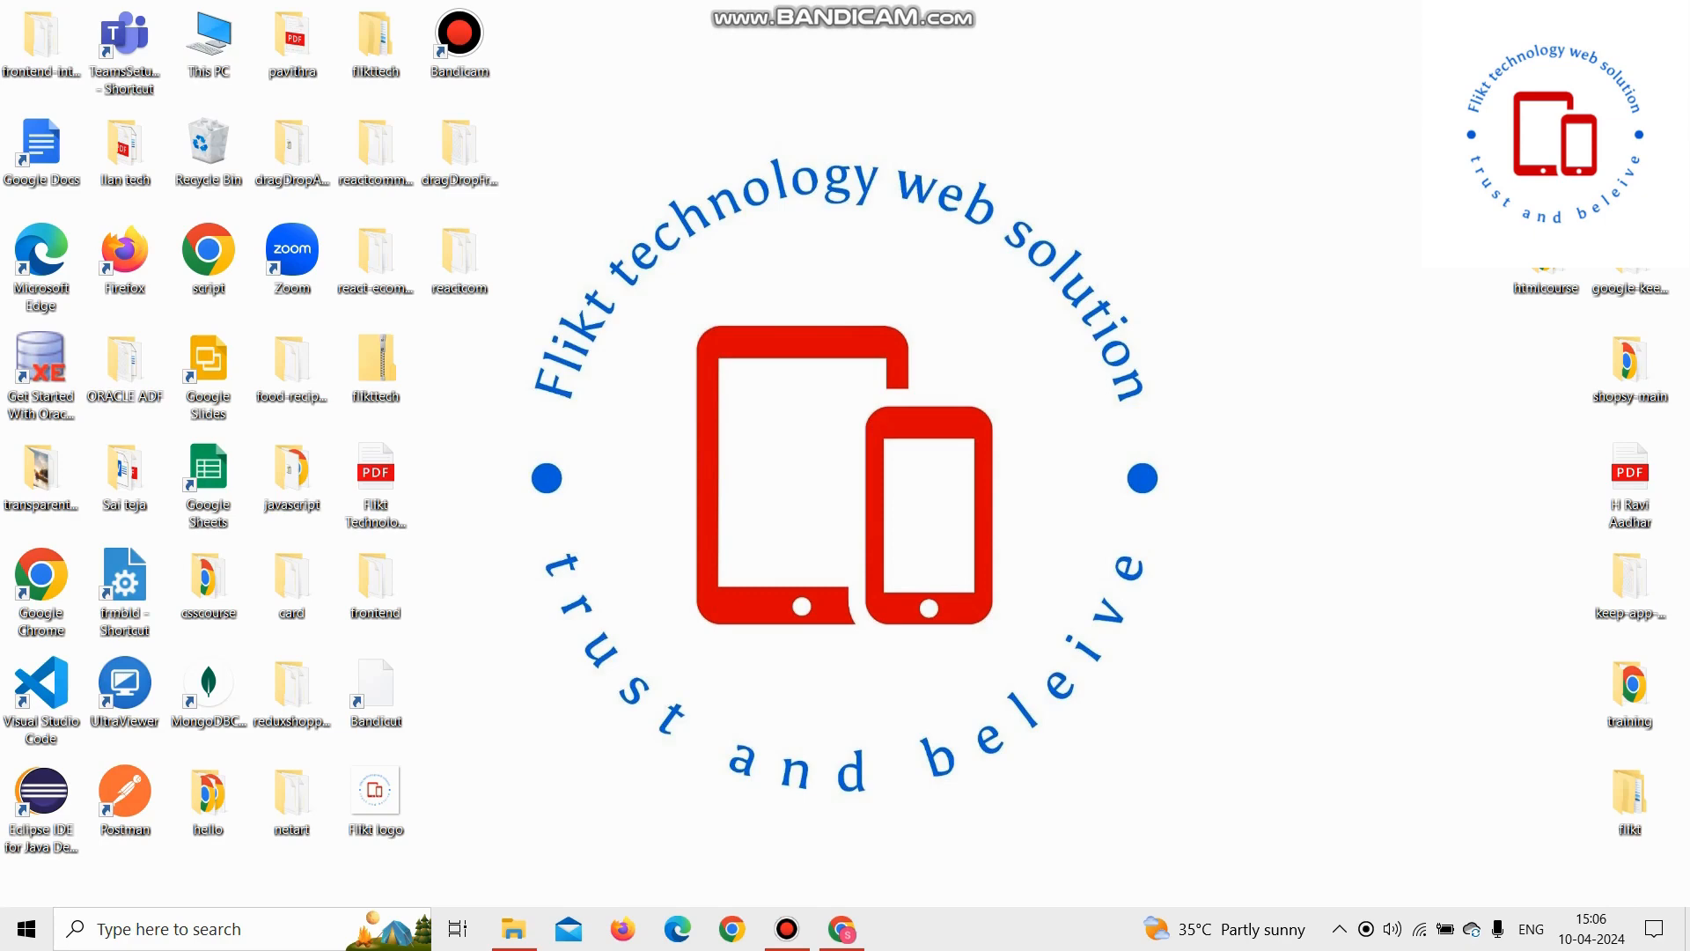
# Step: Open Chrome and search Google for "mysql download installer"
pyautogui.click(841, 928)
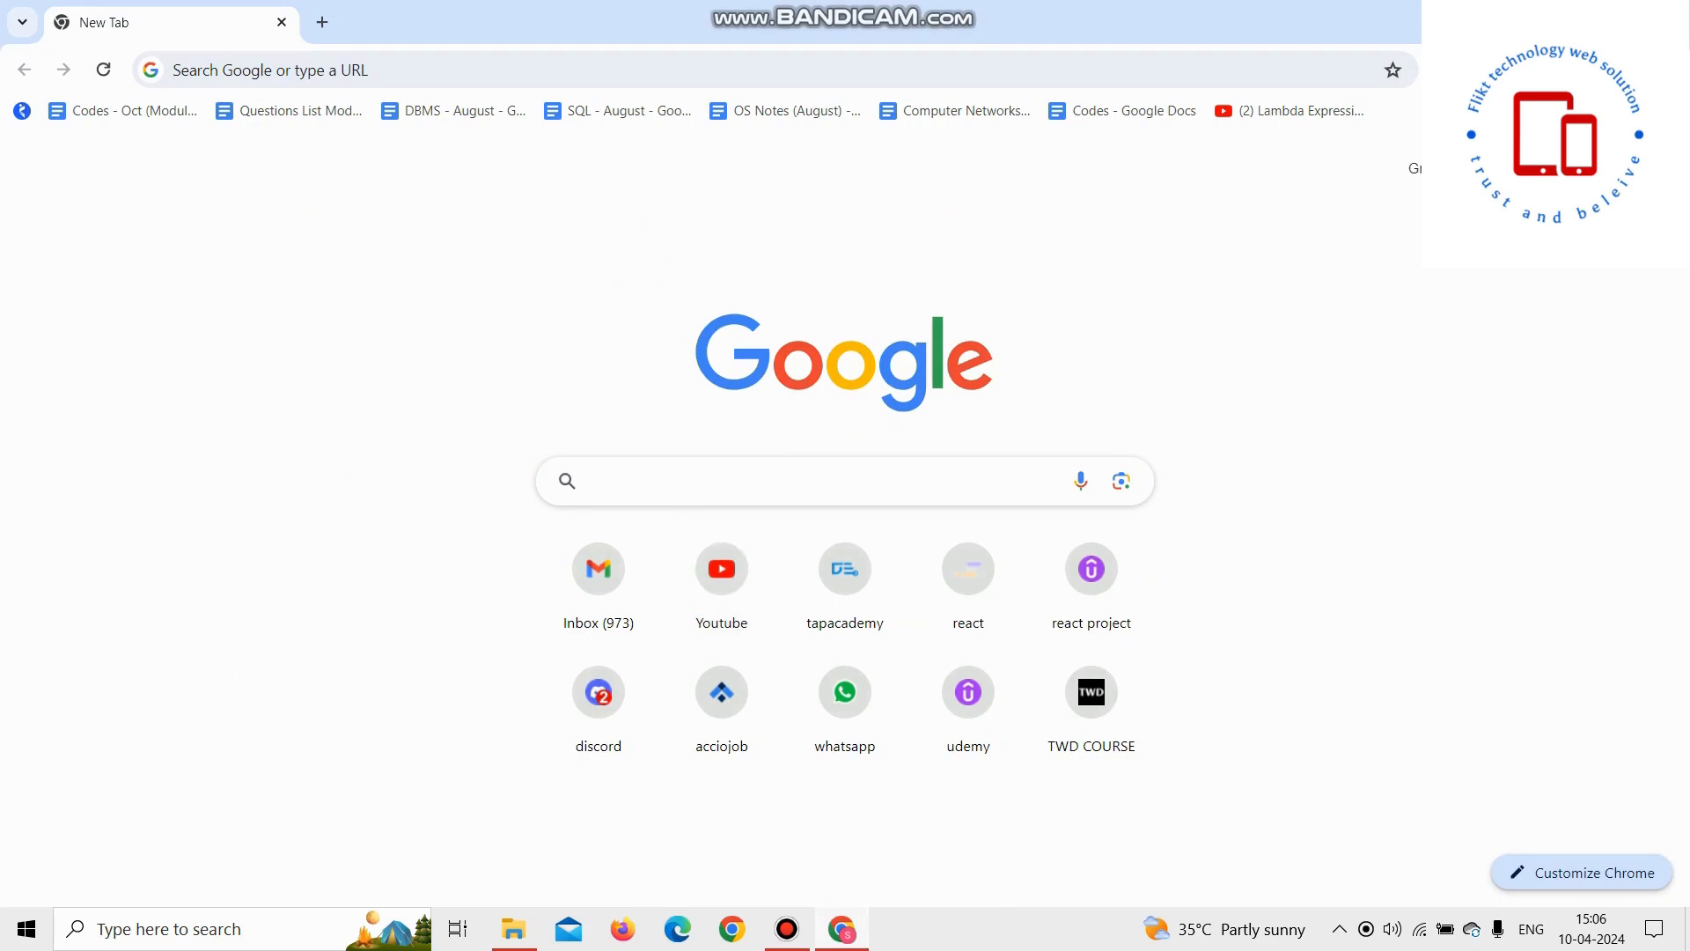
pyautogui.click(766, 480)
pyautogui.write('mysql')
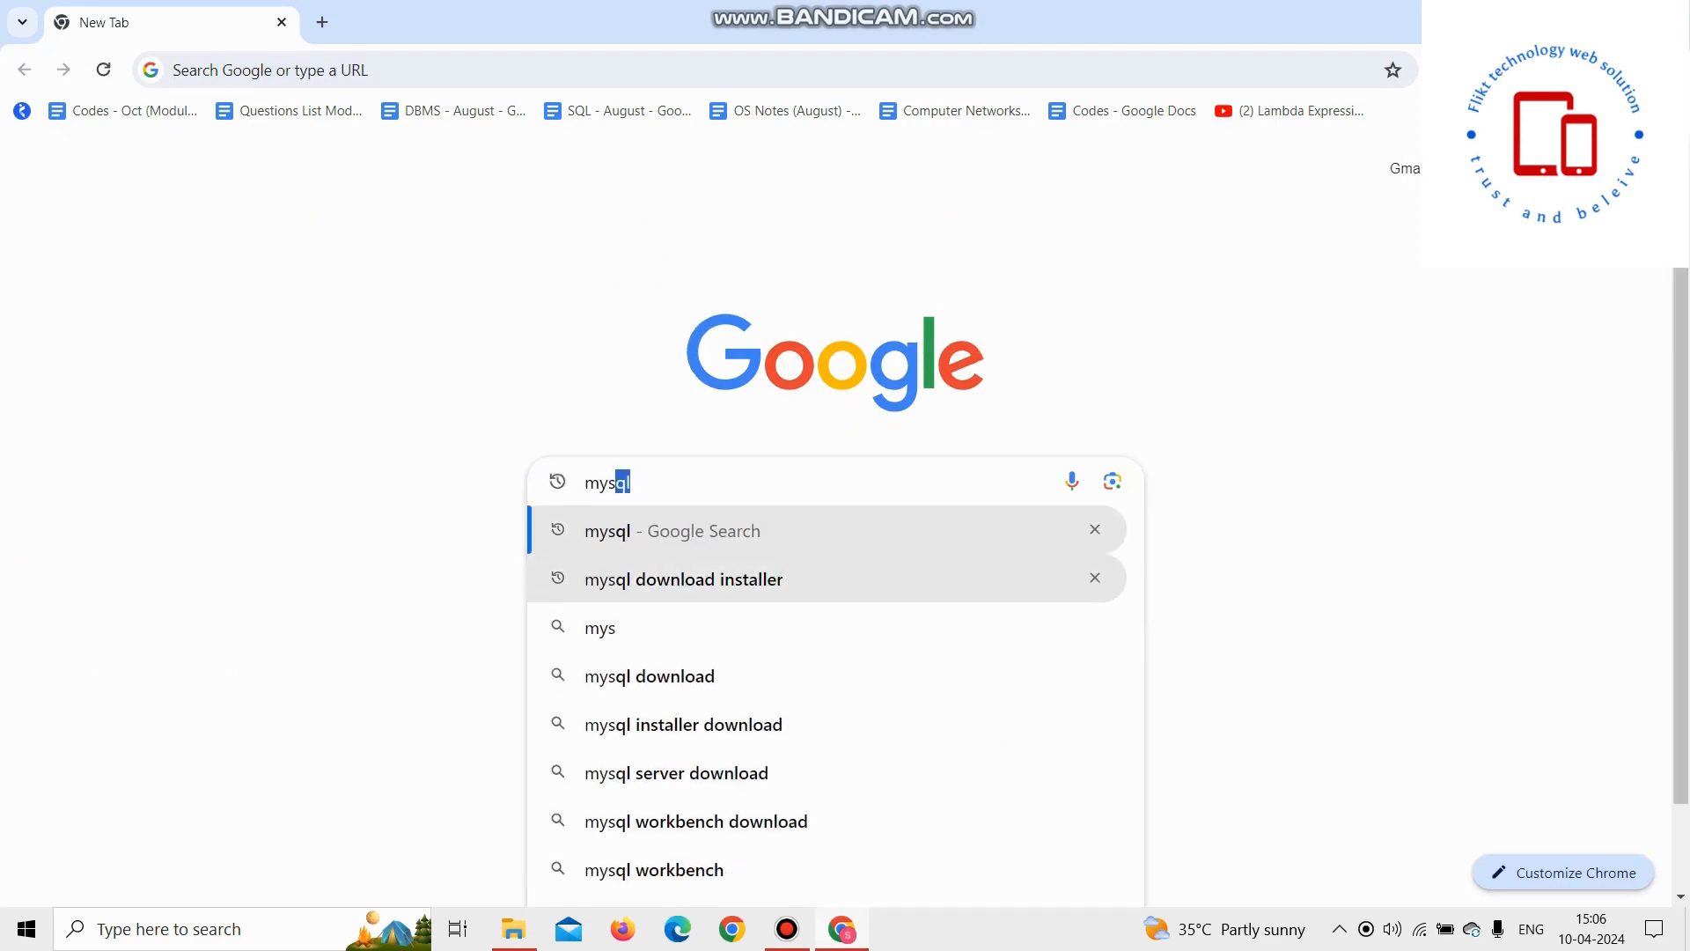
pyautogui.press('Down')
pyautogui.press('Return')
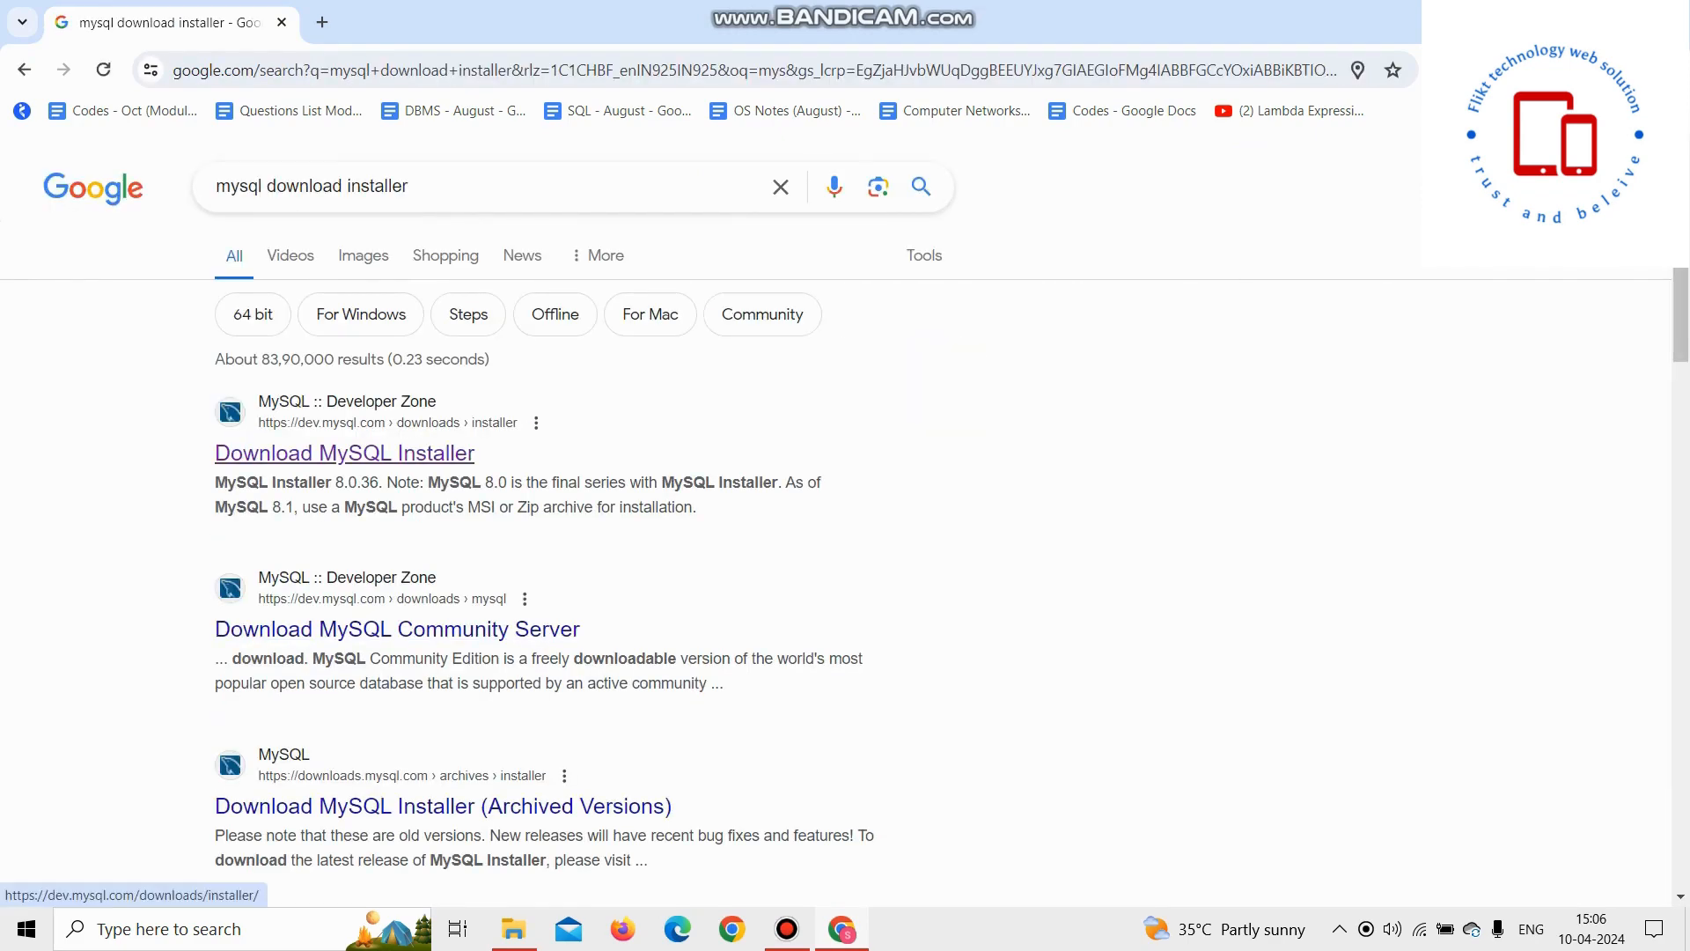
# Step: Open the Download MySQL Installer page and download the 285.3M Windows MSI installer without logging in
pyautogui.click(344, 453)
pyautogui.scroll(-2, 344, 452)
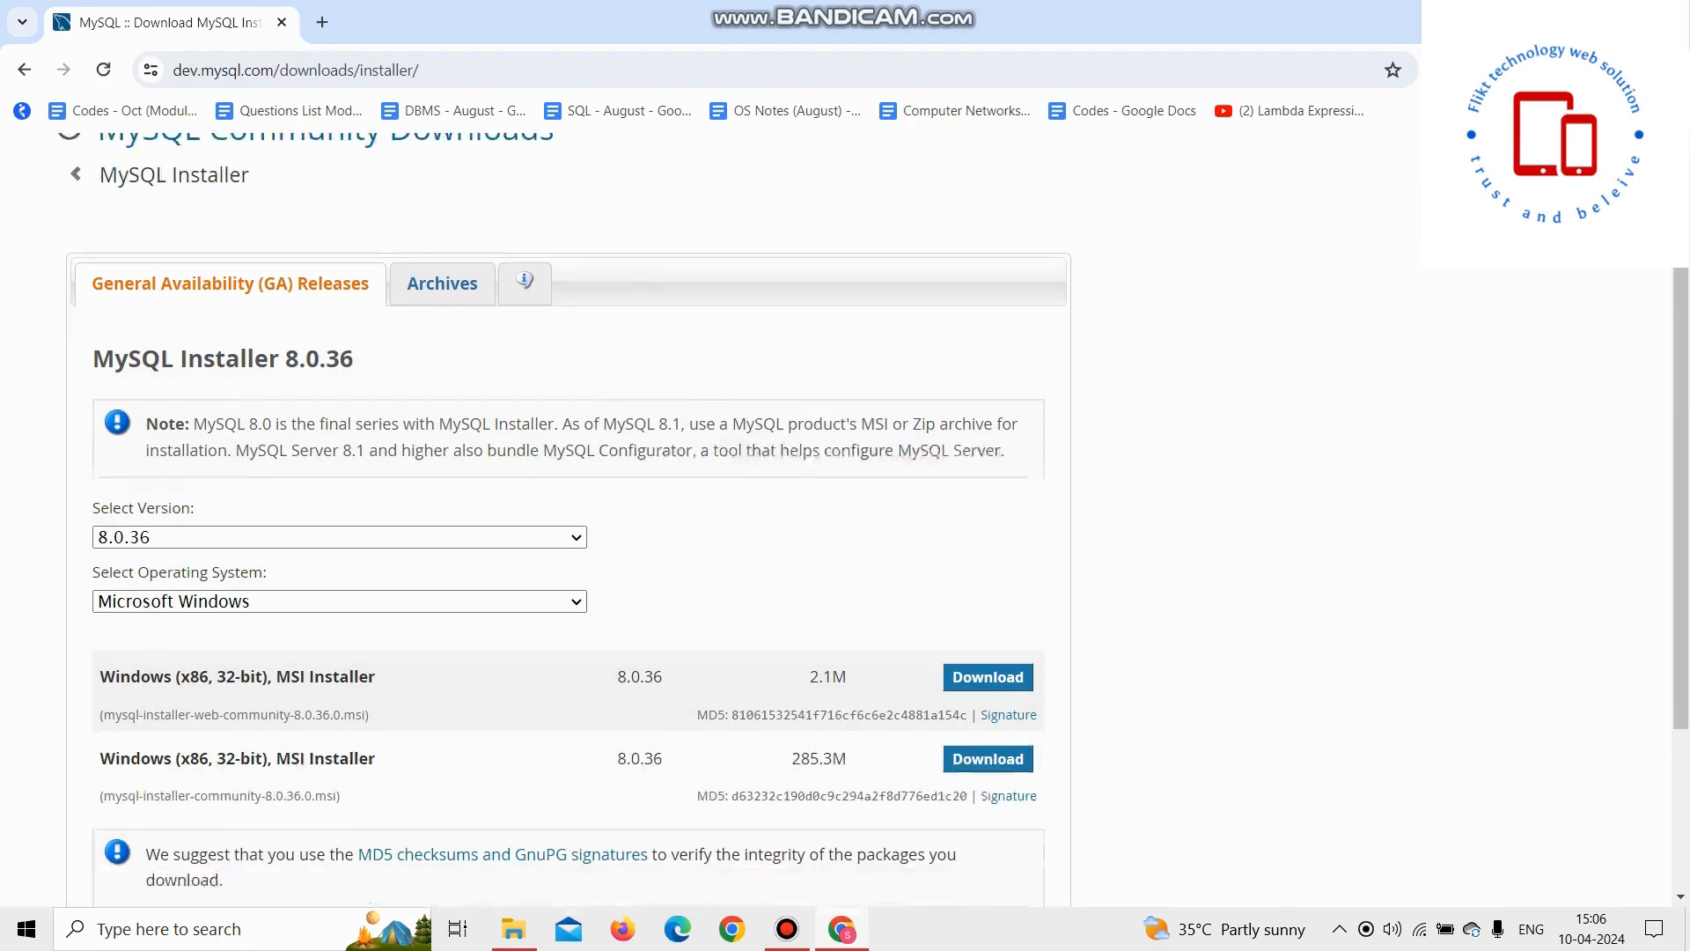
pyautogui.scroll(-2, 563, 520)
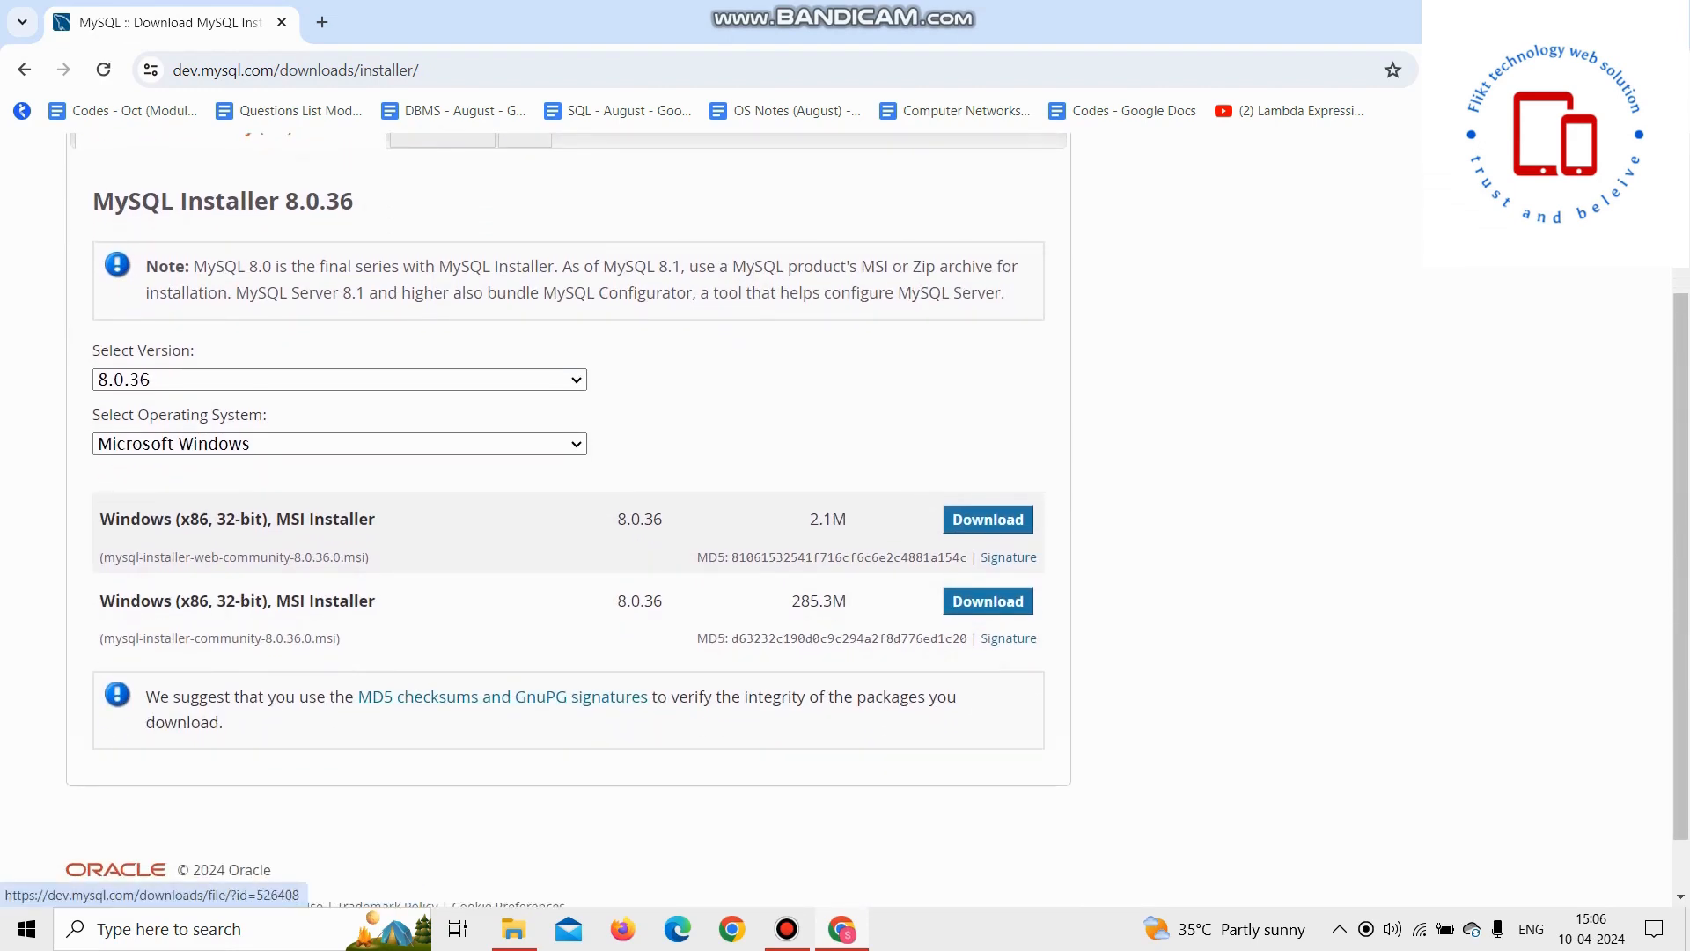
pyautogui.click(988, 601)
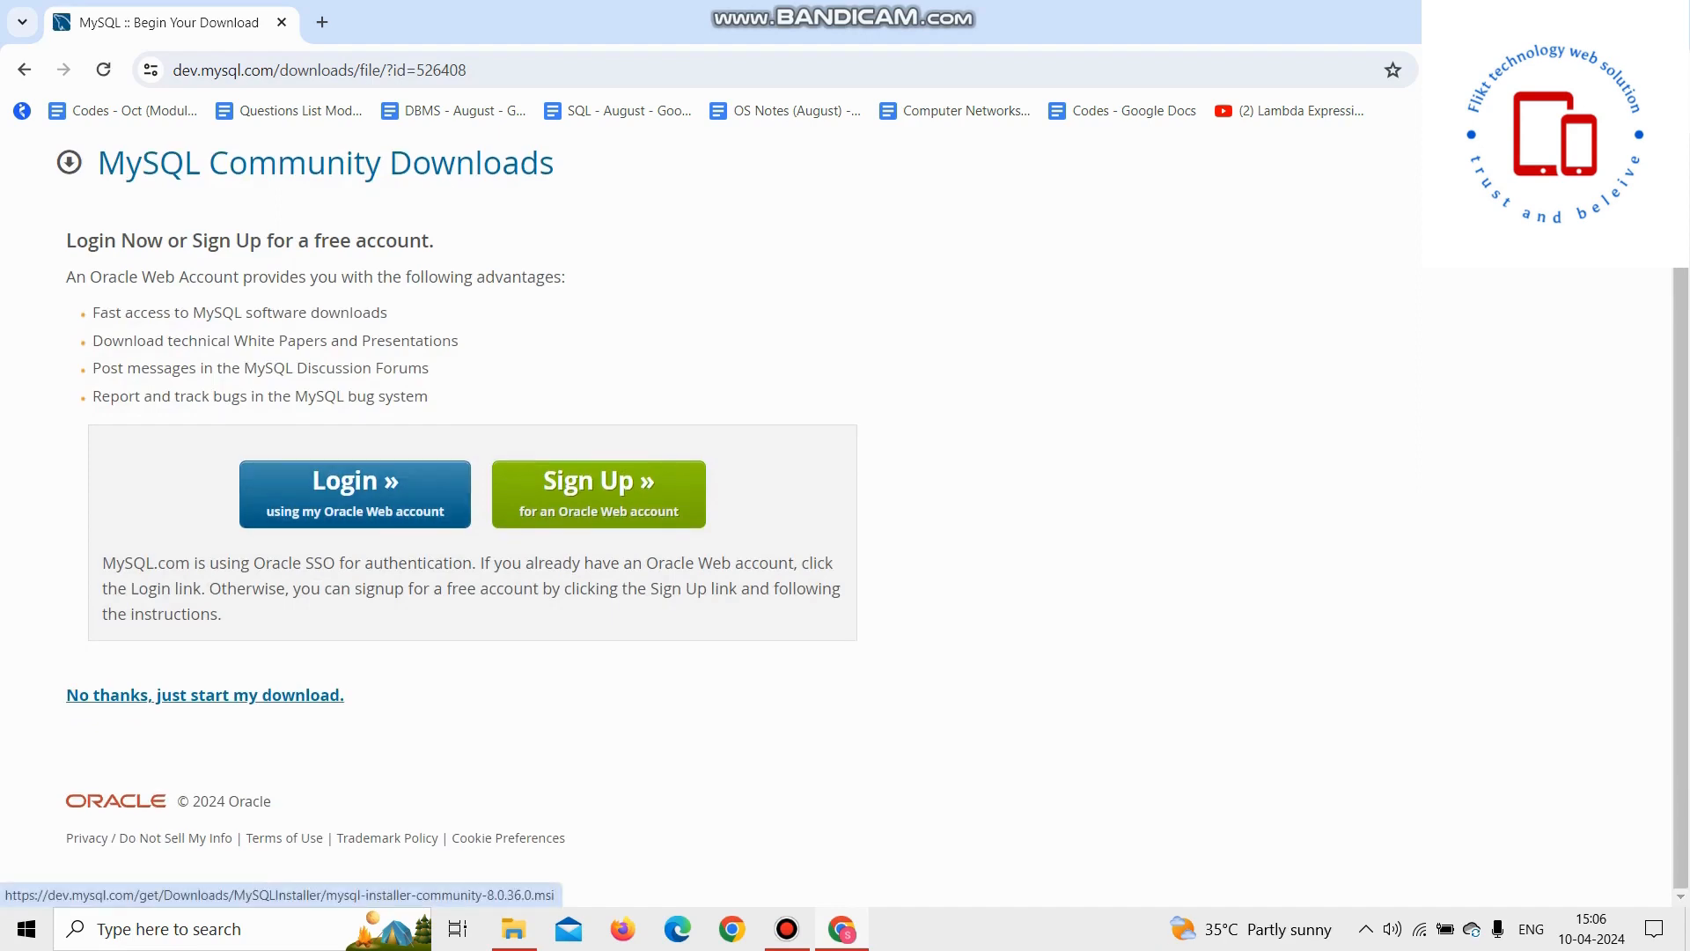
pyautogui.click(206, 695)
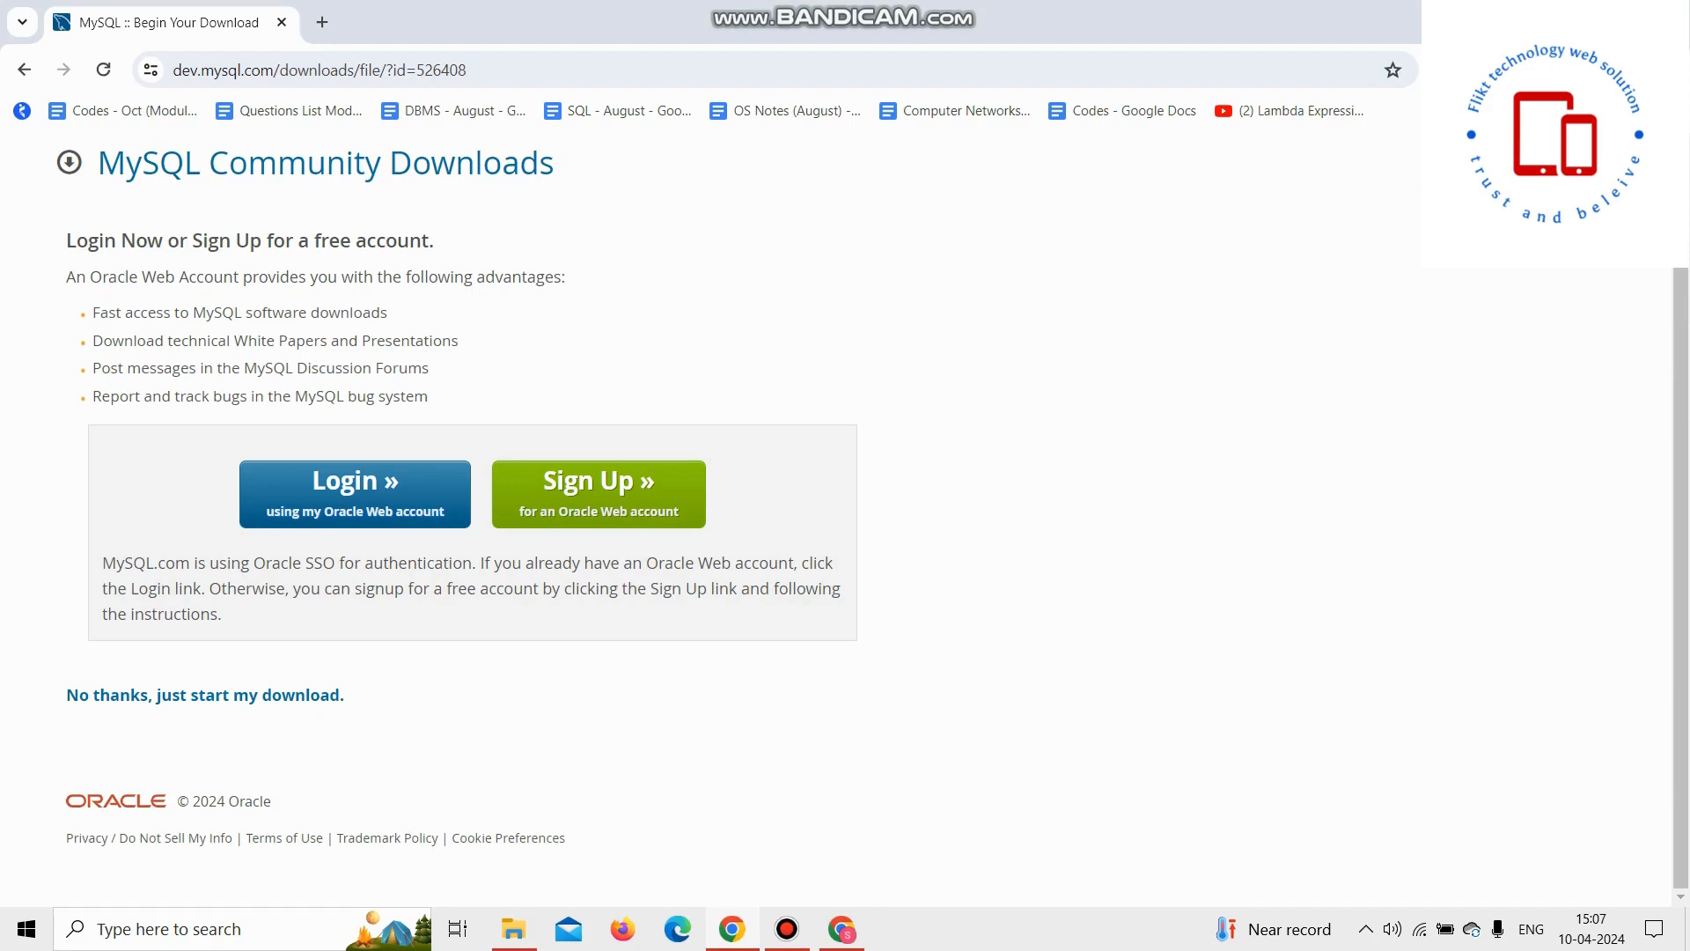
# Step: Open the Downloads folder in File Explorer and launch mysql-installer-community-8.0.36
pyautogui.click(514, 929)
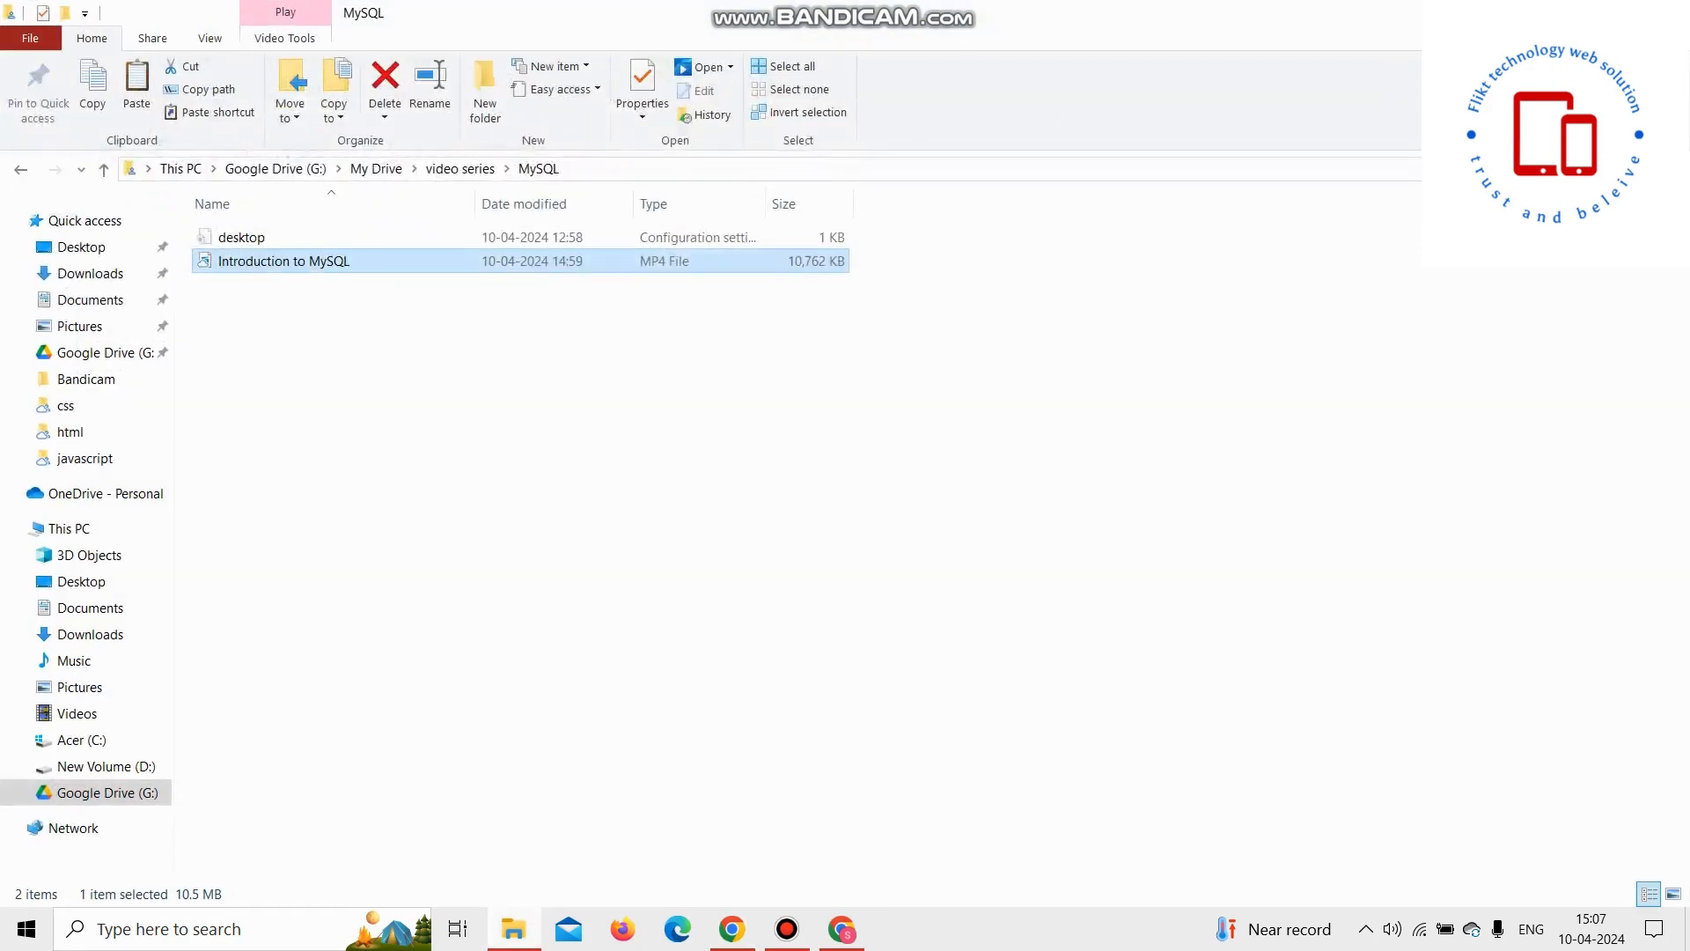
pyautogui.click(89, 273)
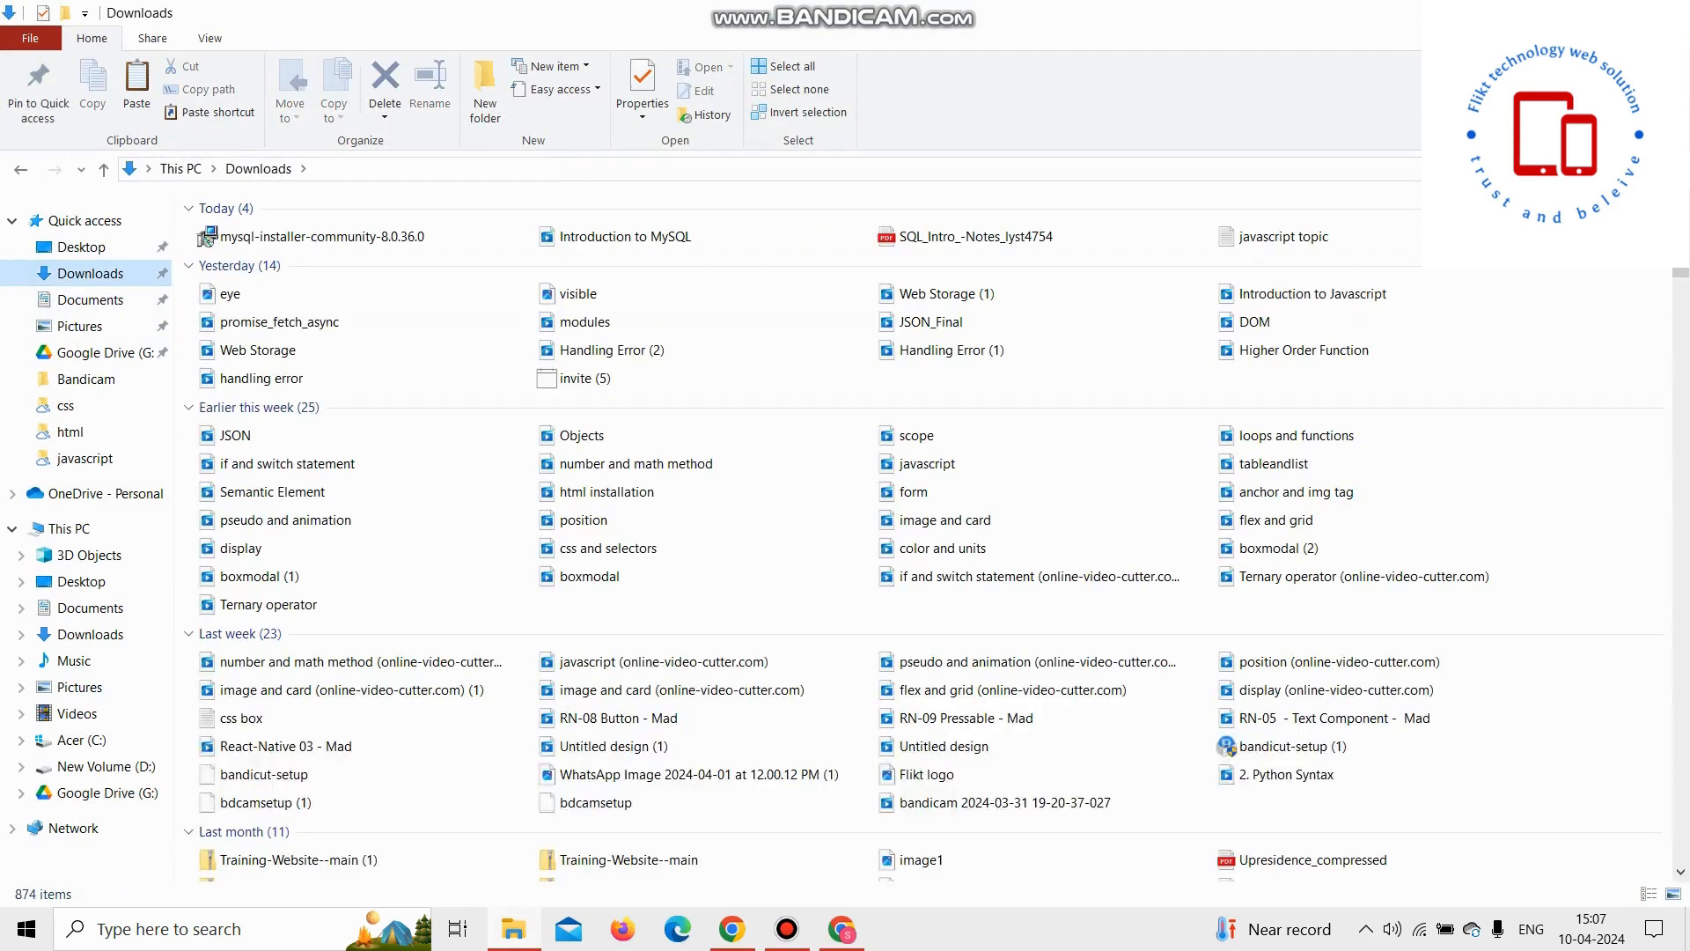
pyautogui.doubleClick(322, 237)
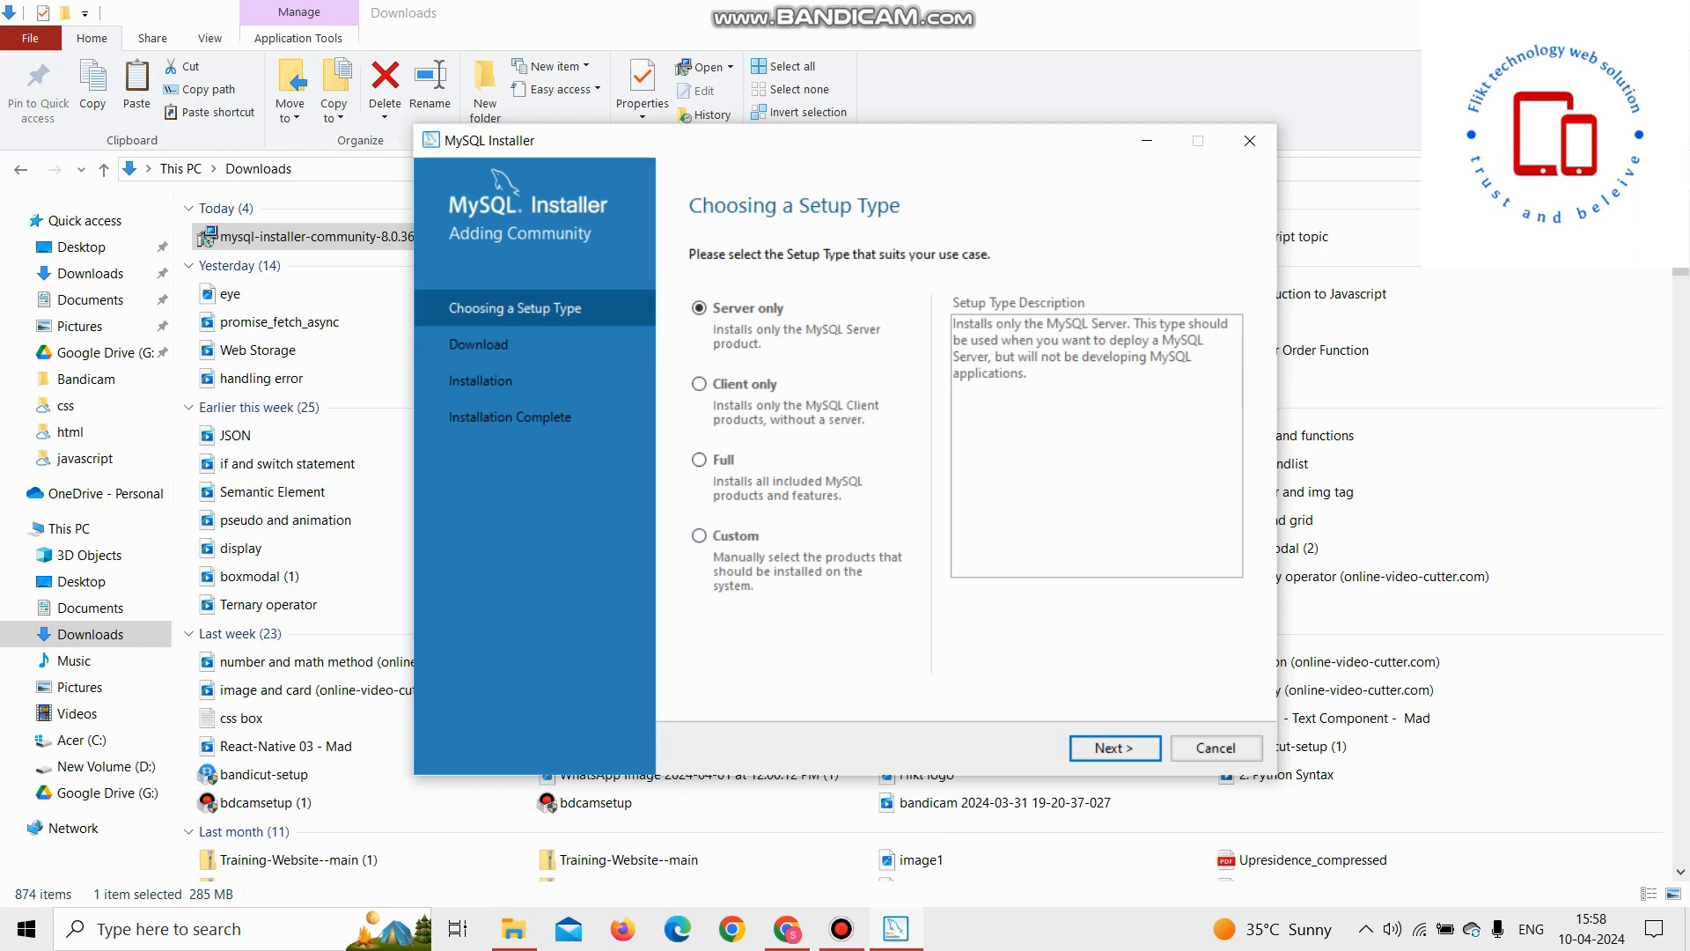
# Step: Choose the Custom setup type and add MySQL Server 8.0.36 - X64 to the products to install
pyautogui.click(698, 535)
pyautogui.click(1114, 747)
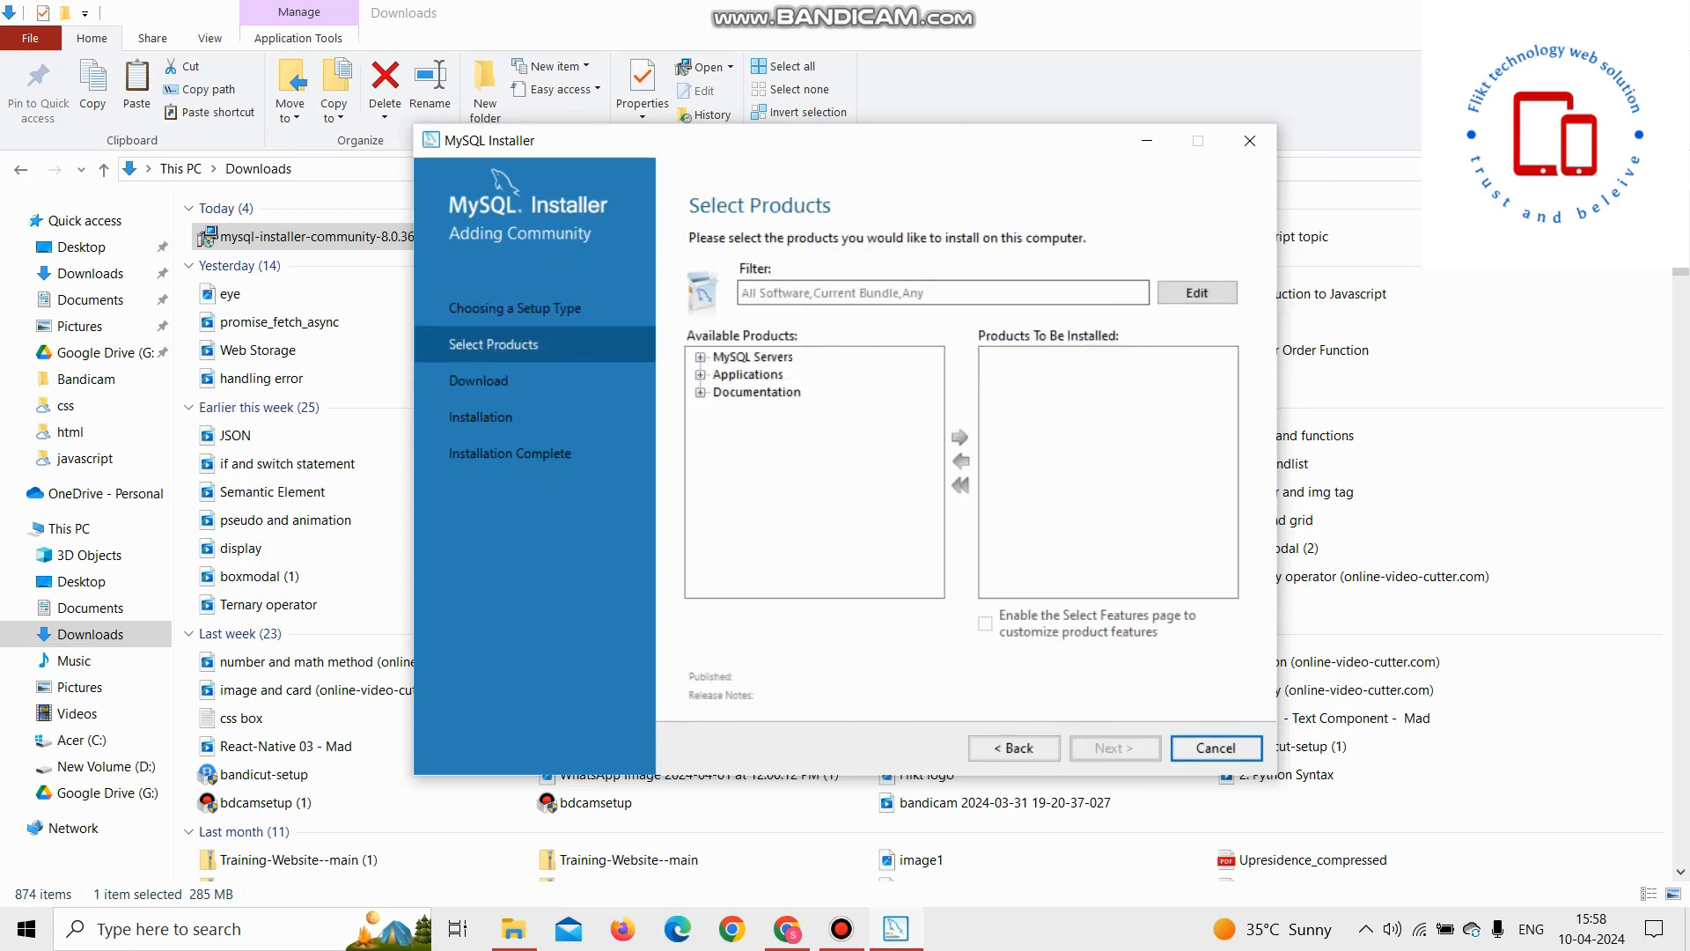
pyautogui.click(700, 357)
pyautogui.click(722, 375)
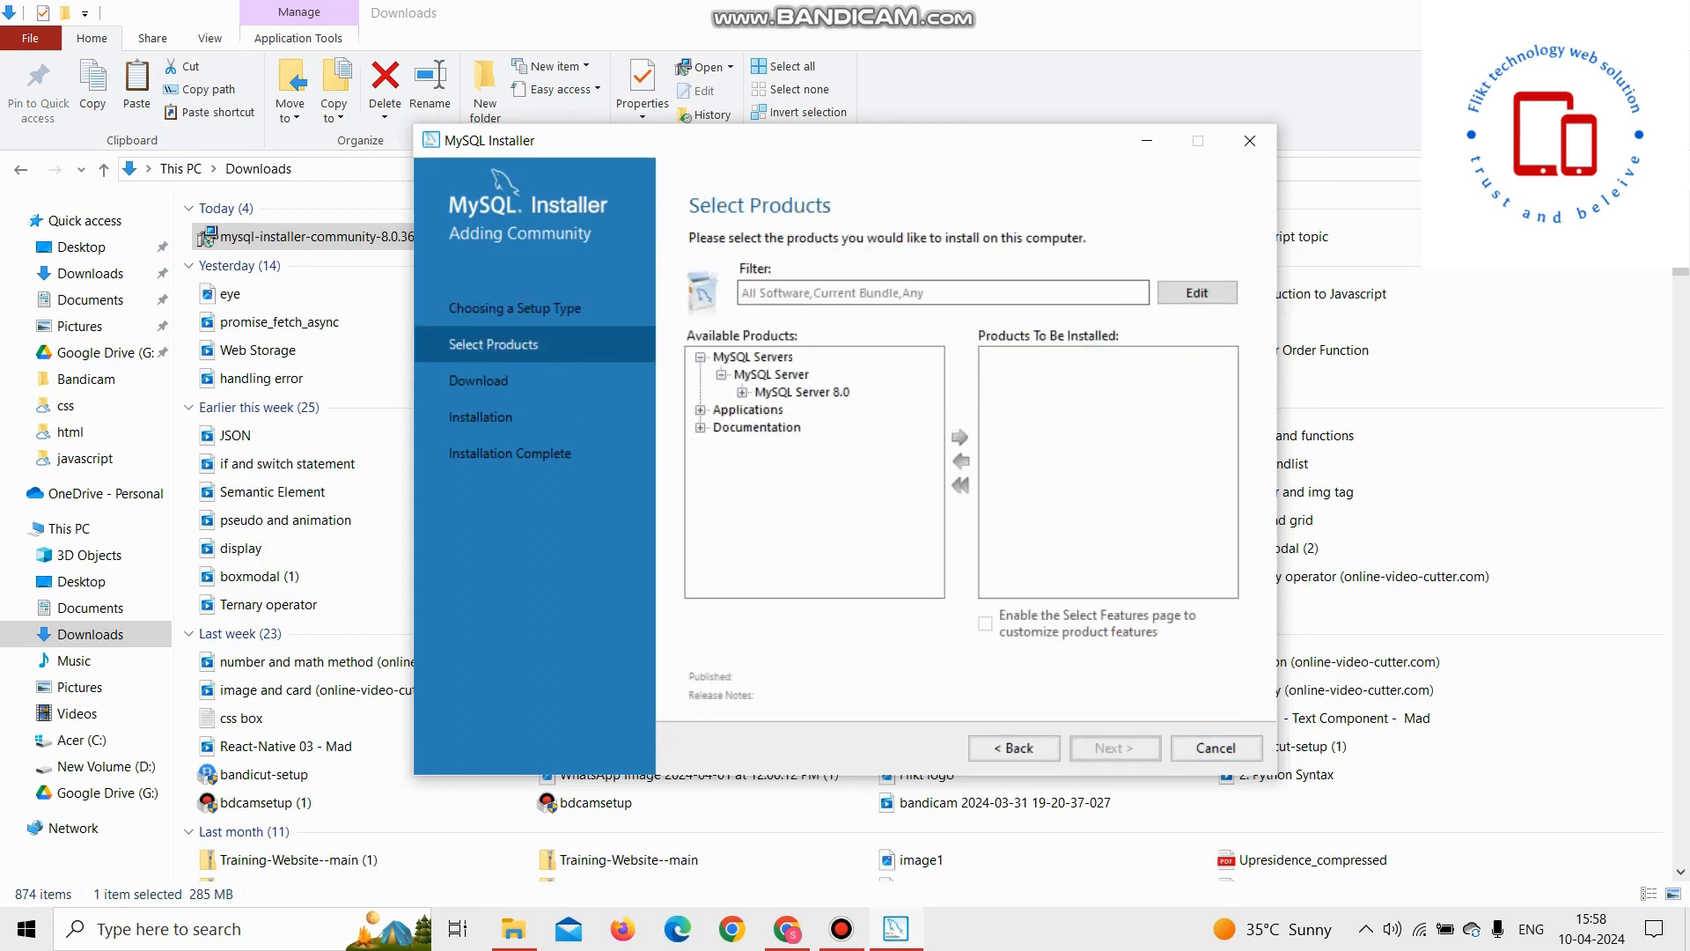
pyautogui.click(742, 393)
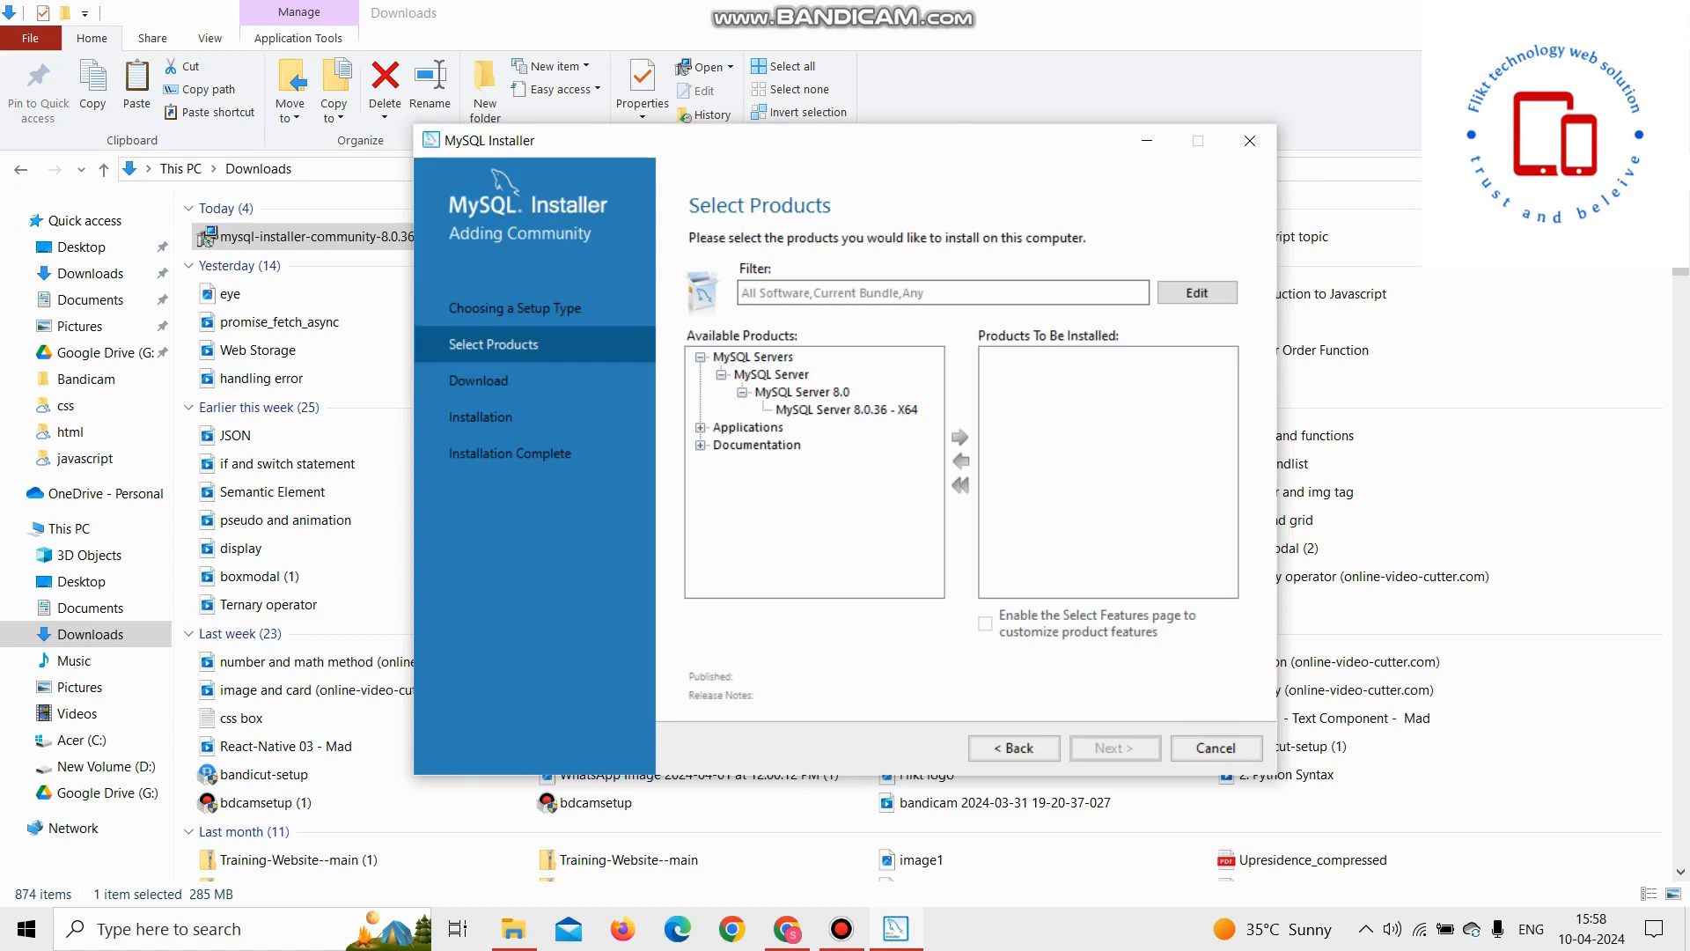
pyautogui.click(846, 410)
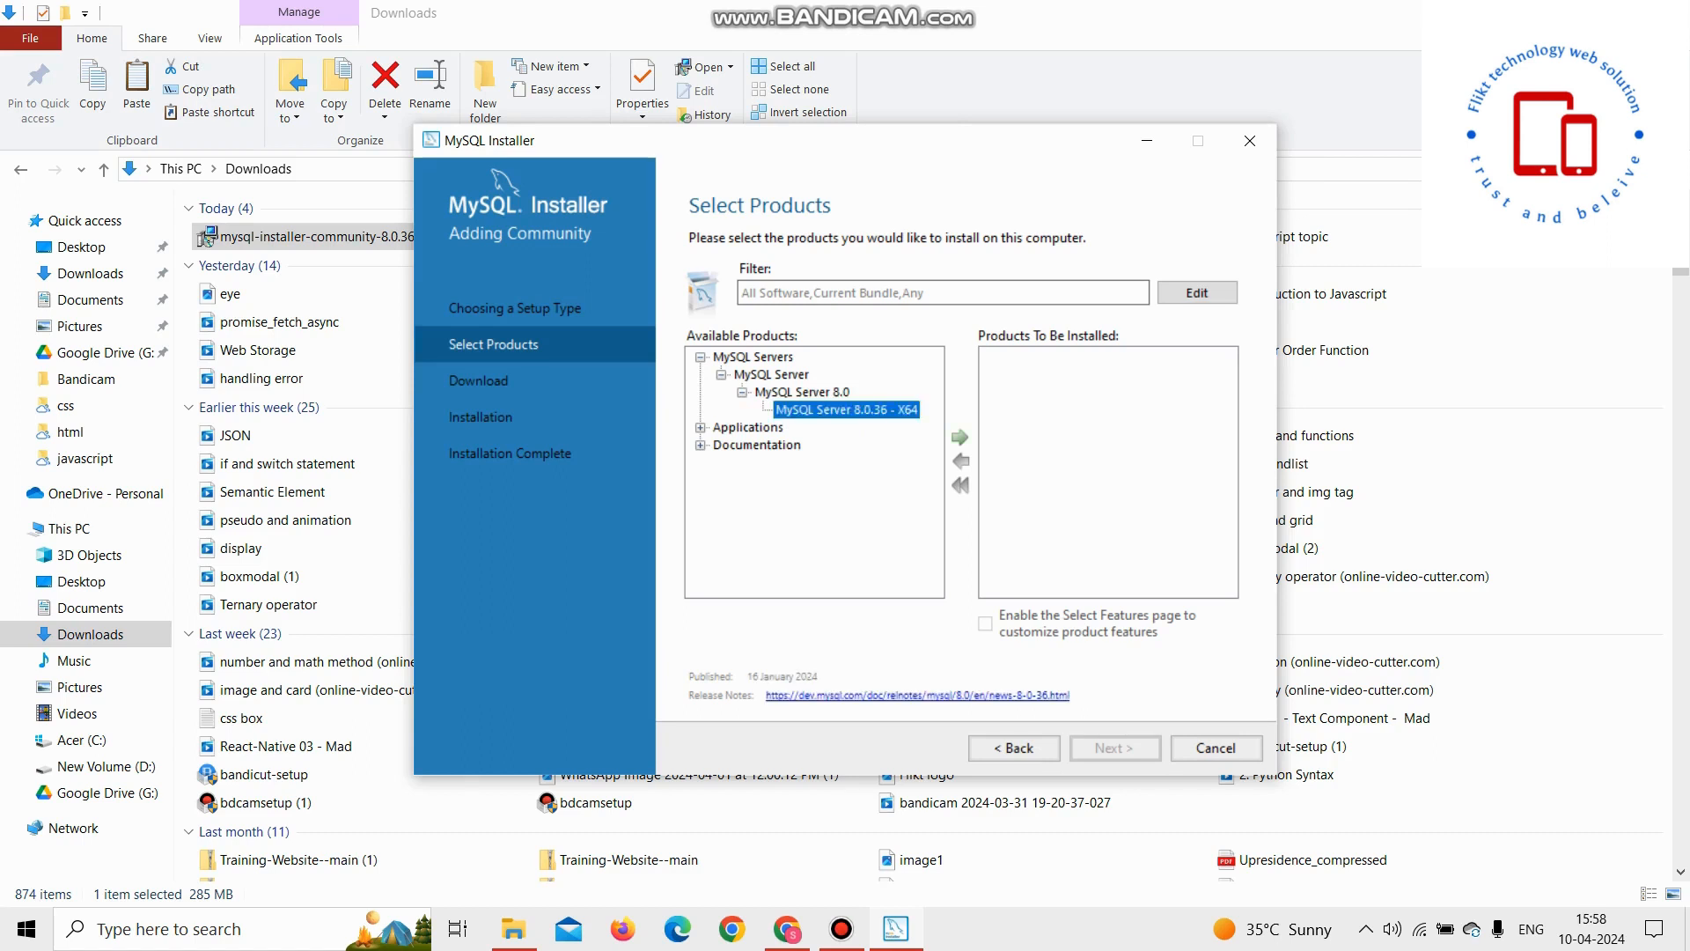
pyautogui.click(960, 437)
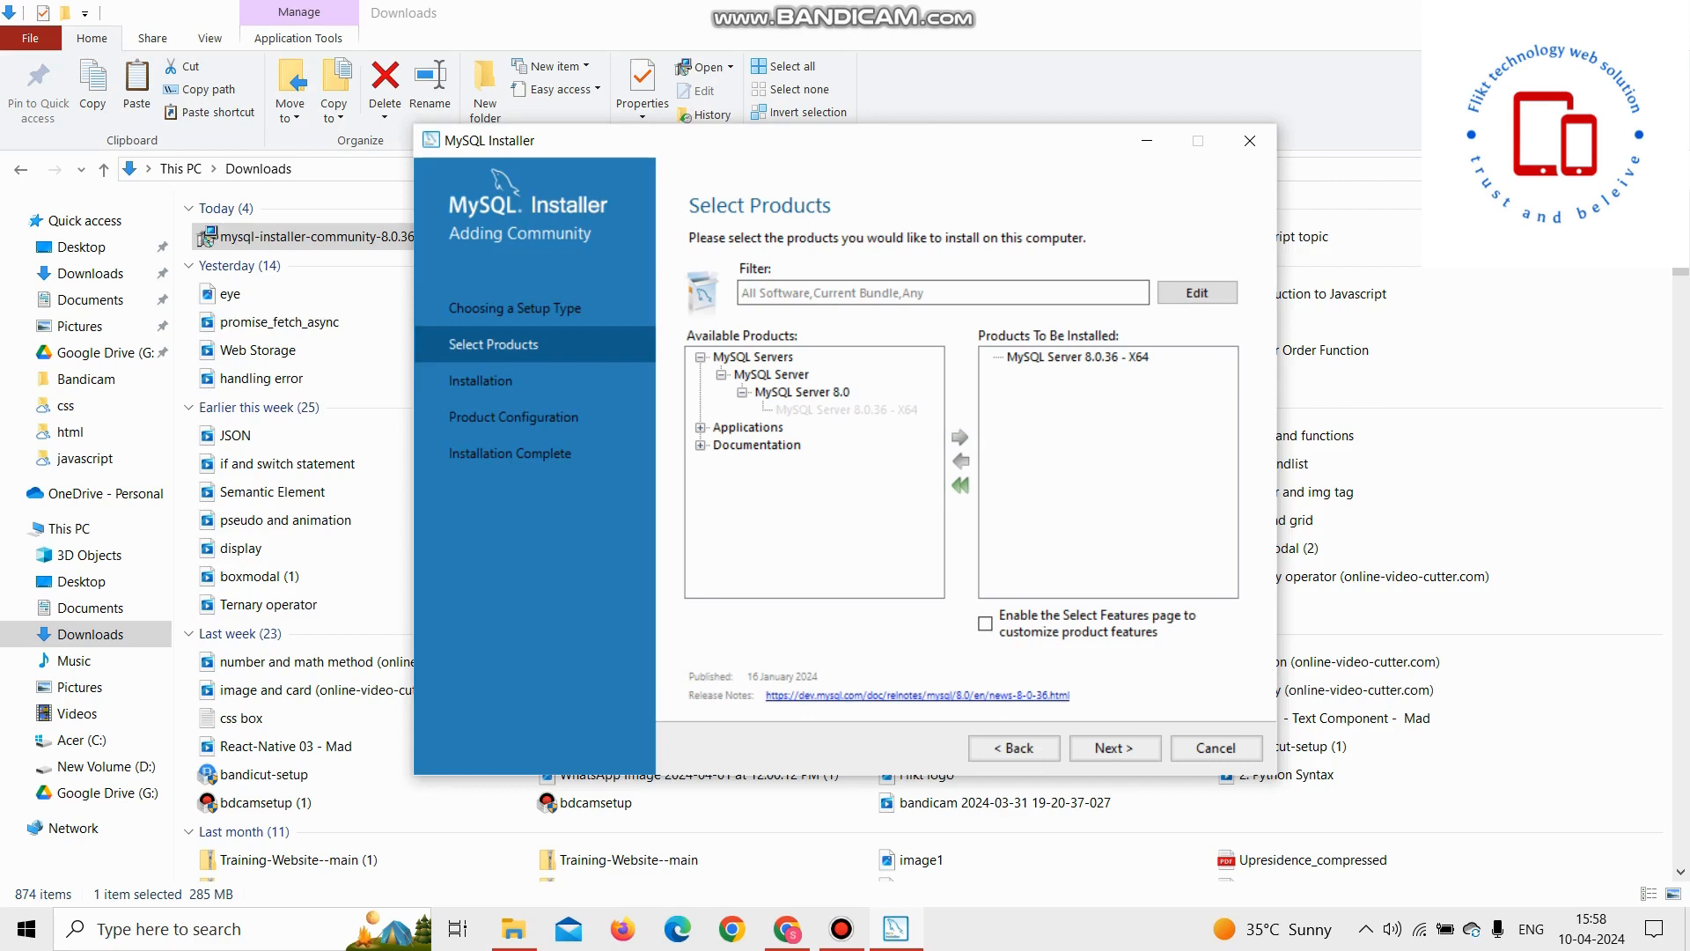
# Step: Add MySQL Workbench 8.0.36 - X64 to the products to install
pyautogui.click(701, 428)
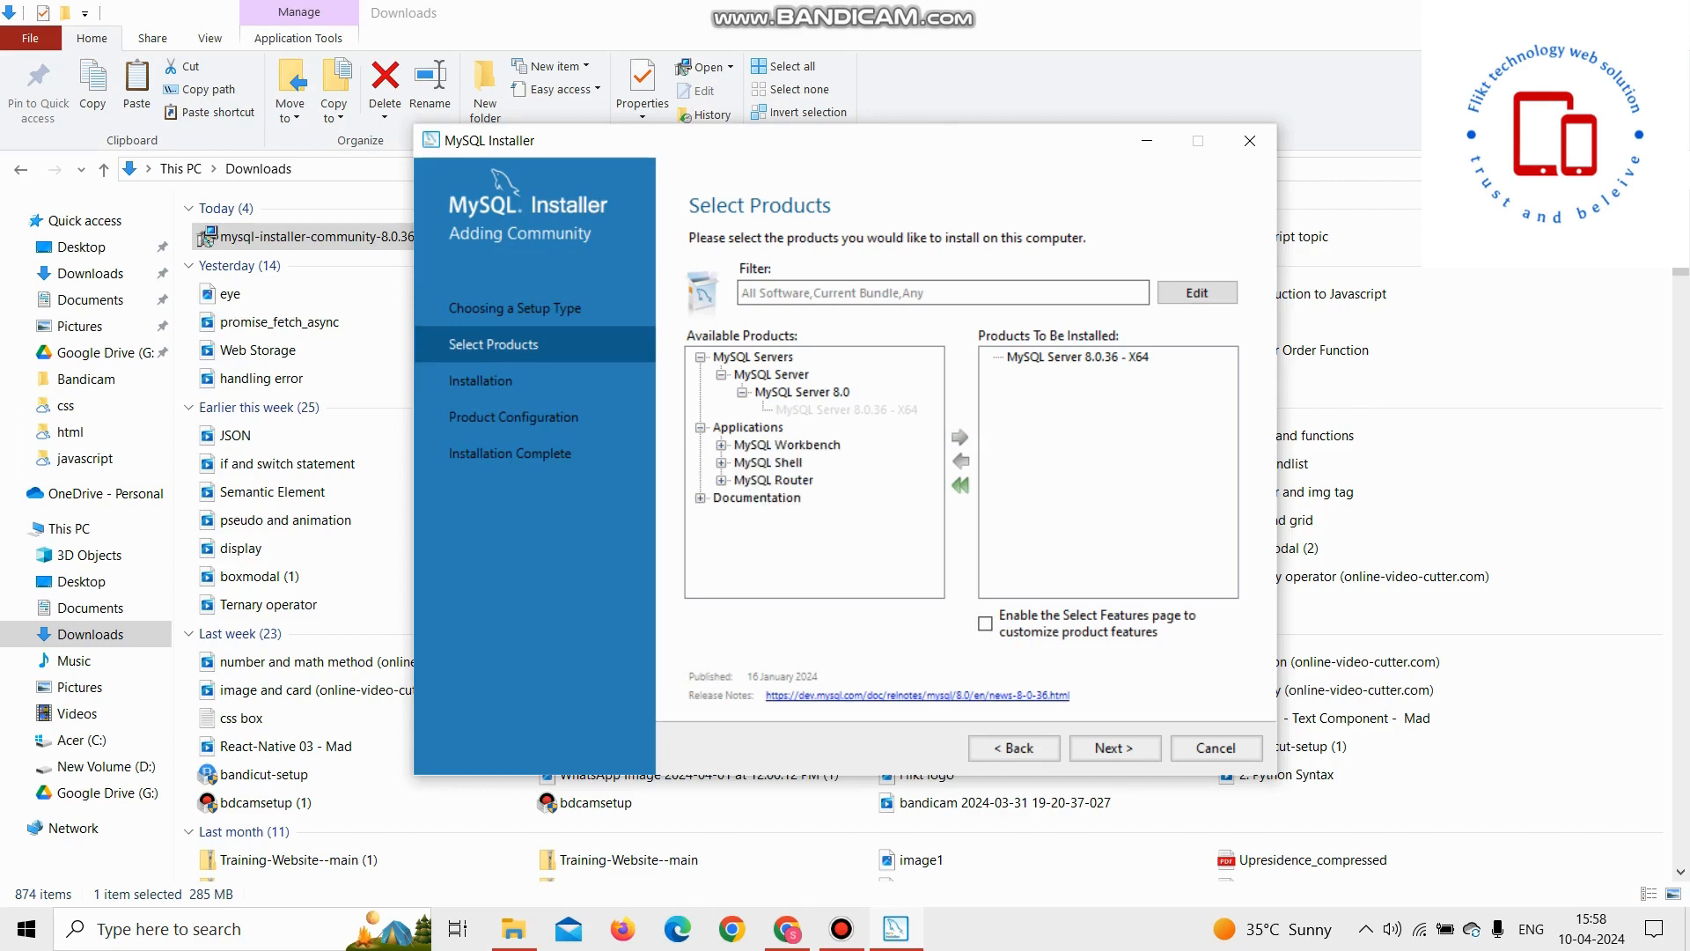
pyautogui.click(722, 445)
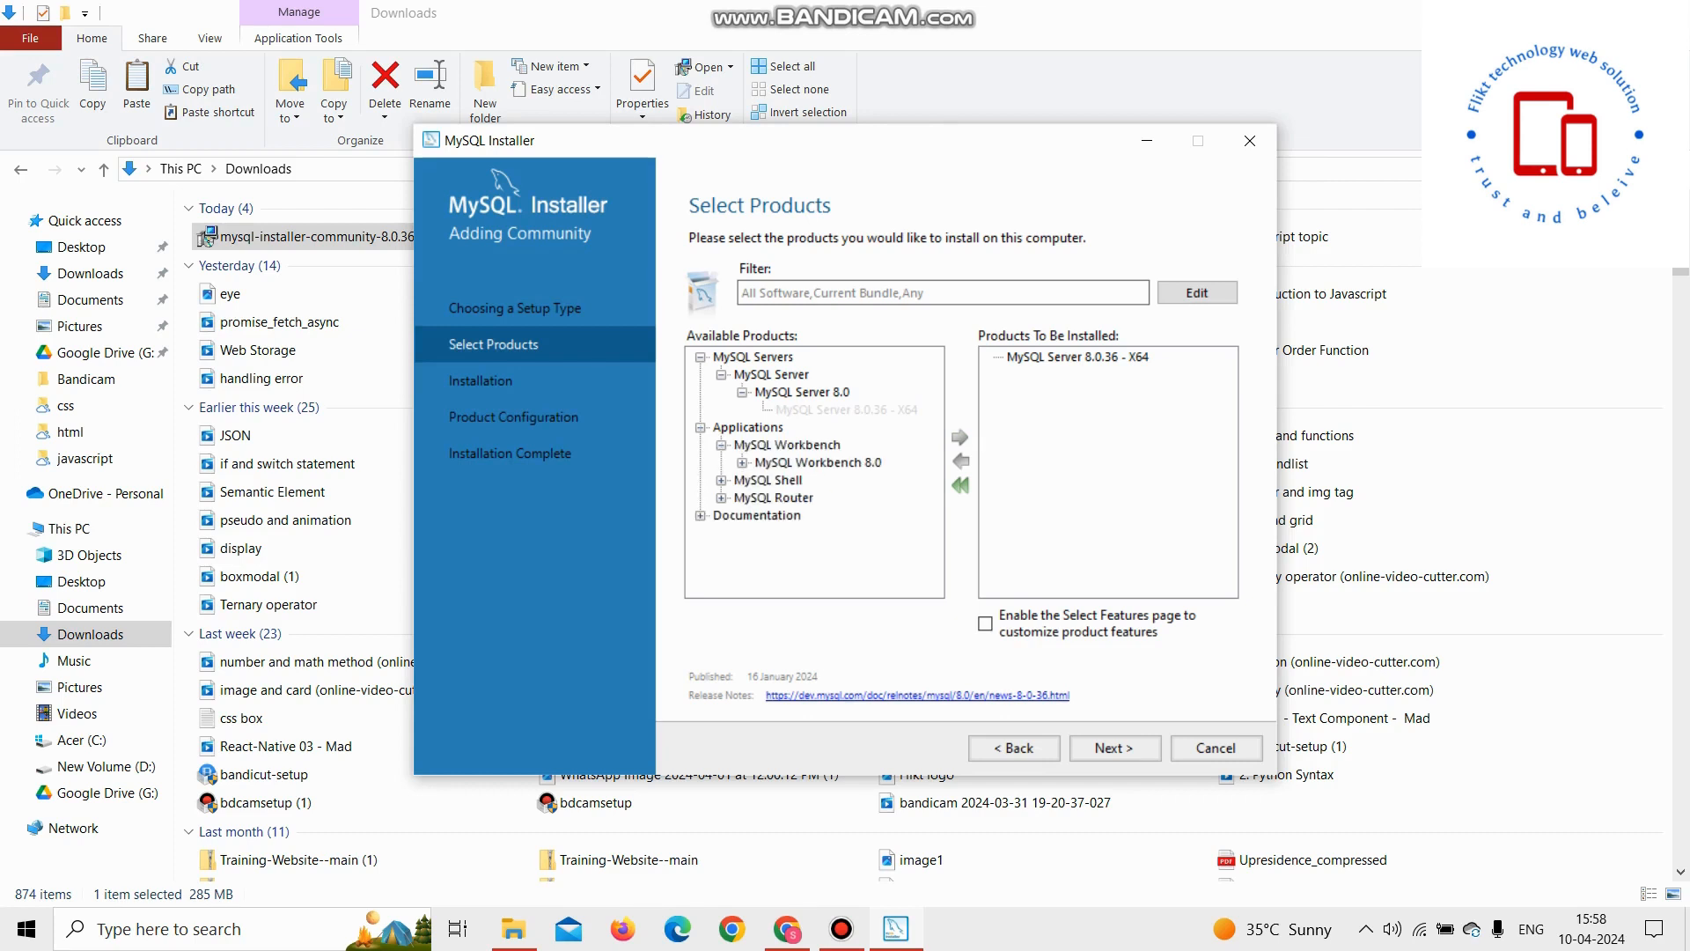
pyautogui.click(743, 463)
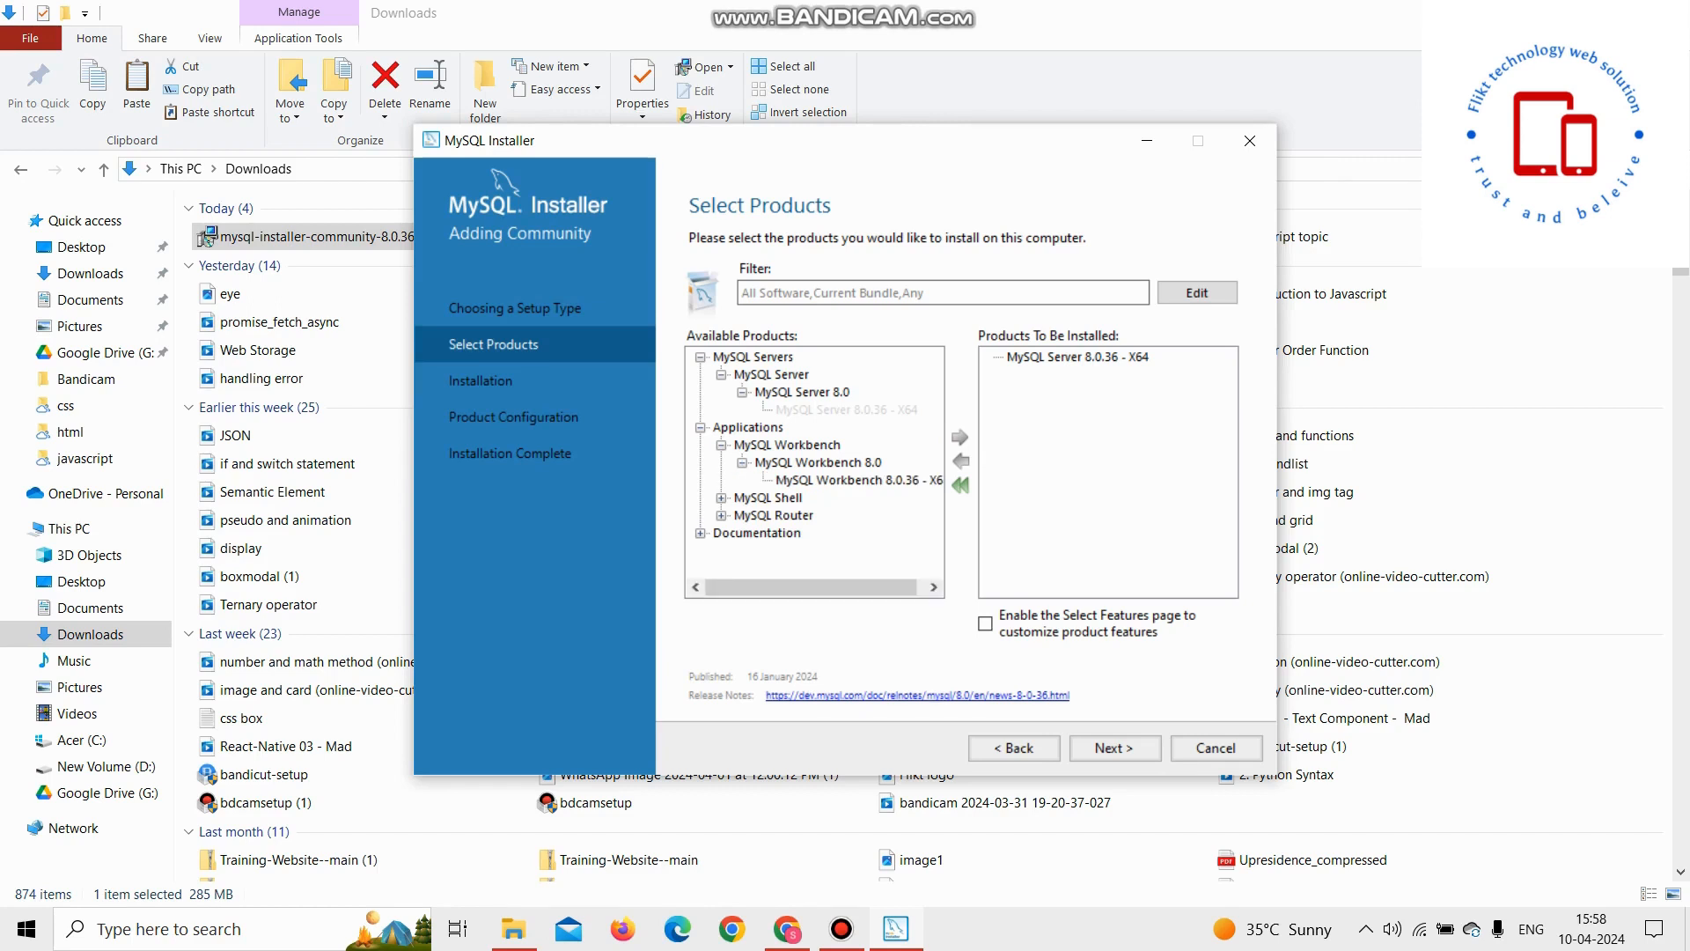
pyautogui.click(858, 481)
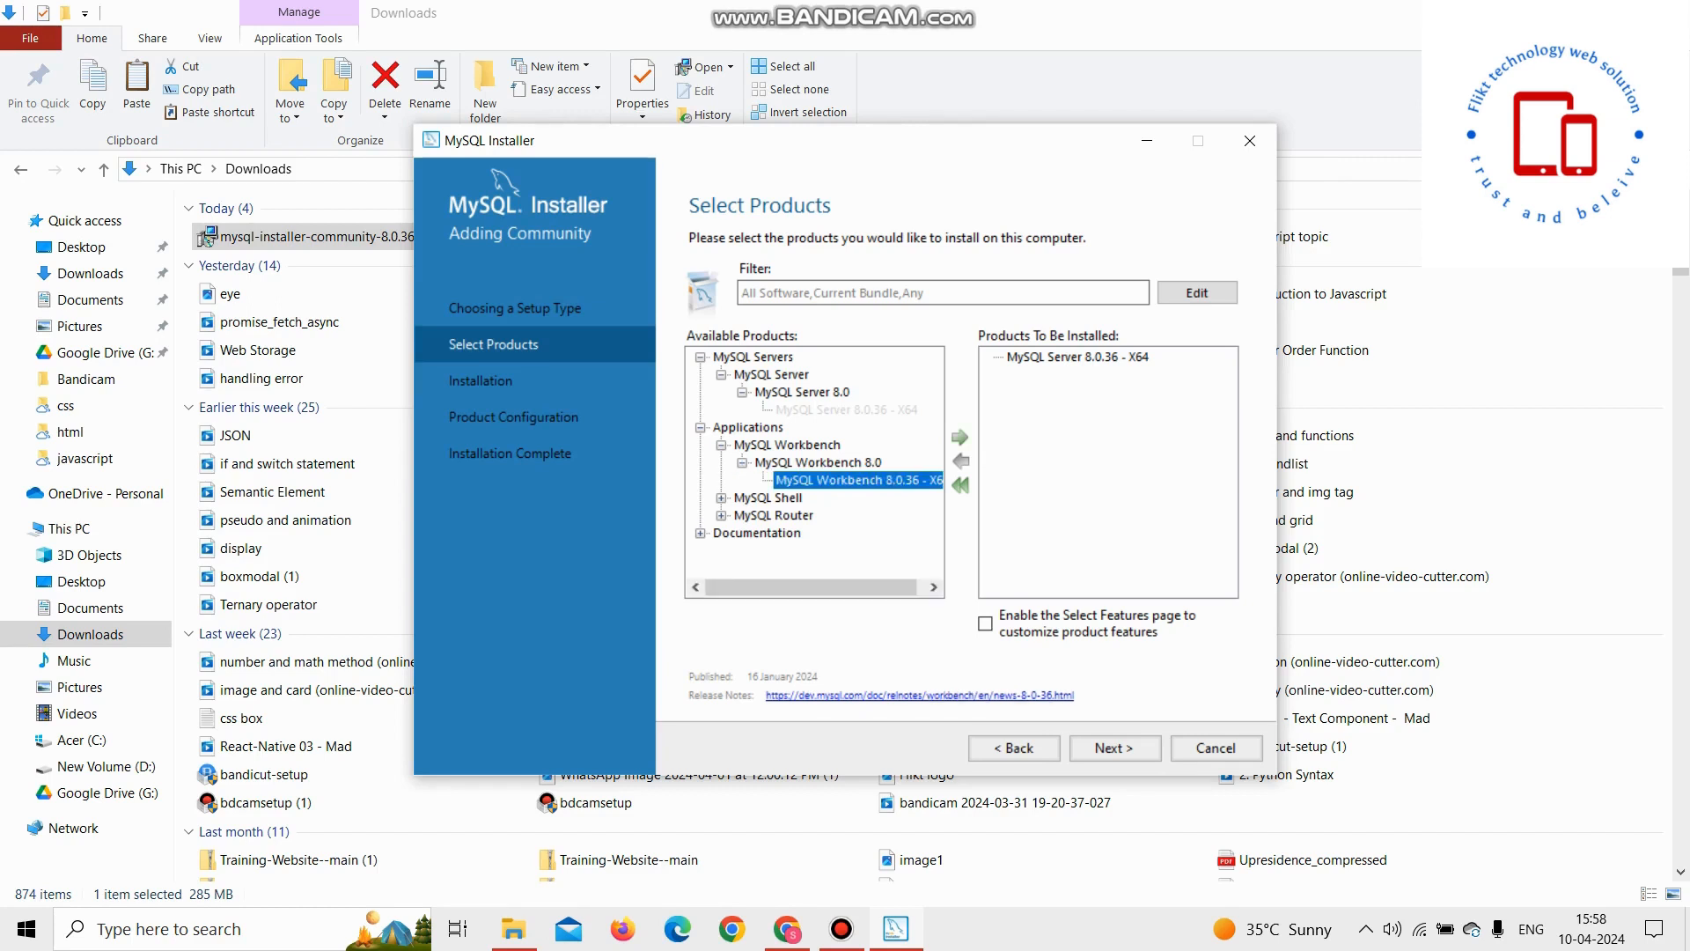
pyautogui.click(960, 437)
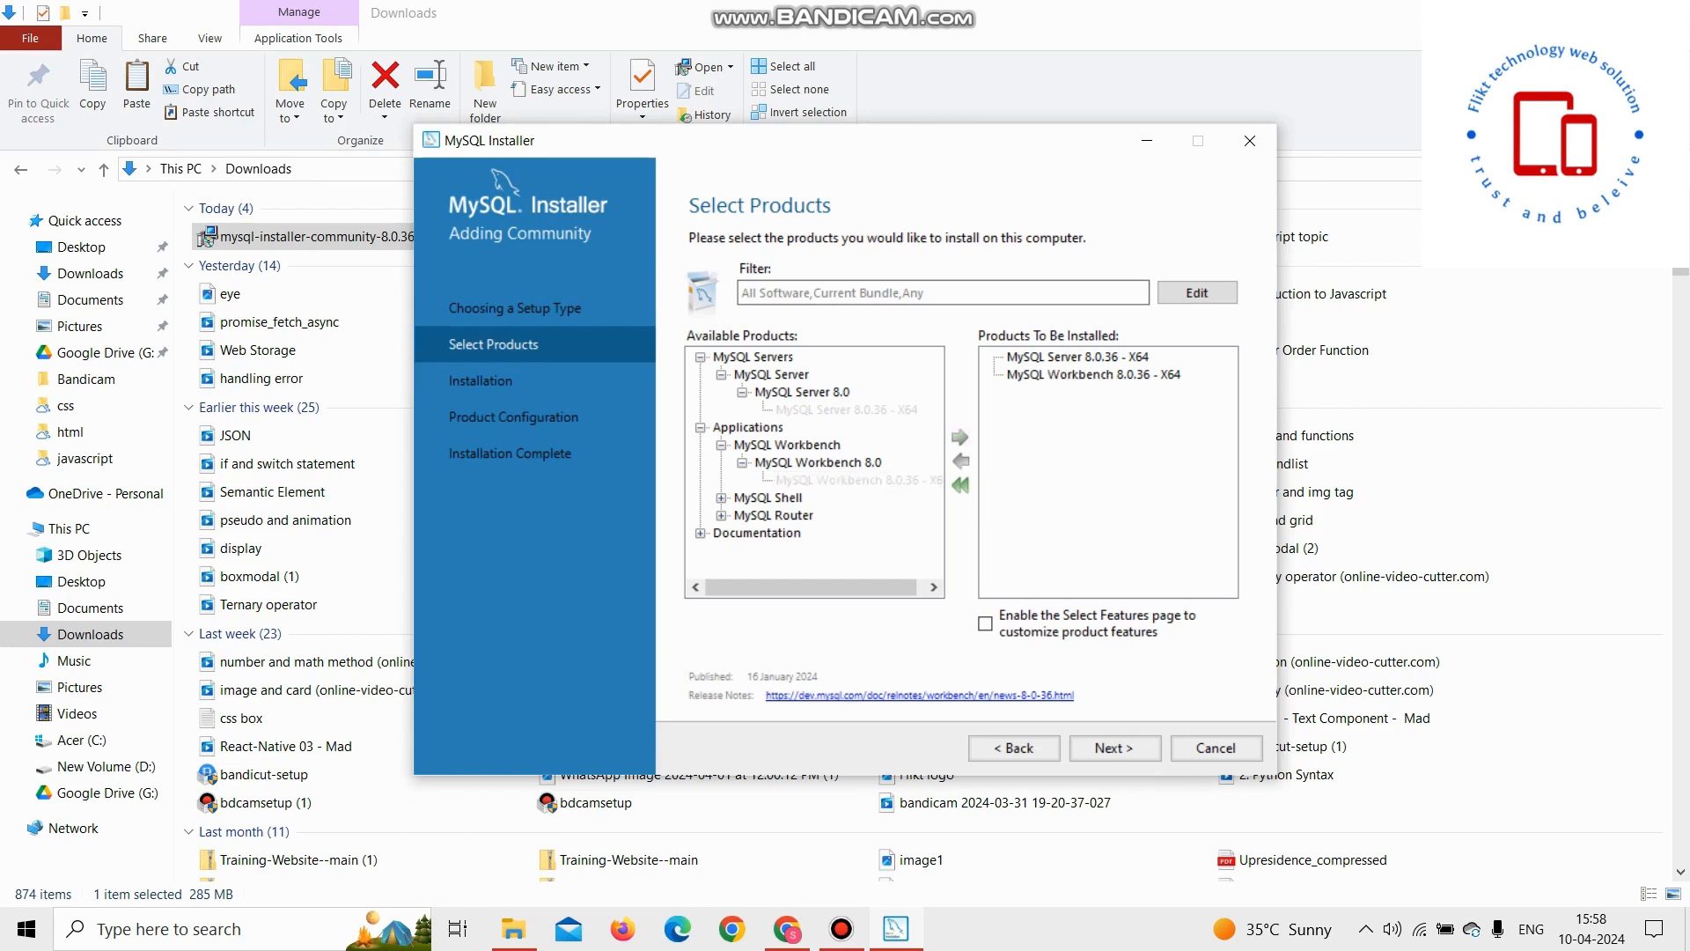
# Step: Add MySQL Shell 8.0.36 - X64 to the products to install and continue
pyautogui.click(722, 499)
pyautogui.click(743, 516)
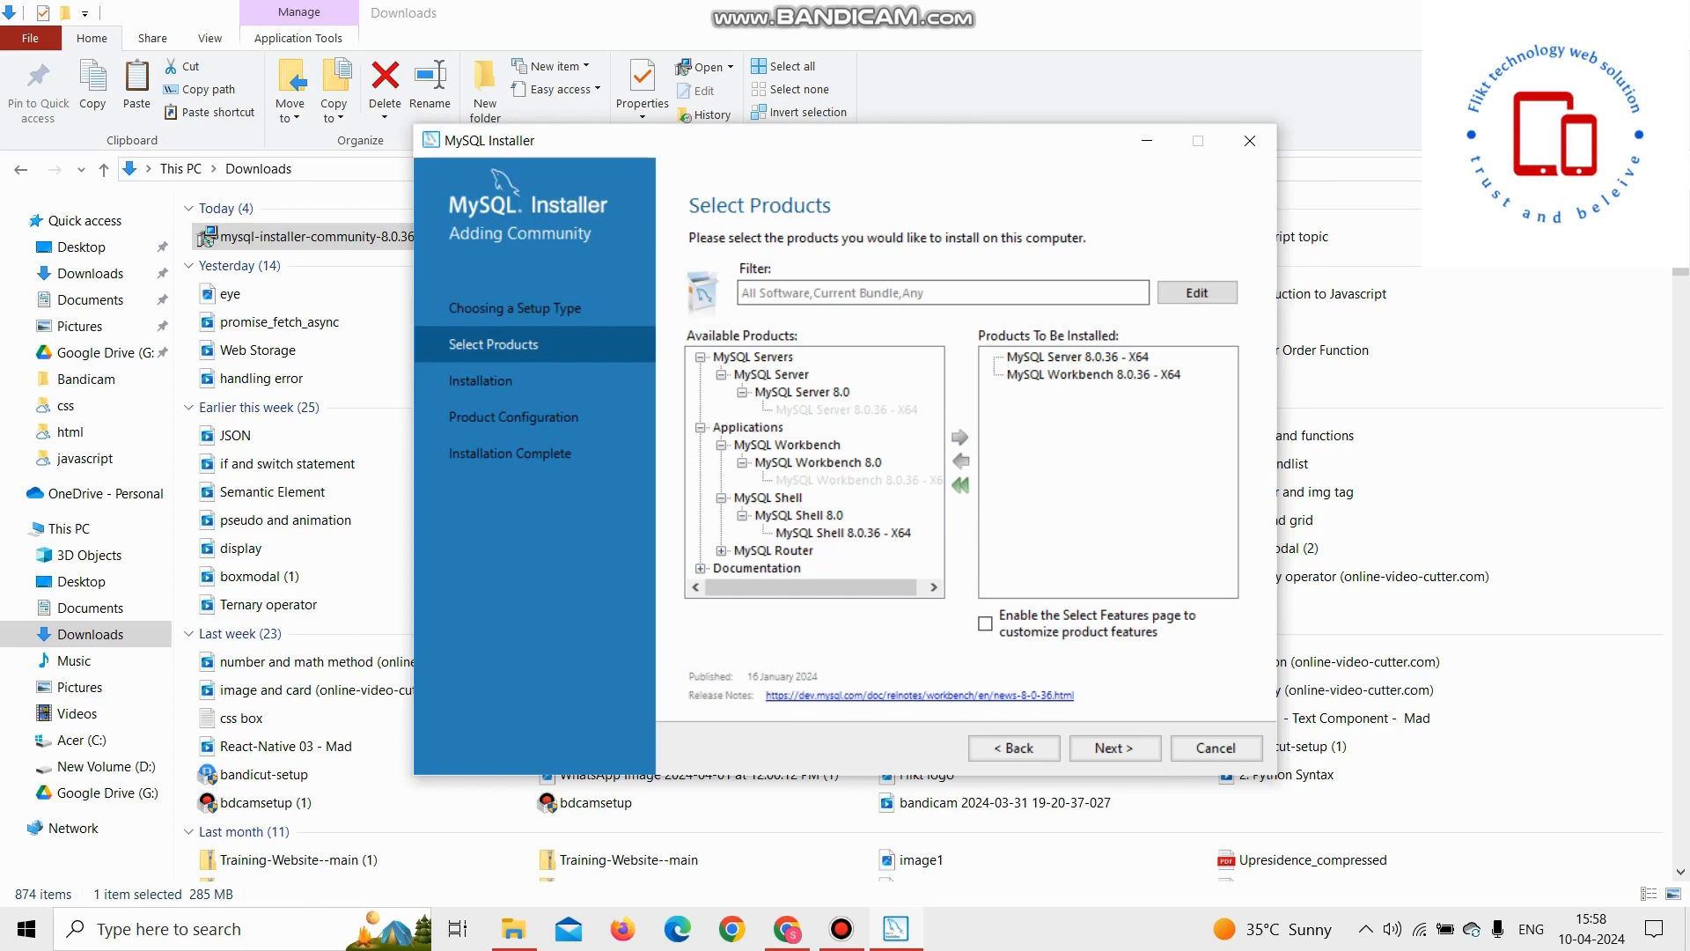
pyautogui.click(843, 533)
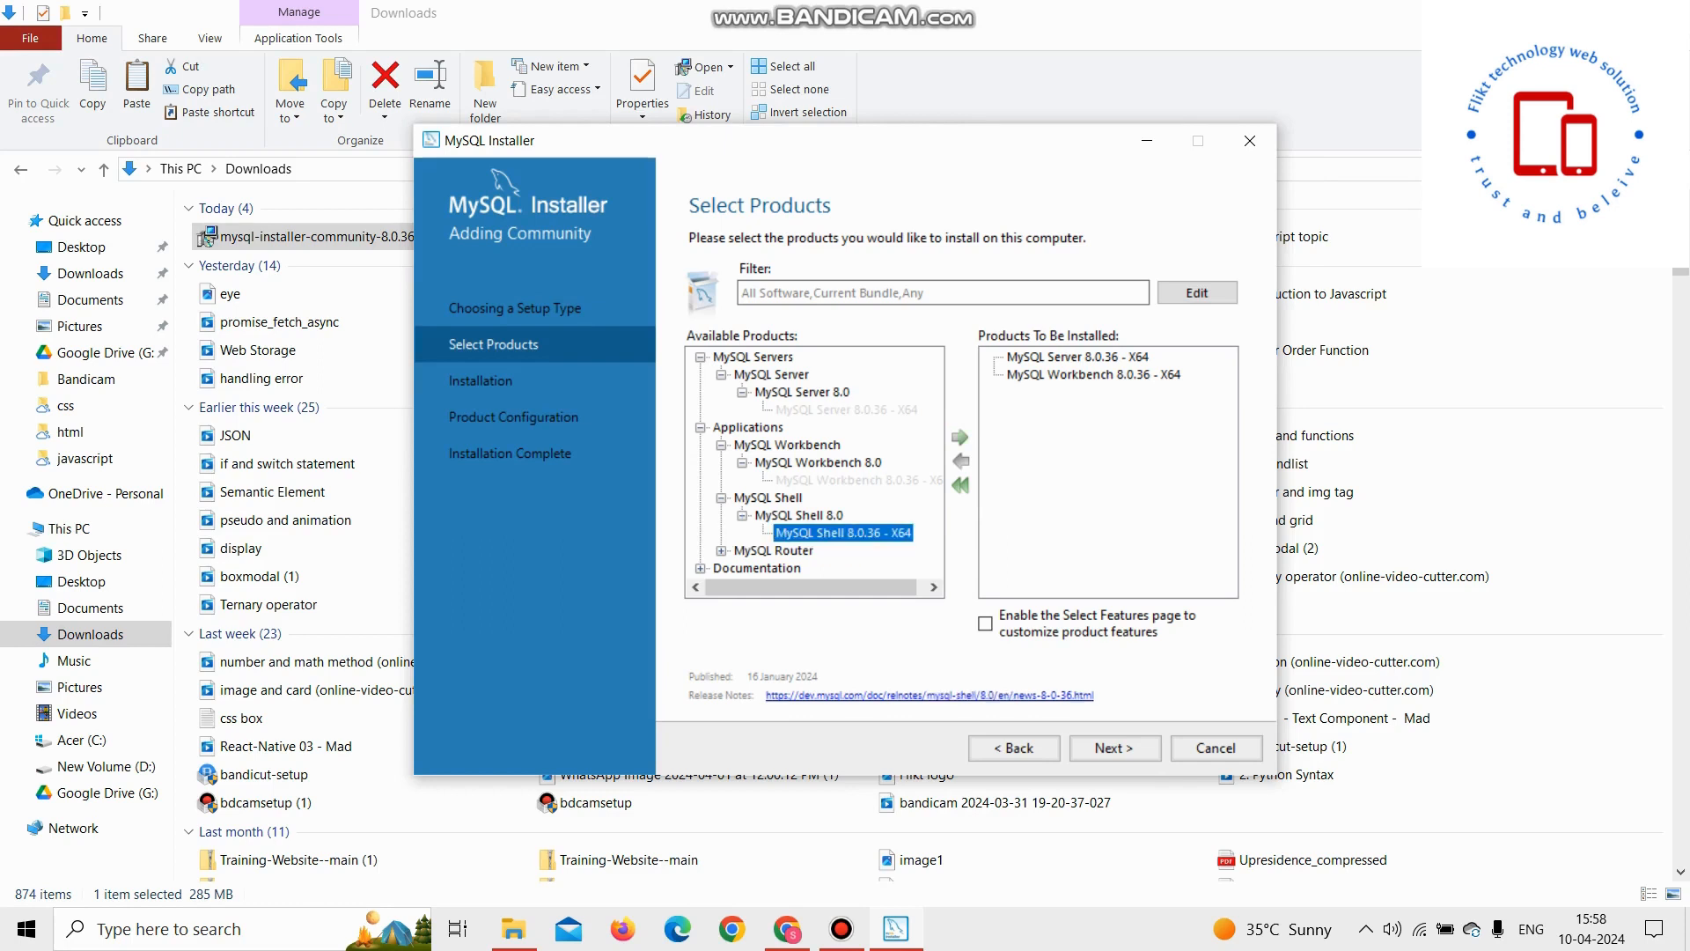
pyautogui.click(960, 438)
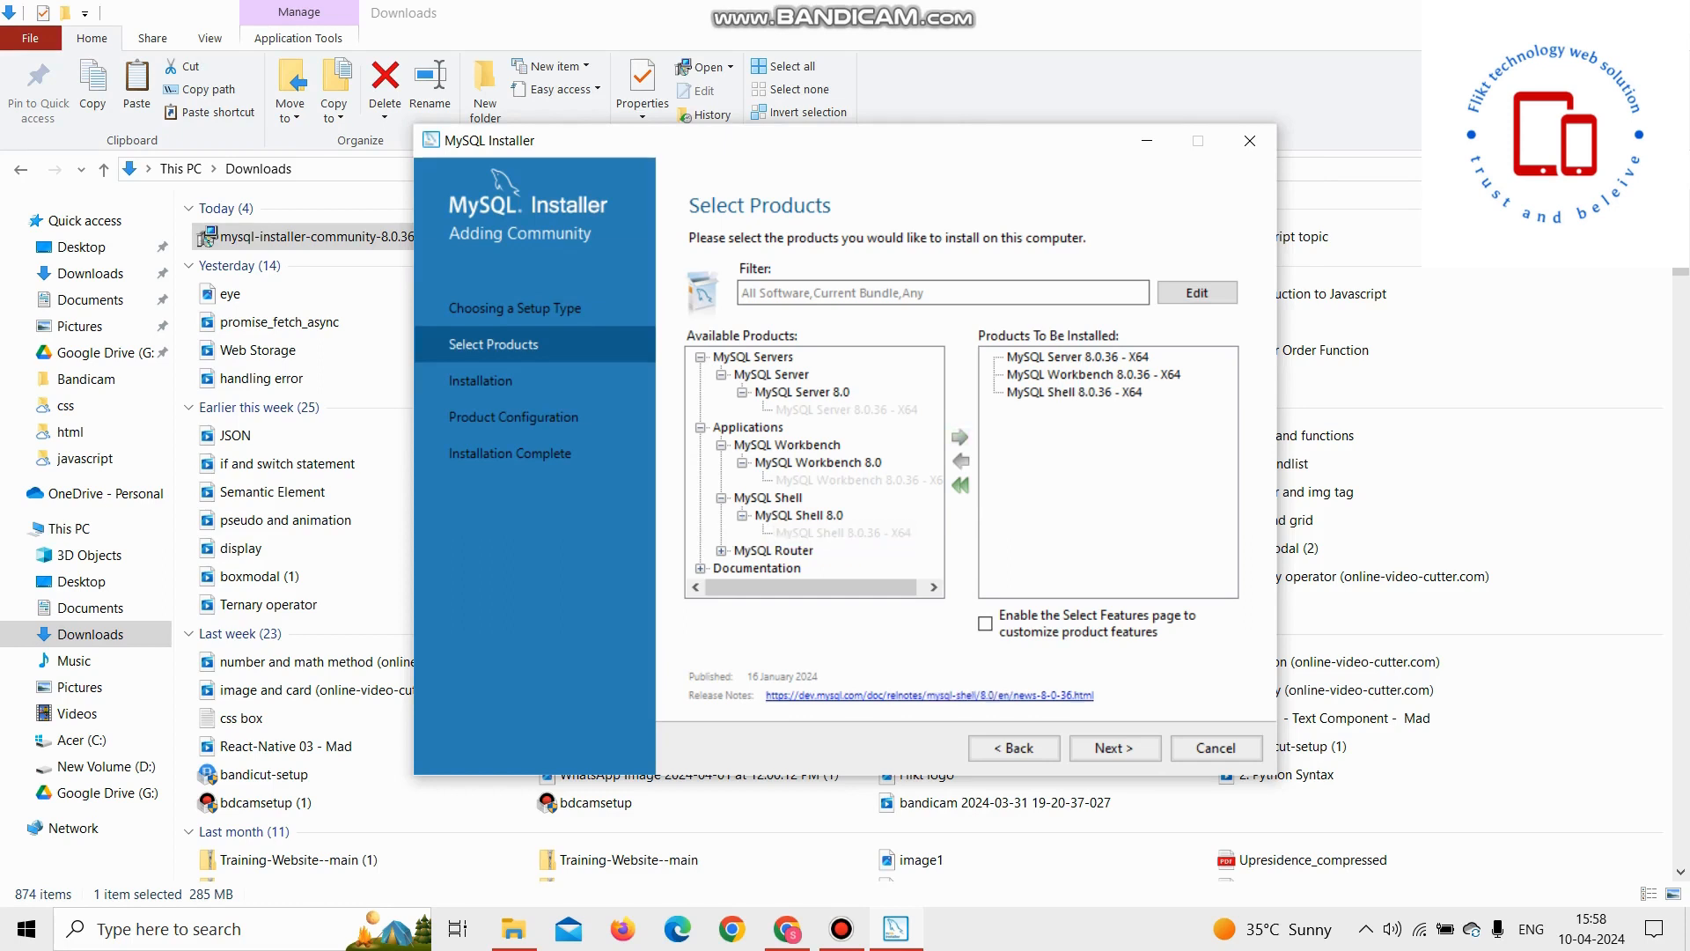
pyautogui.click(1114, 747)
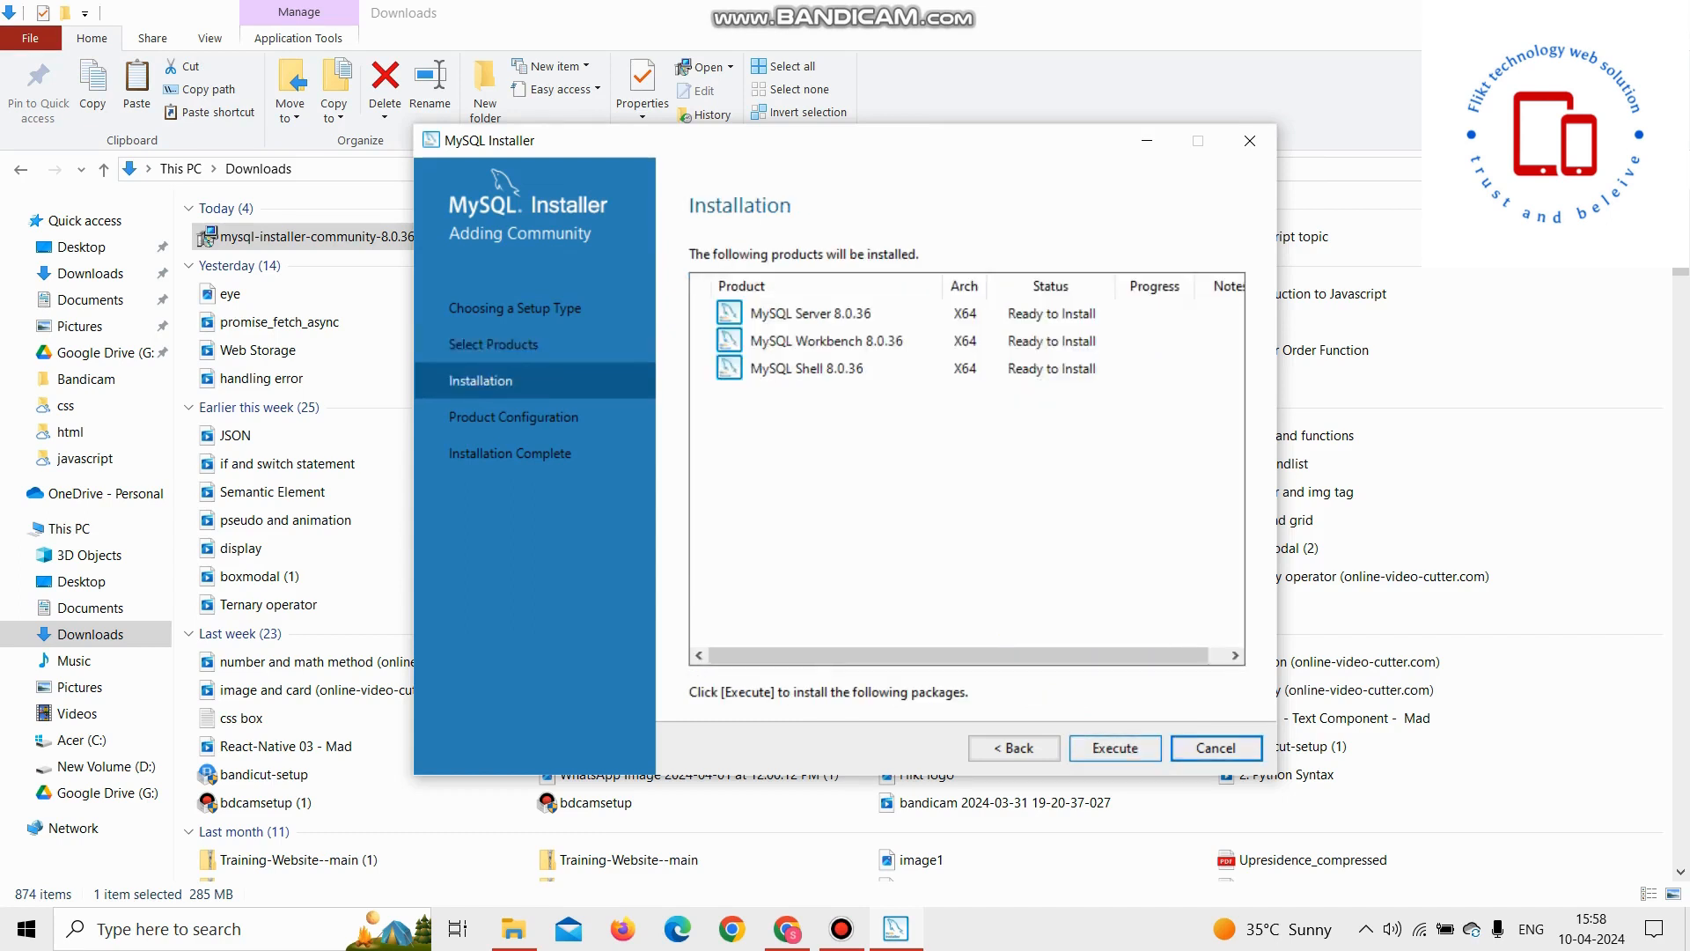
# Step: Execute the installation of the three products and proceed to product configuration
pyautogui.click(1114, 748)
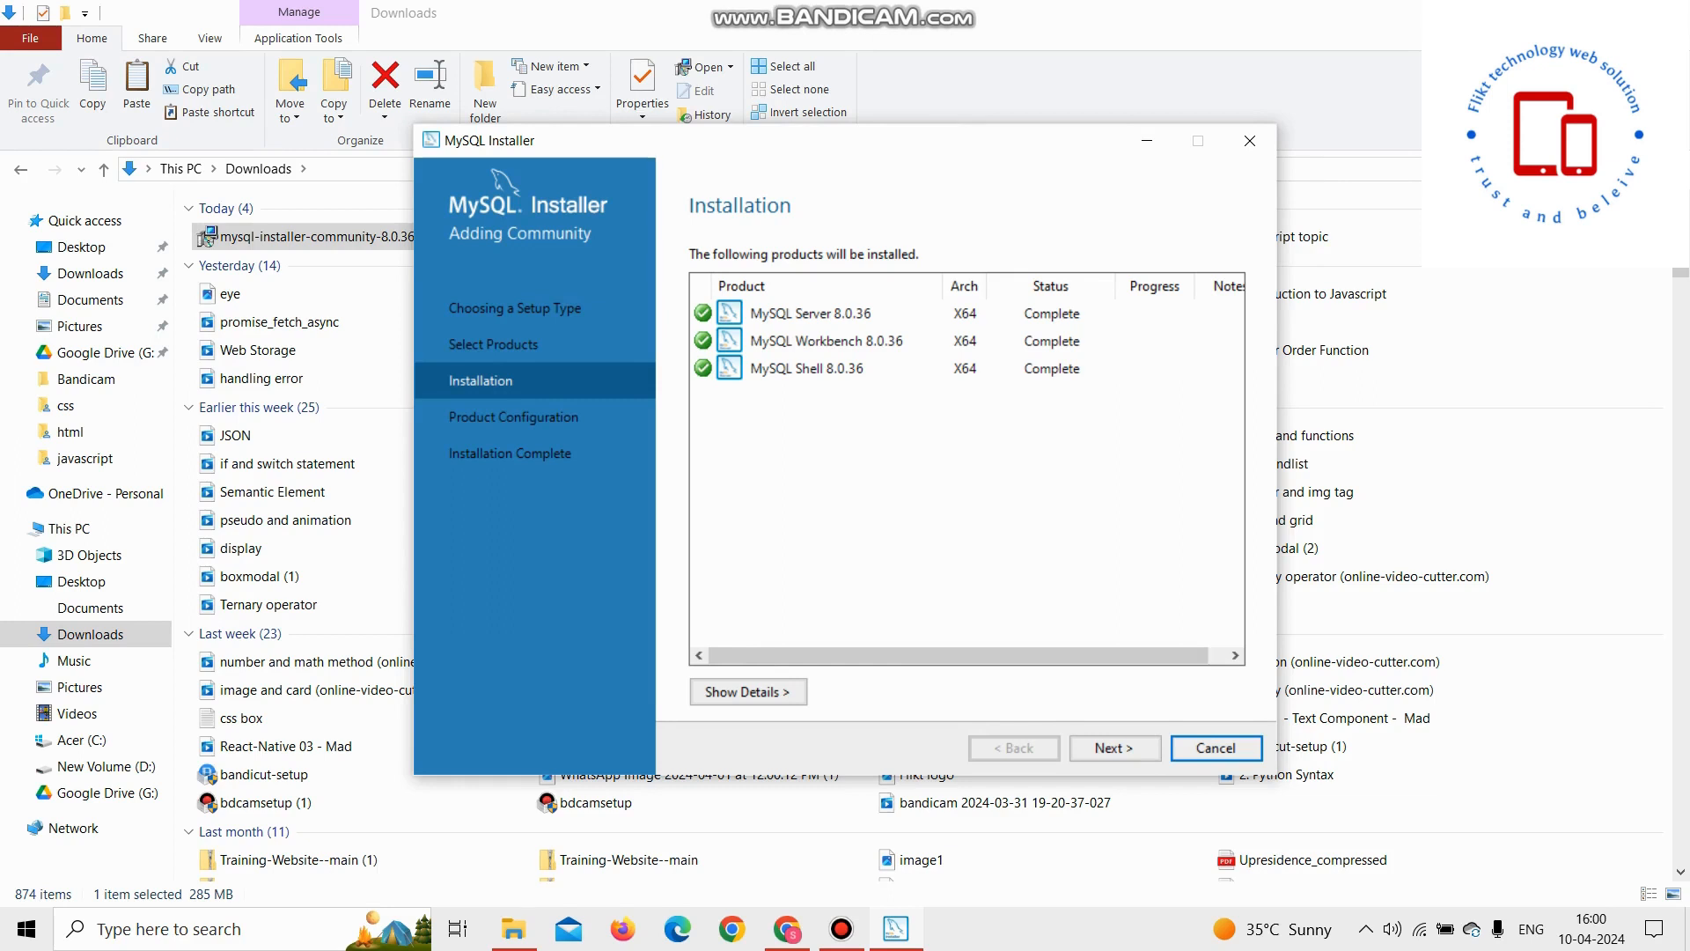
pyautogui.click(1114, 747)
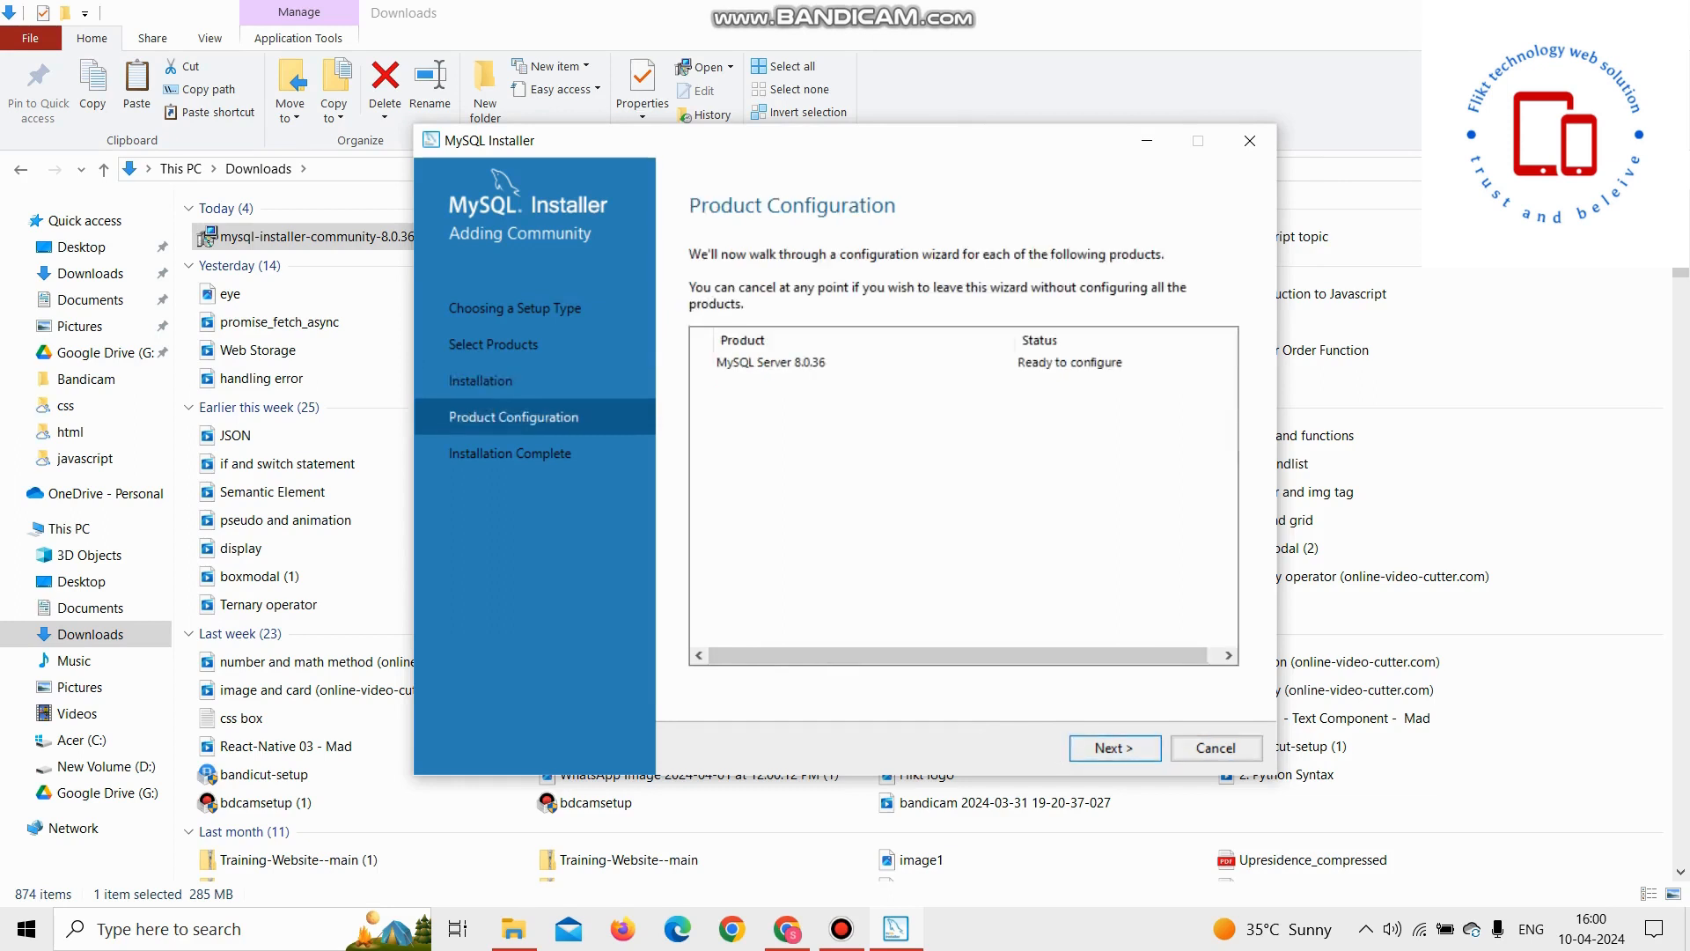
pyautogui.click(1114, 747)
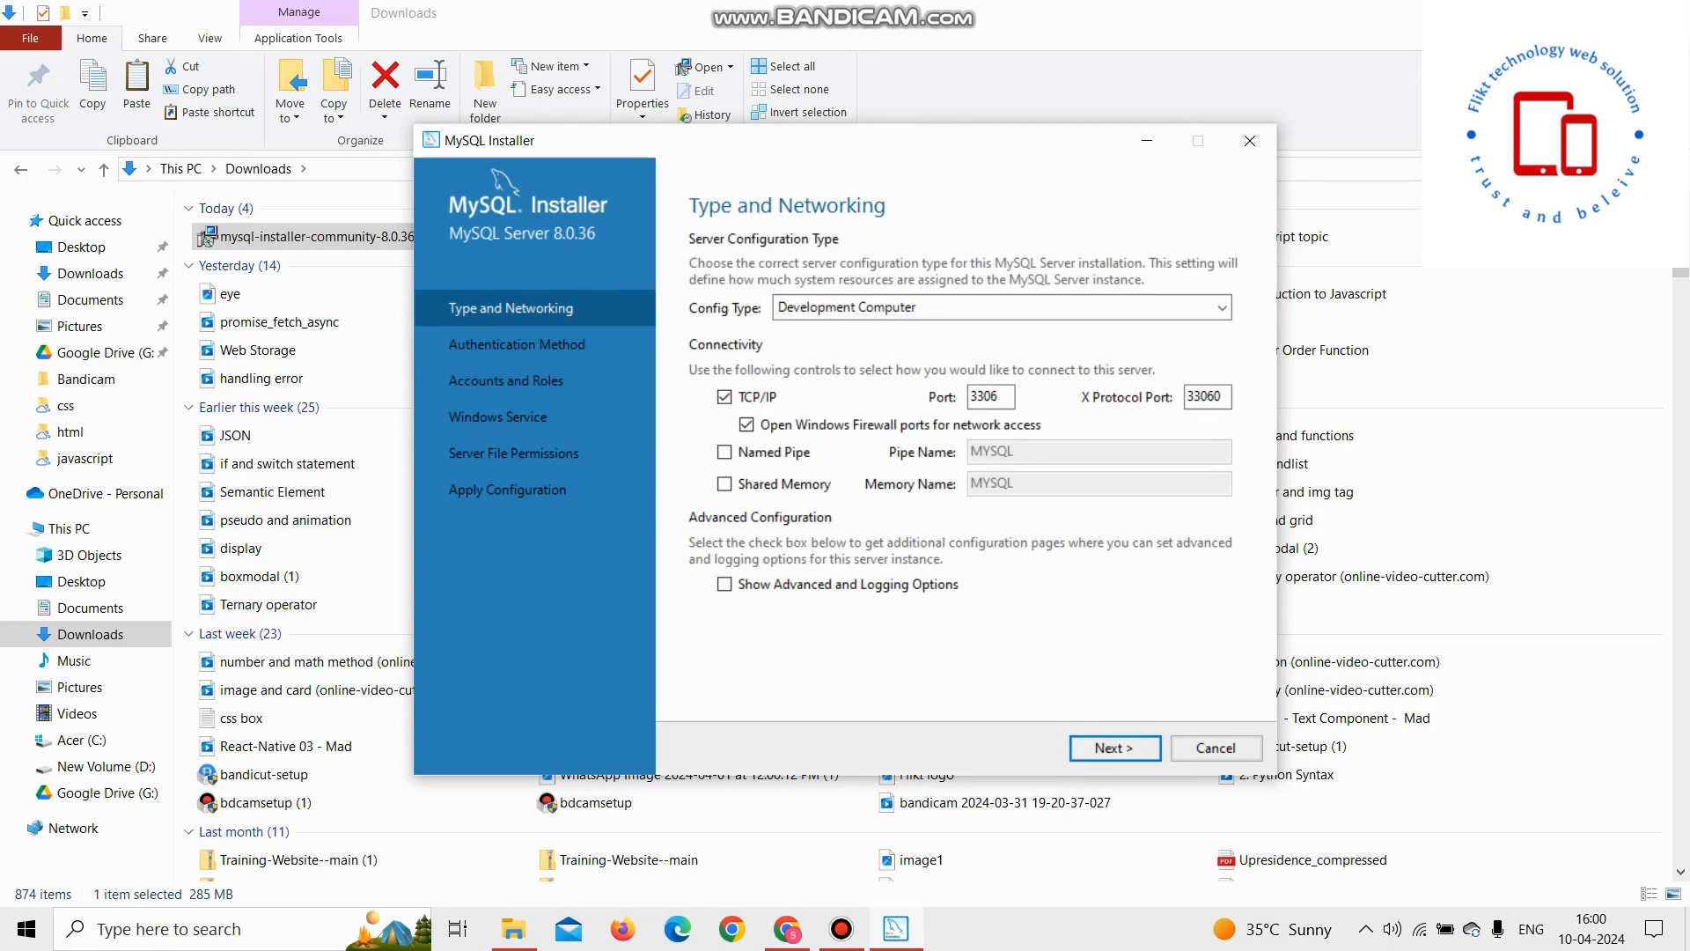
# Step: Keep the default Type and Networking and Authentication Method settings
pyautogui.press('Return')
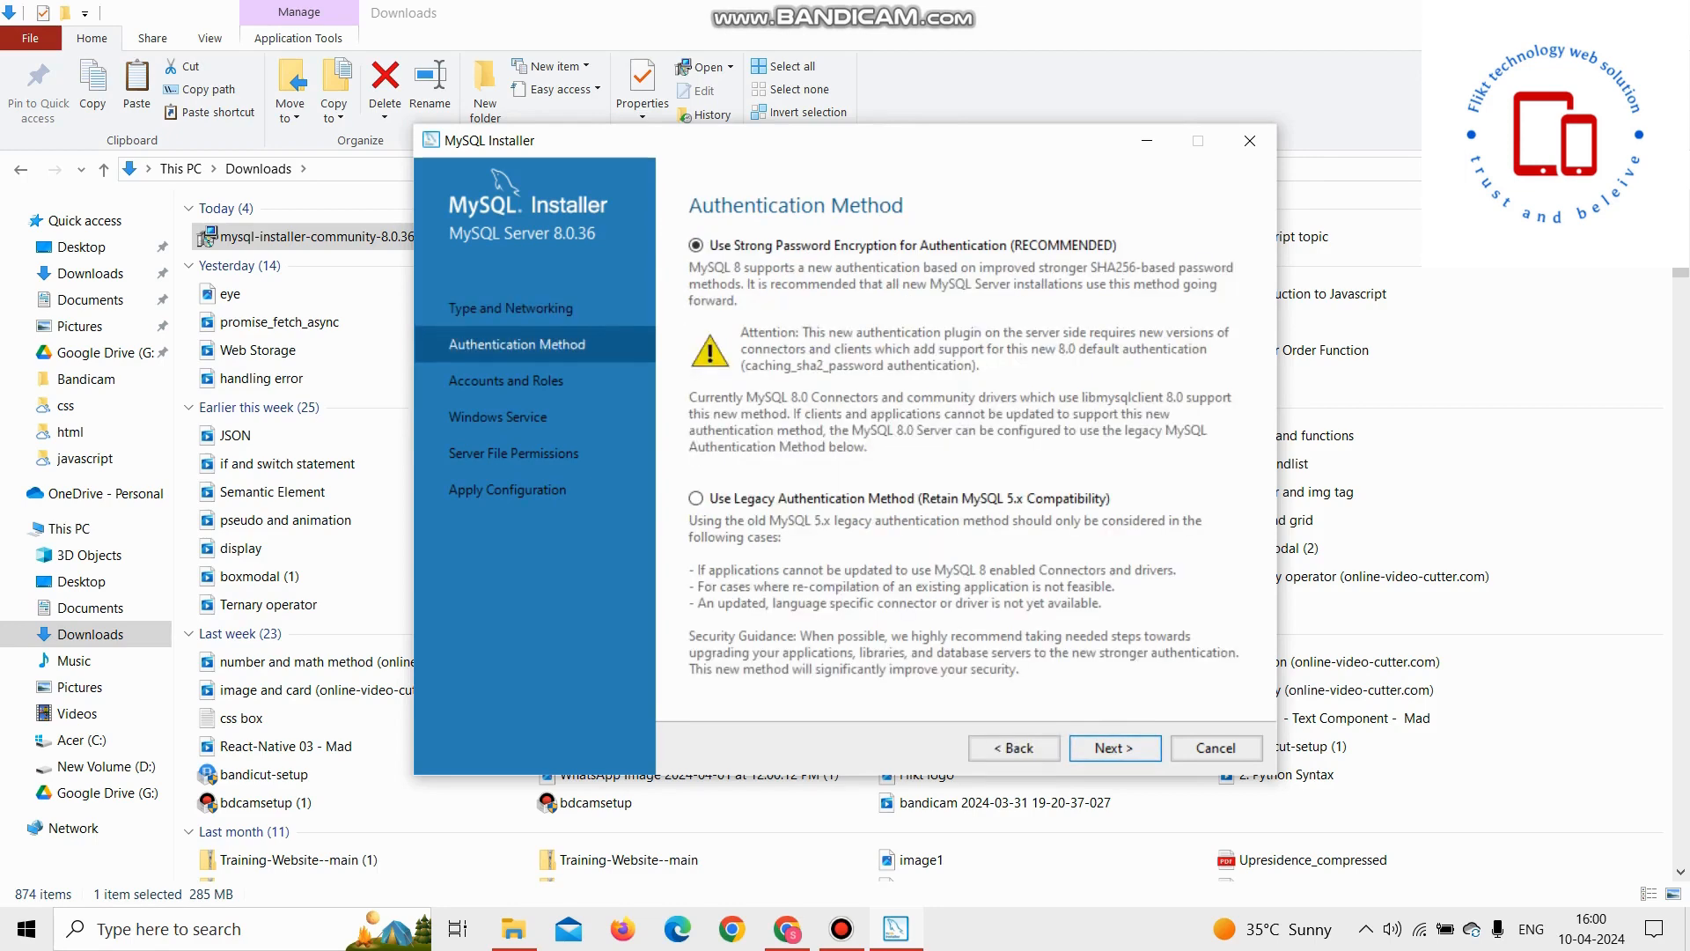
pyautogui.press('Return')
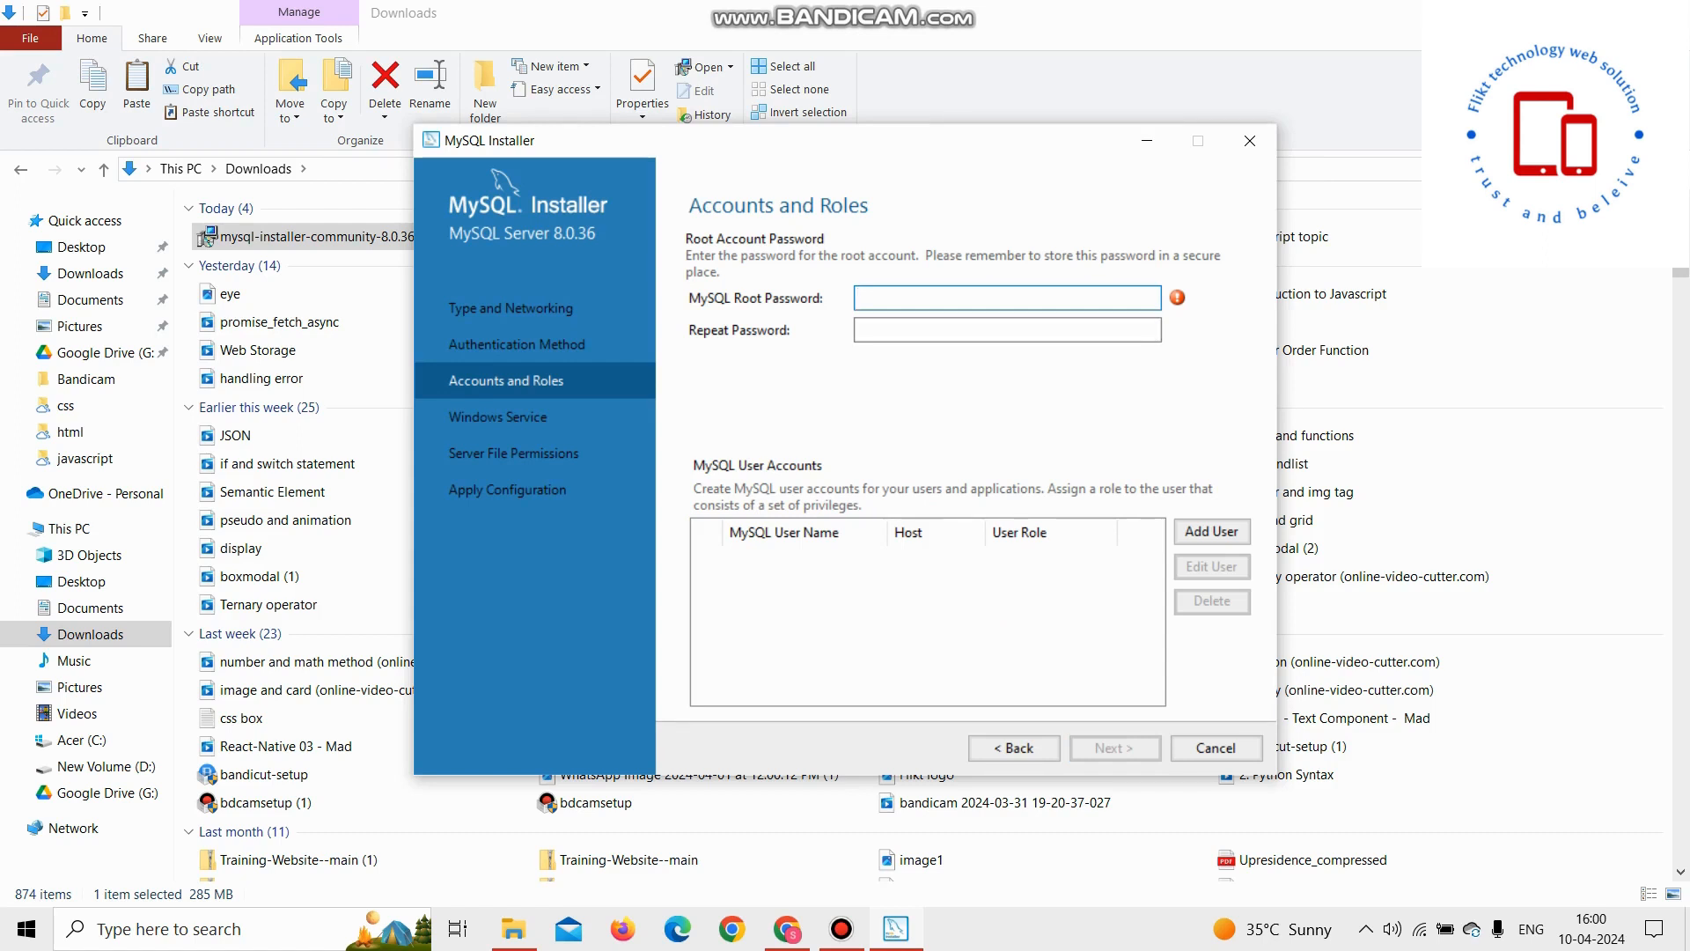
# Step: Enter and repeat the MySQL root account password, then continue
pyautogui.write('root')
pyautogui.click(1006, 330)
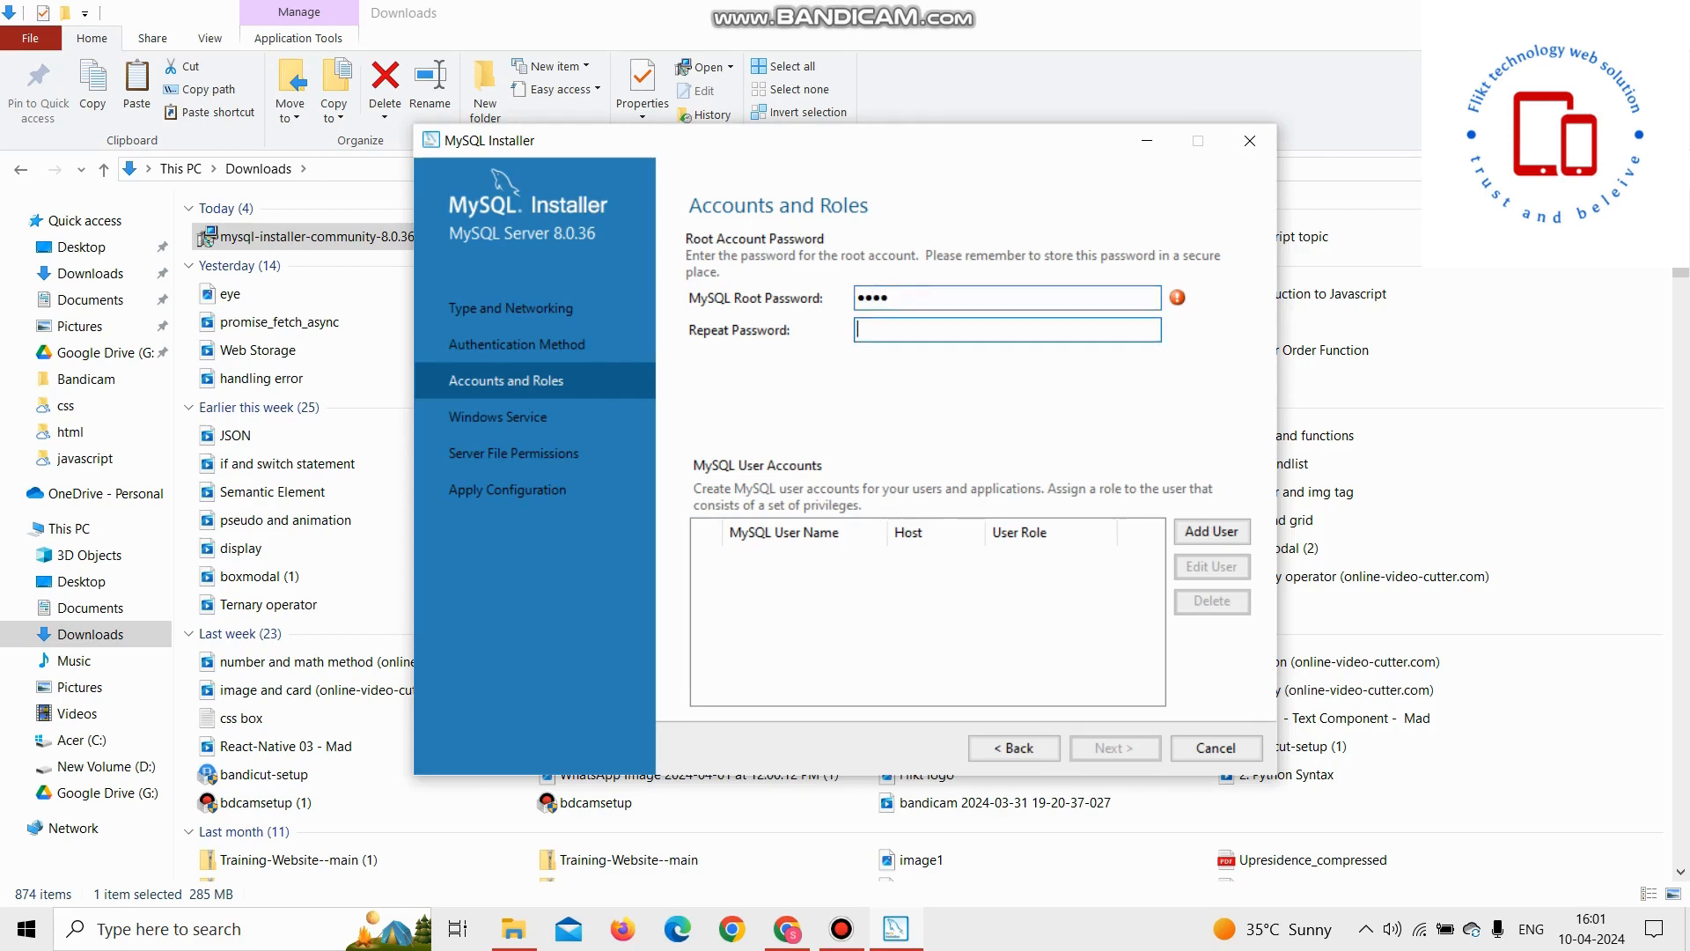
pyautogui.write('root')
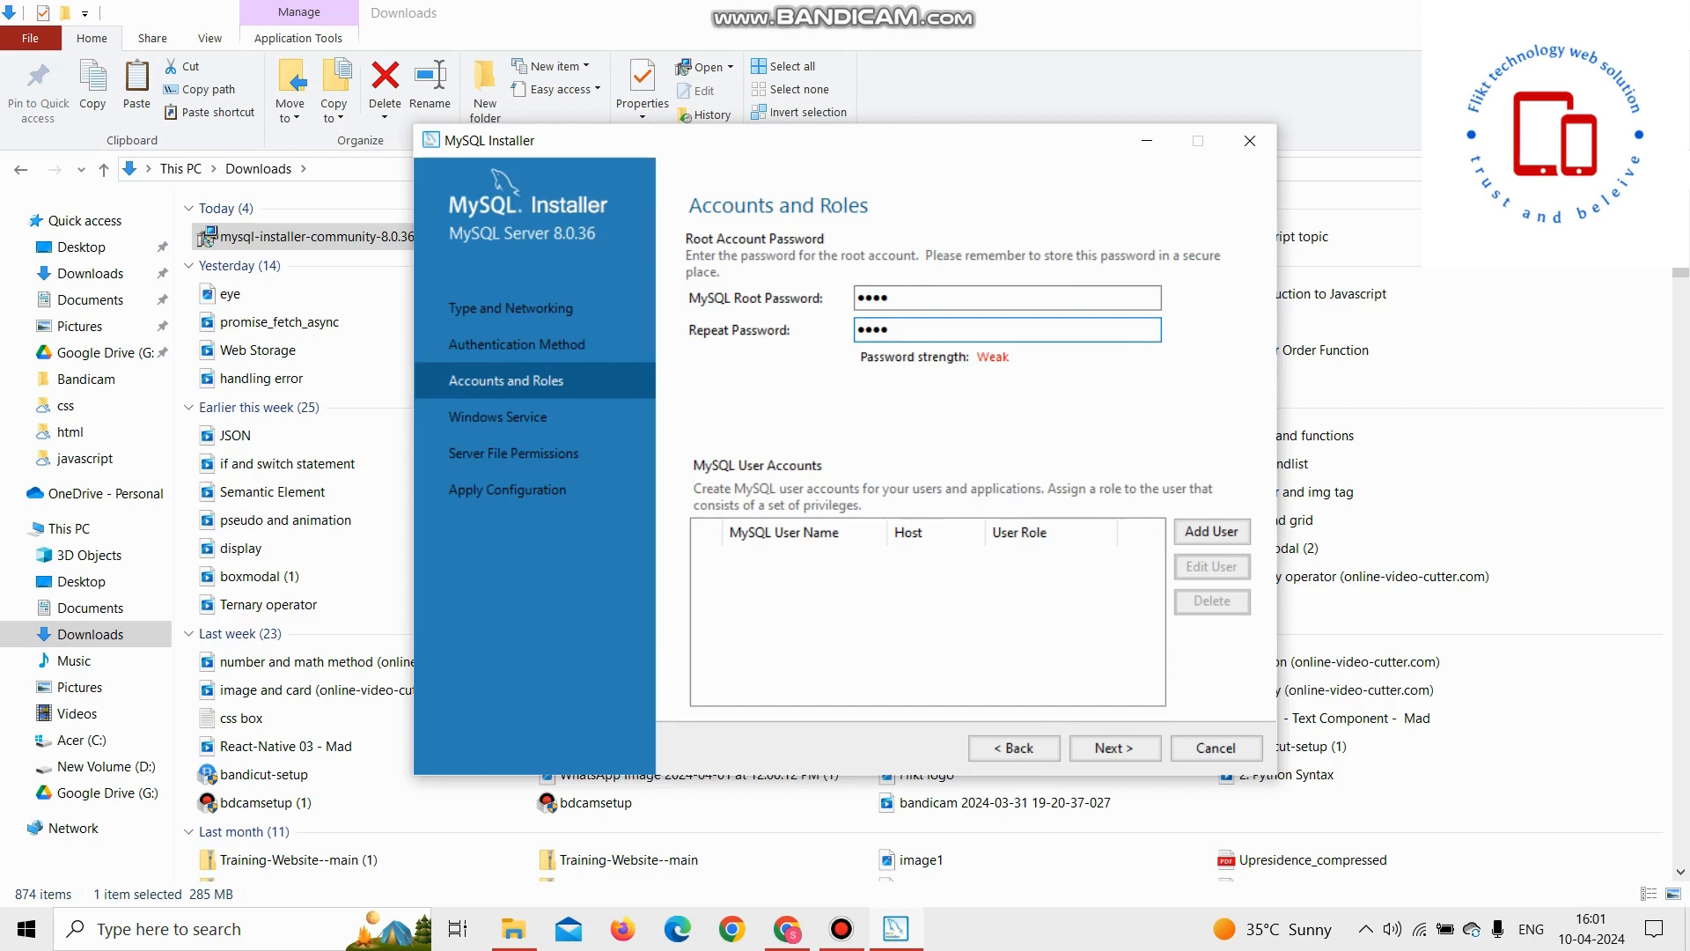
pyautogui.click(1114, 747)
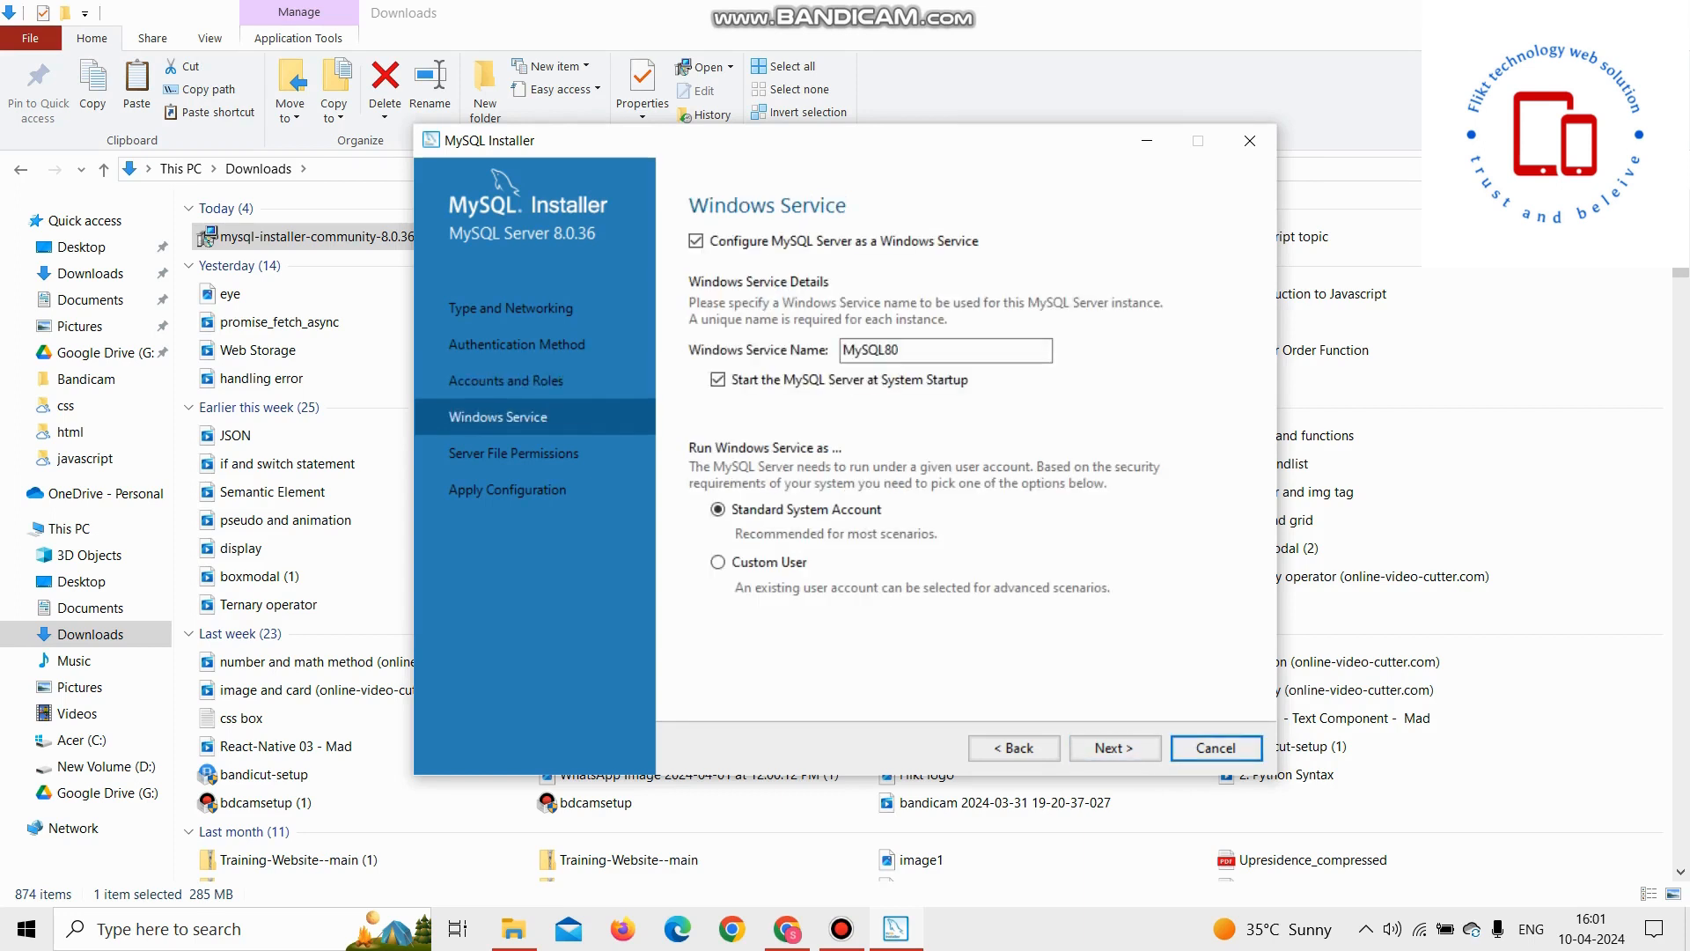
# Step: Keep the default Windows Service and server file permission settings and execute the configuration
pyautogui.click(1115, 747)
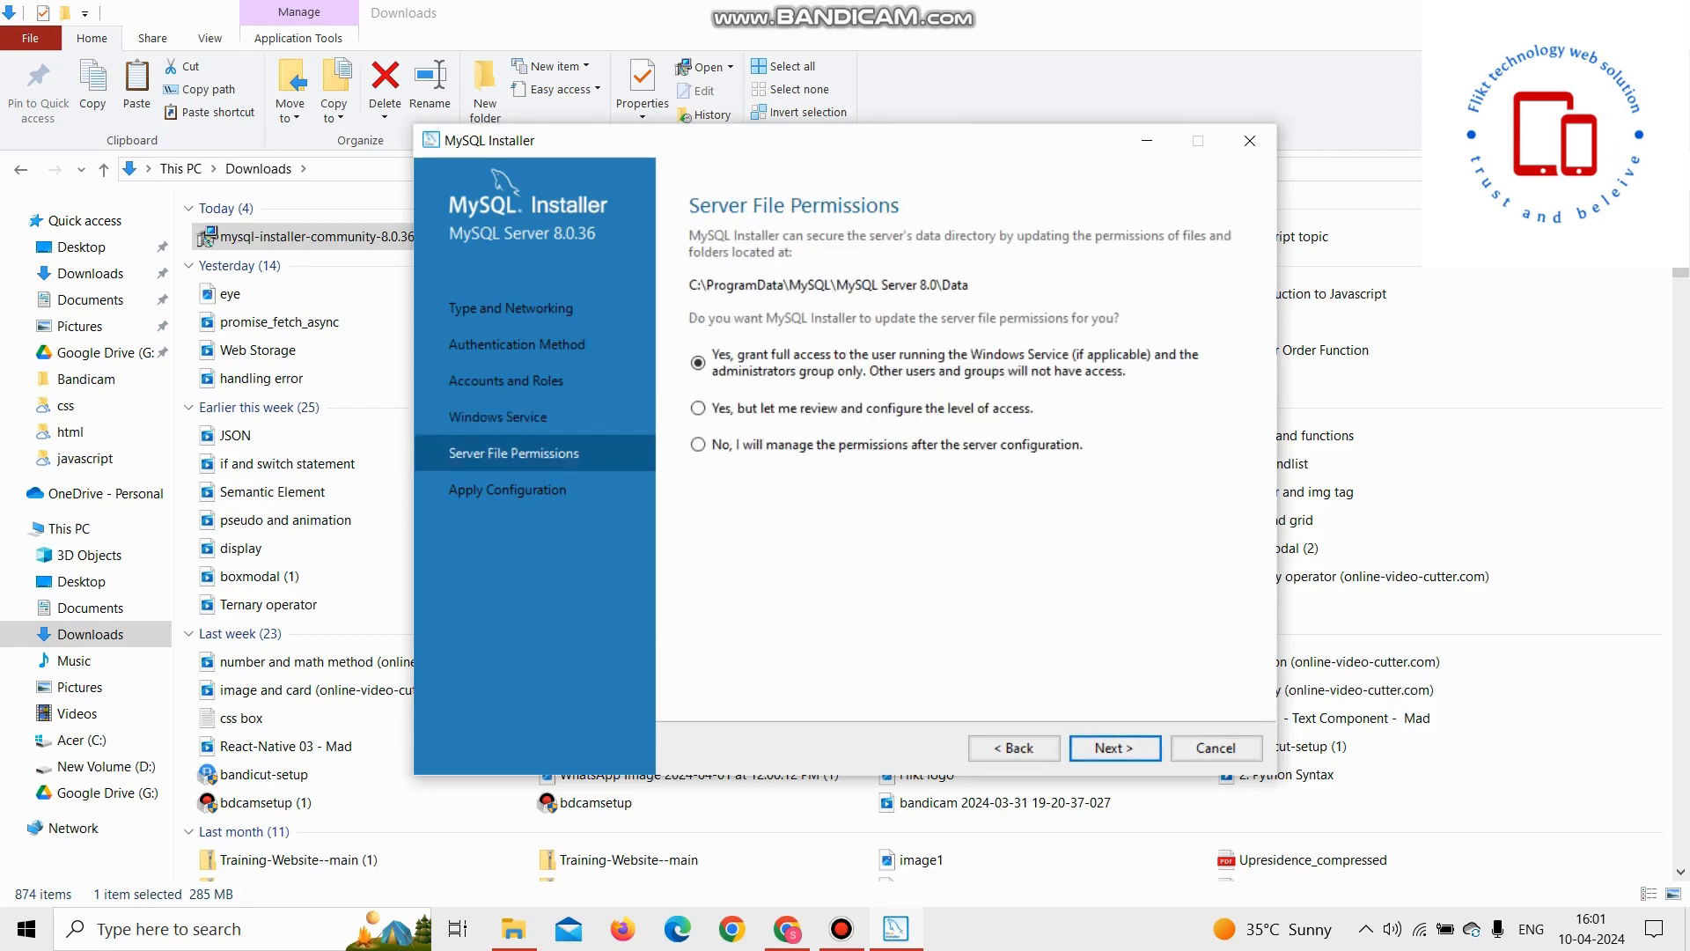
pyautogui.press('Return')
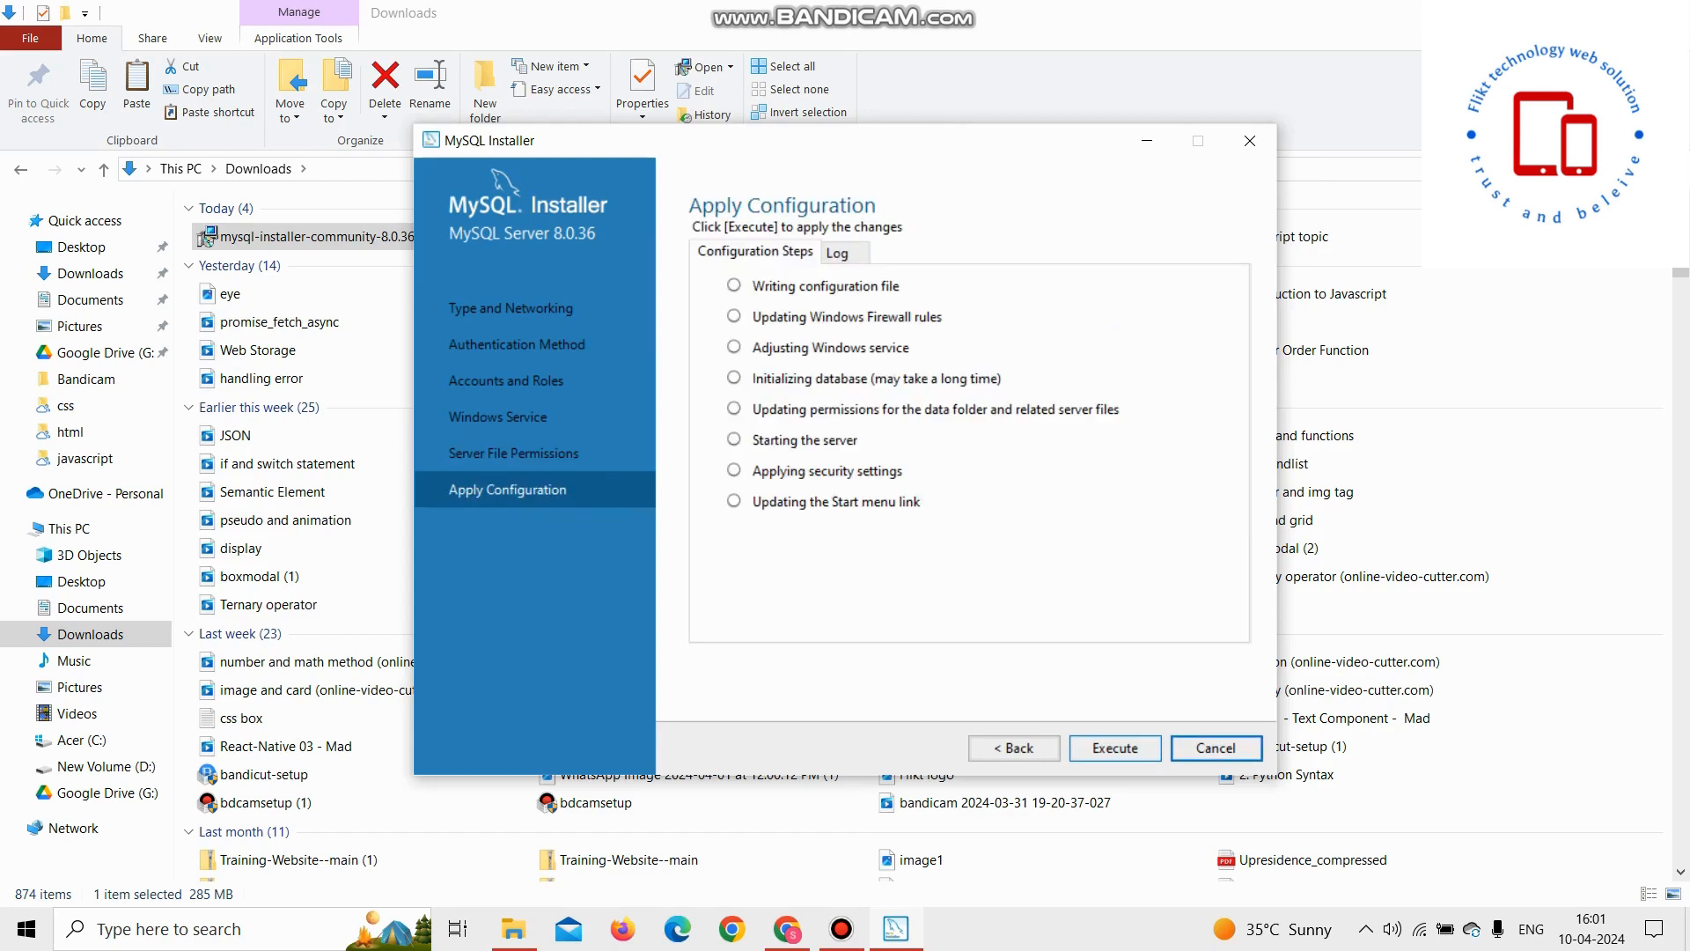
pyautogui.press('Return')
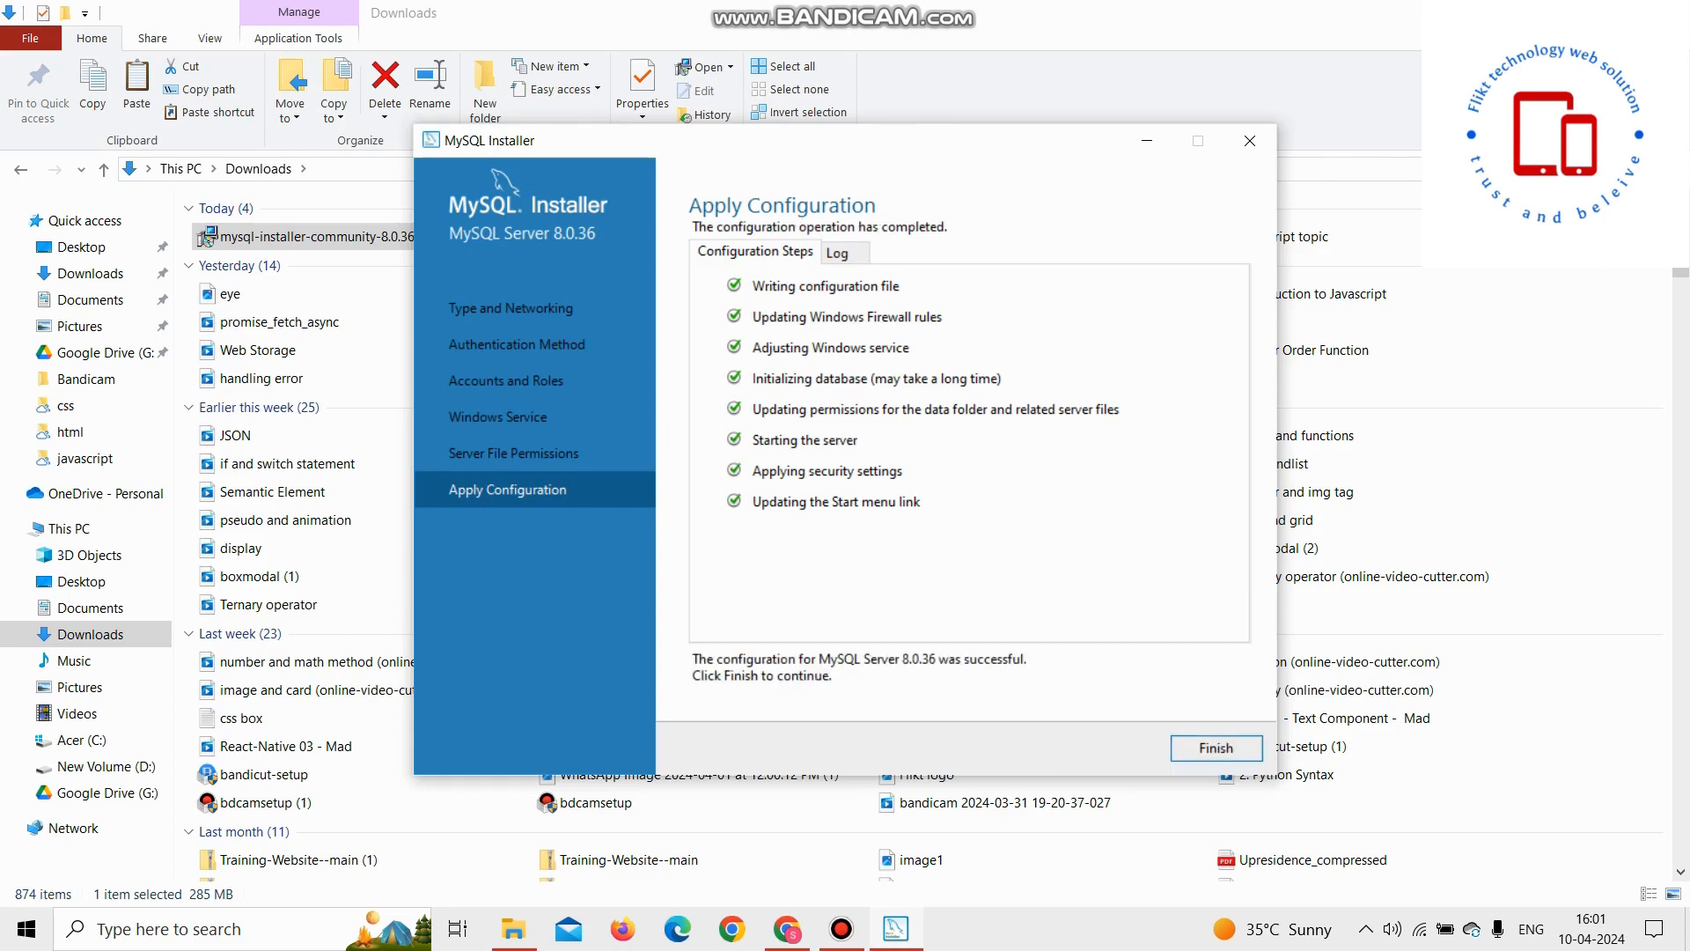
# Step: Finish the server configuration and complete the installation, leaving Workbench and Shell set to start after setup
pyautogui.click(1215, 747)
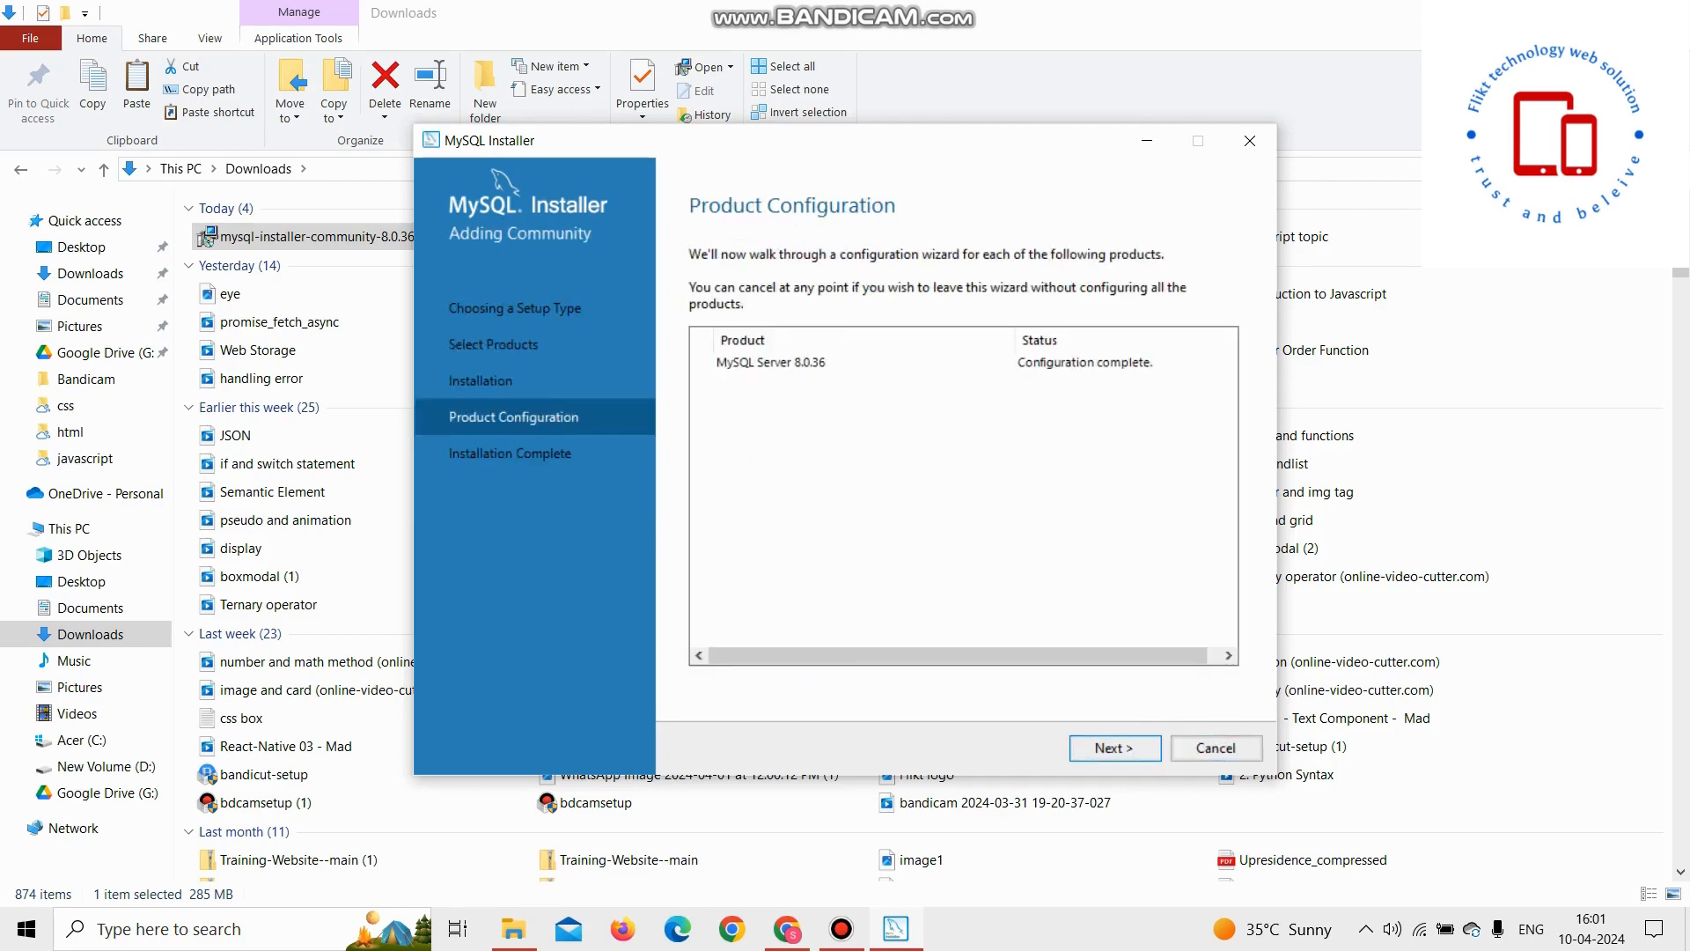
pyautogui.click(1114, 747)
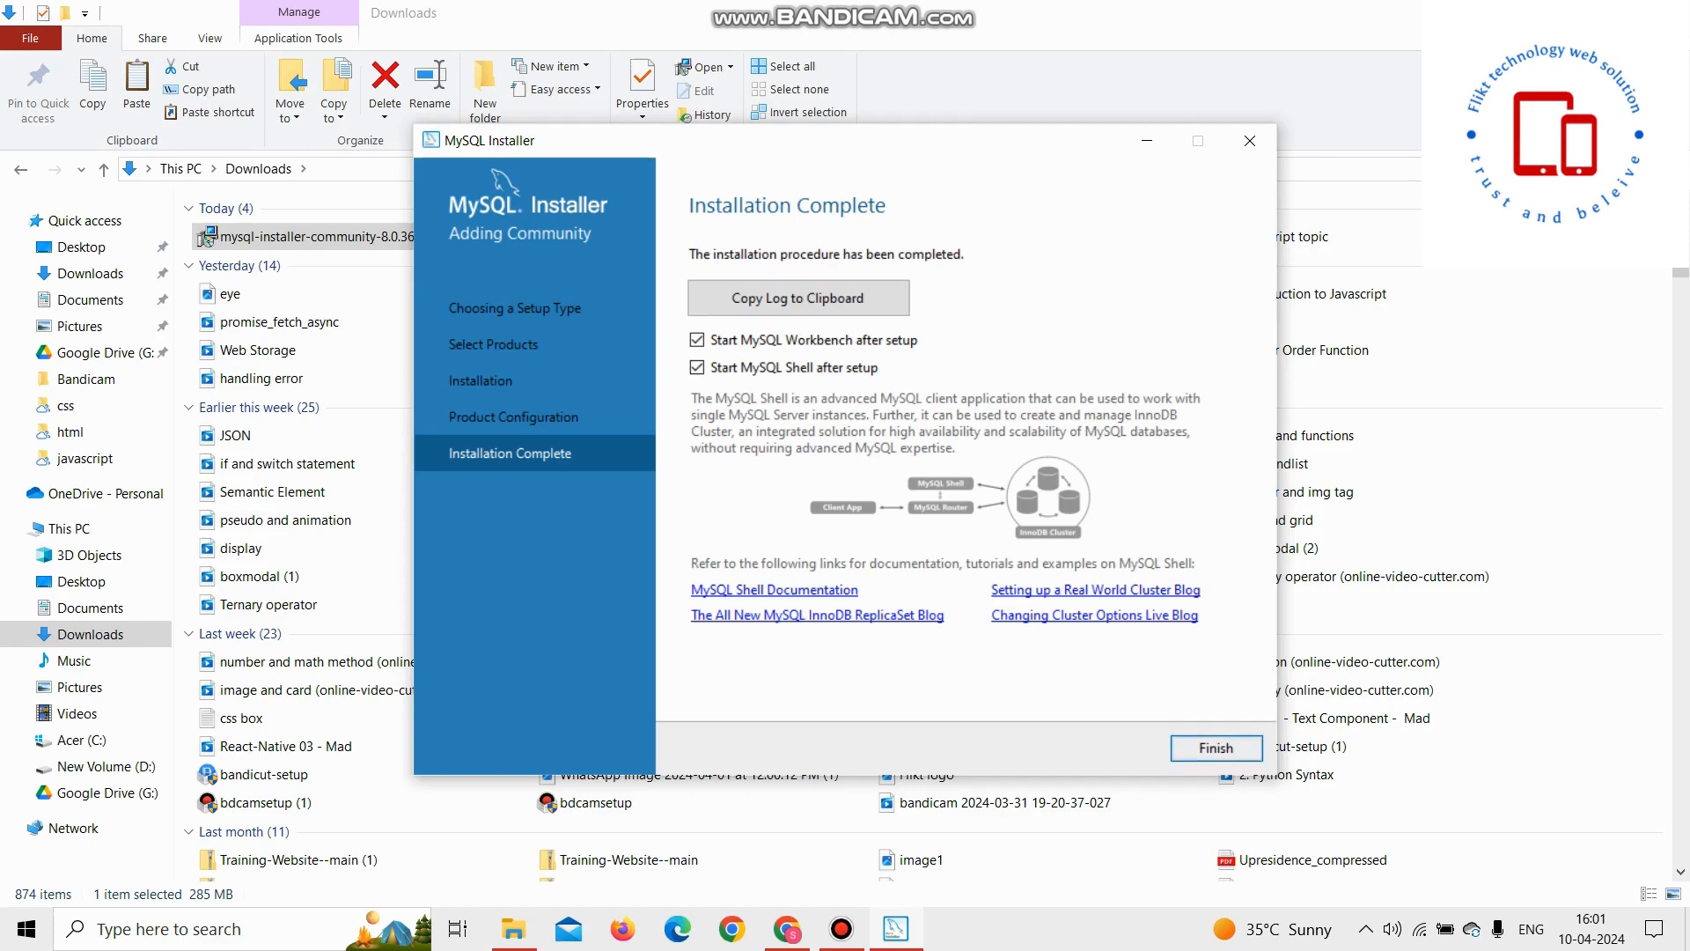
pyautogui.click(1198, 747)
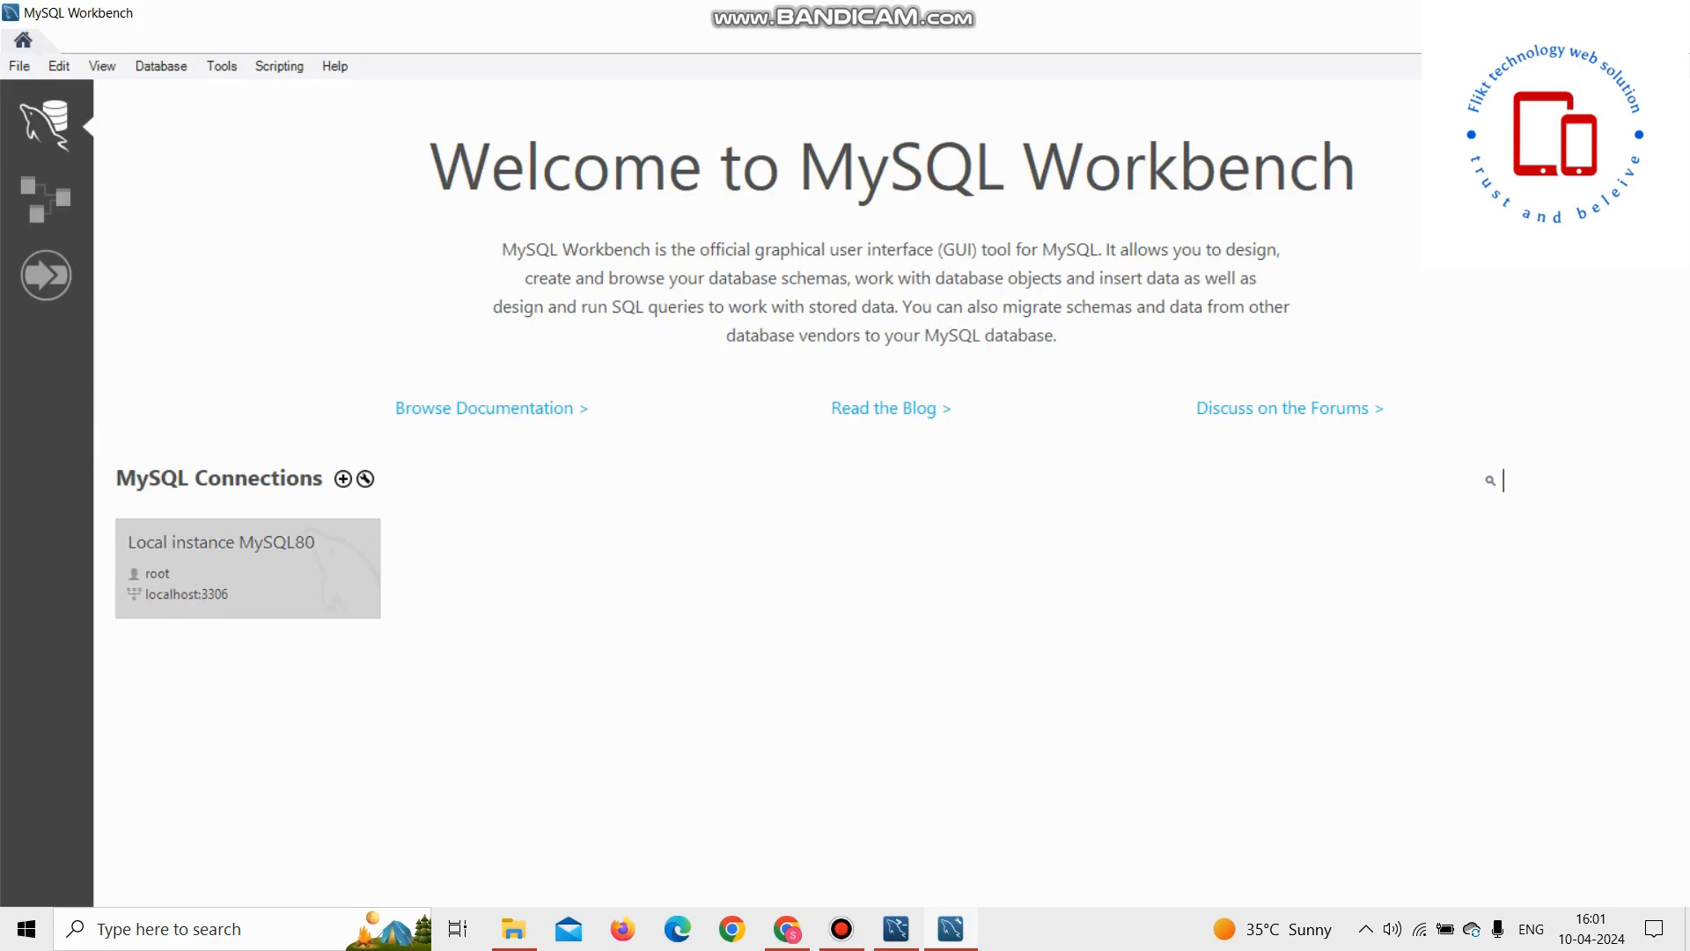
# Step: Connect to the Local instance MySQL80 by entering the root password and saving it in the vault
pyautogui.click(247, 569)
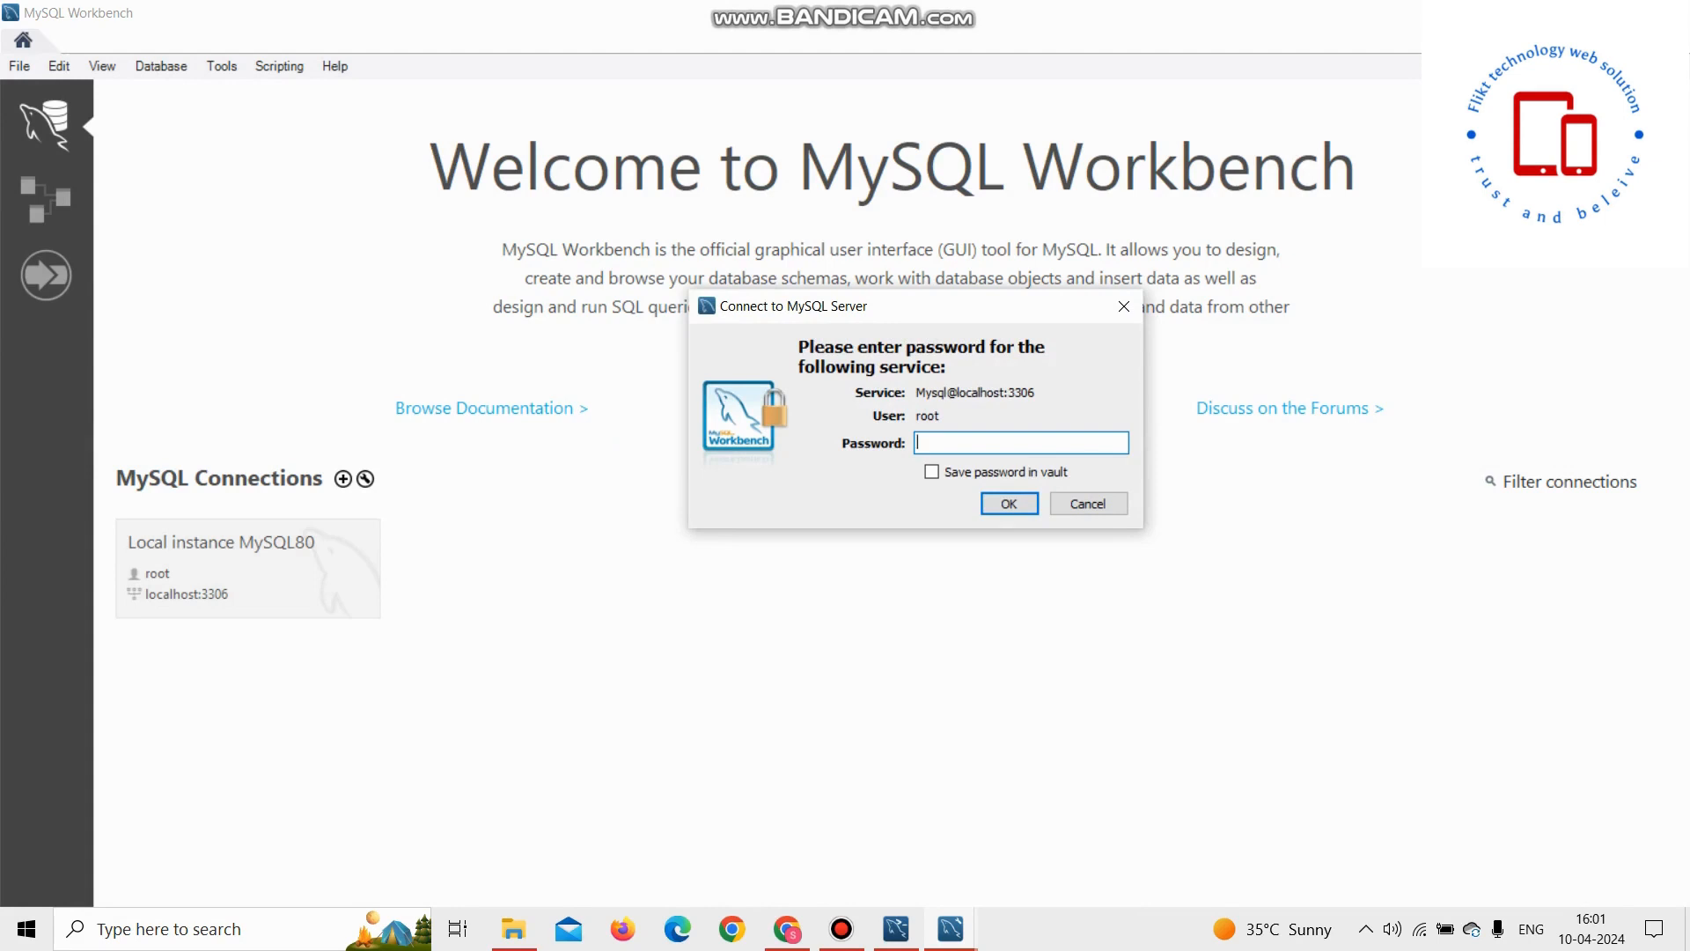
pyautogui.write('****')
pyautogui.click(932, 472)
pyautogui.click(1009, 504)
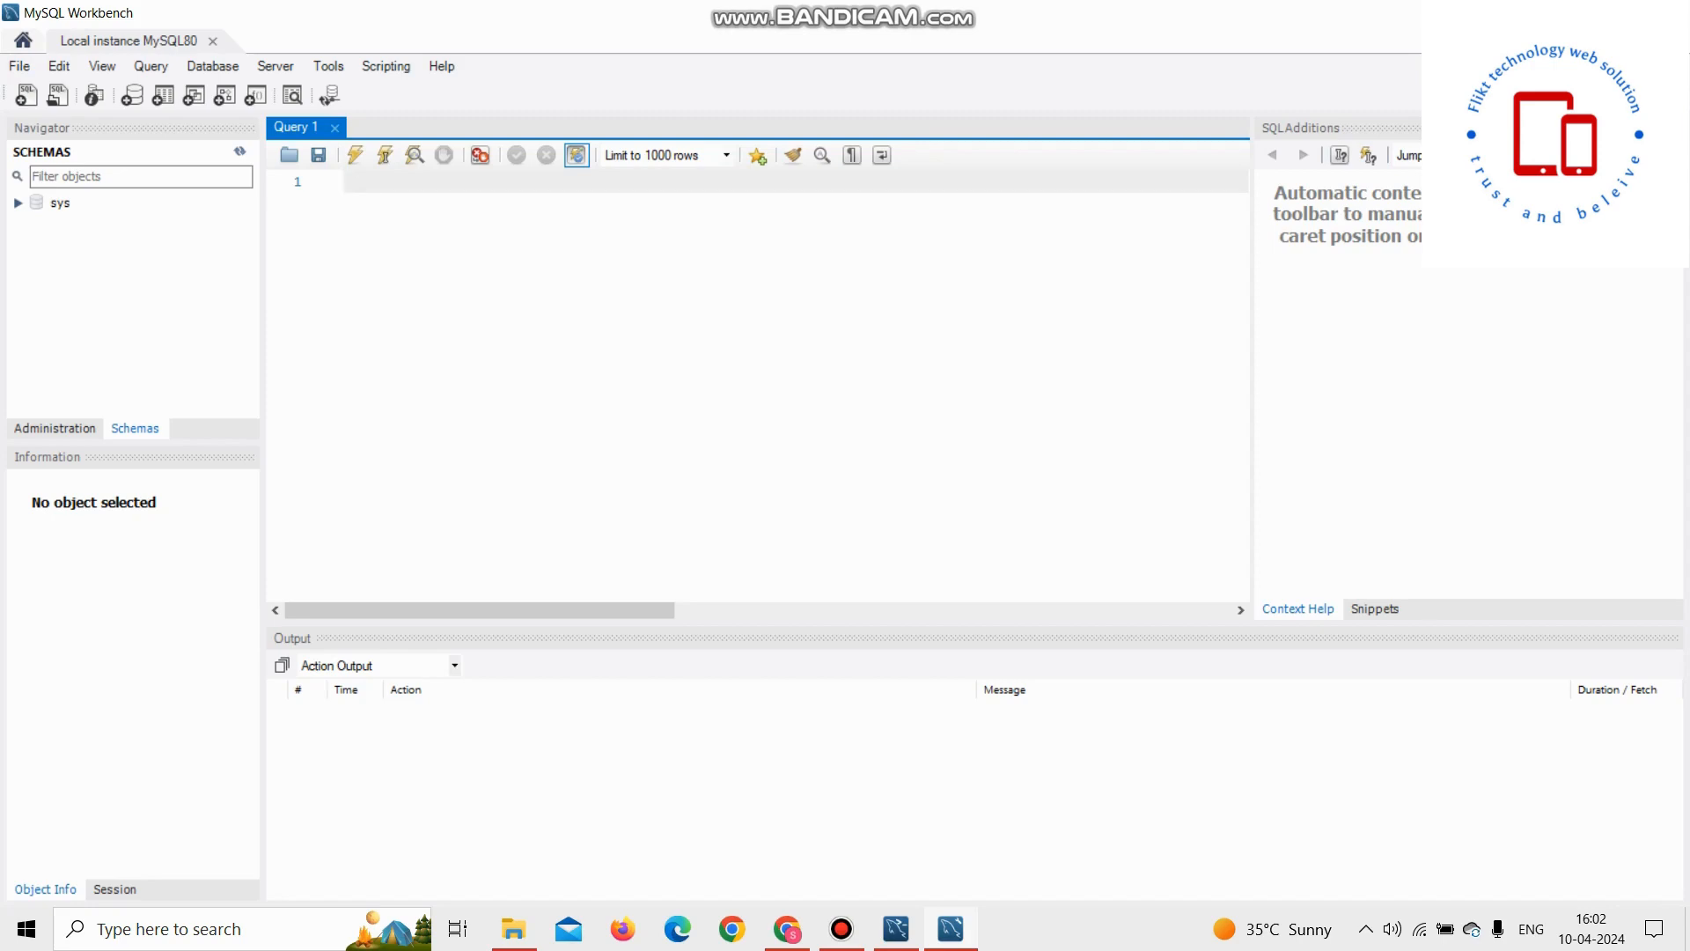
# Step: Browse to the MySQL Server 8.0 bin folder under Program Files and copy its folder path
pyautogui.click(1563, 13)
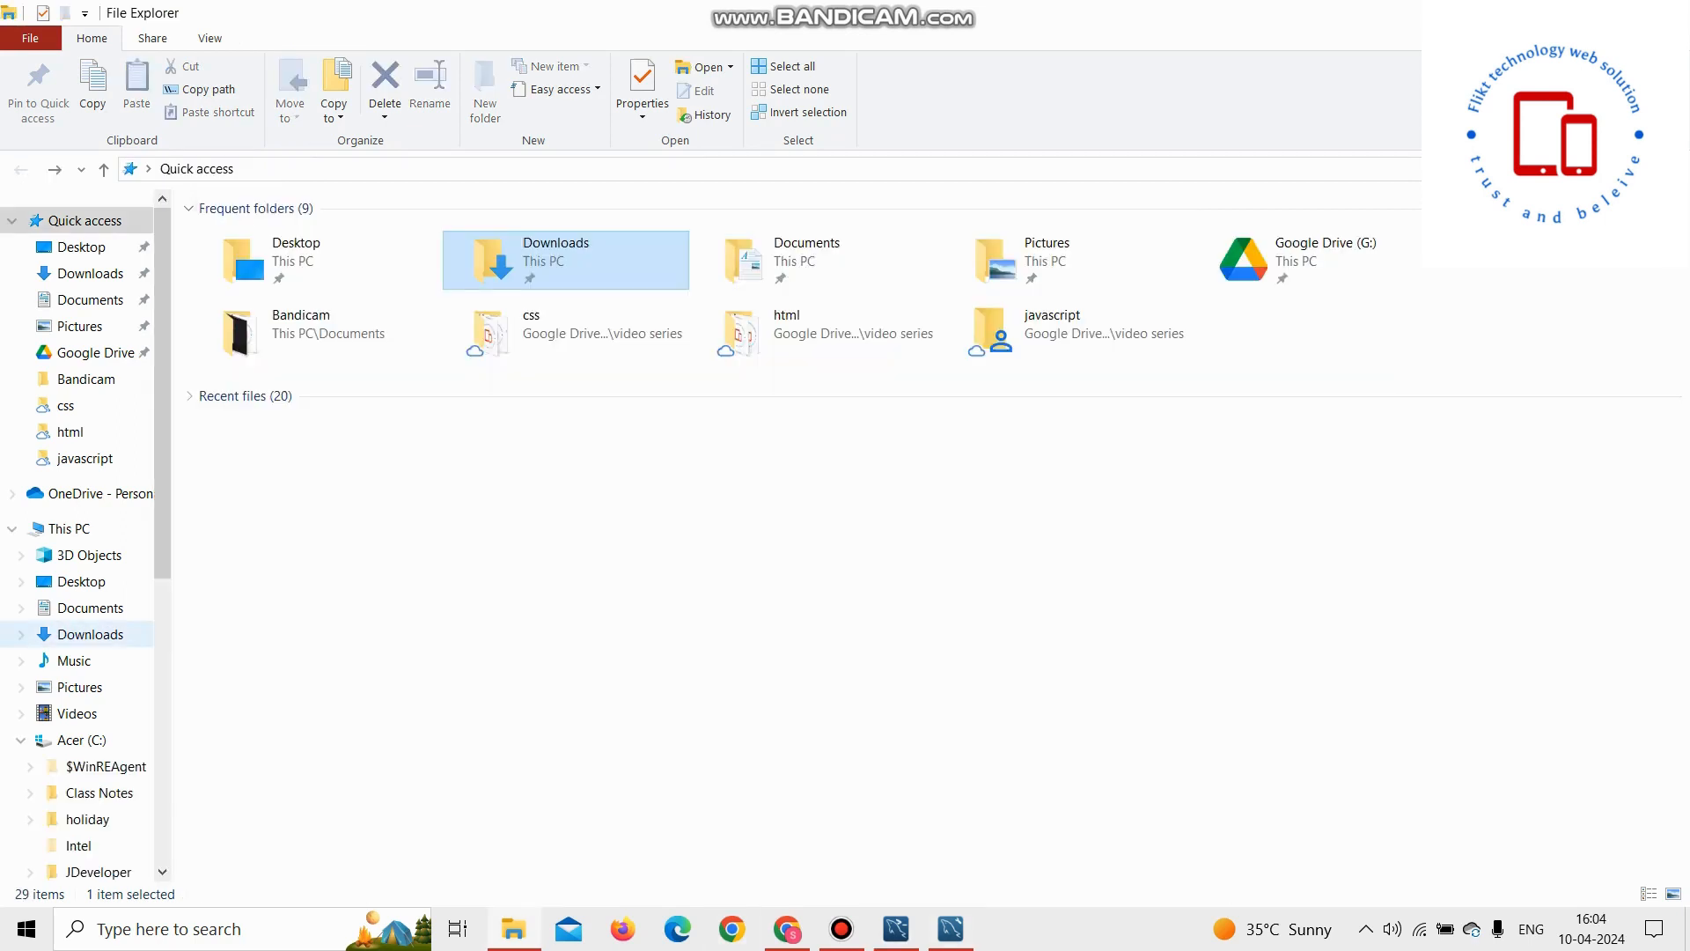
pyautogui.scroll(-5, 88, 819)
pyautogui.scroll(-2, 88, 440)
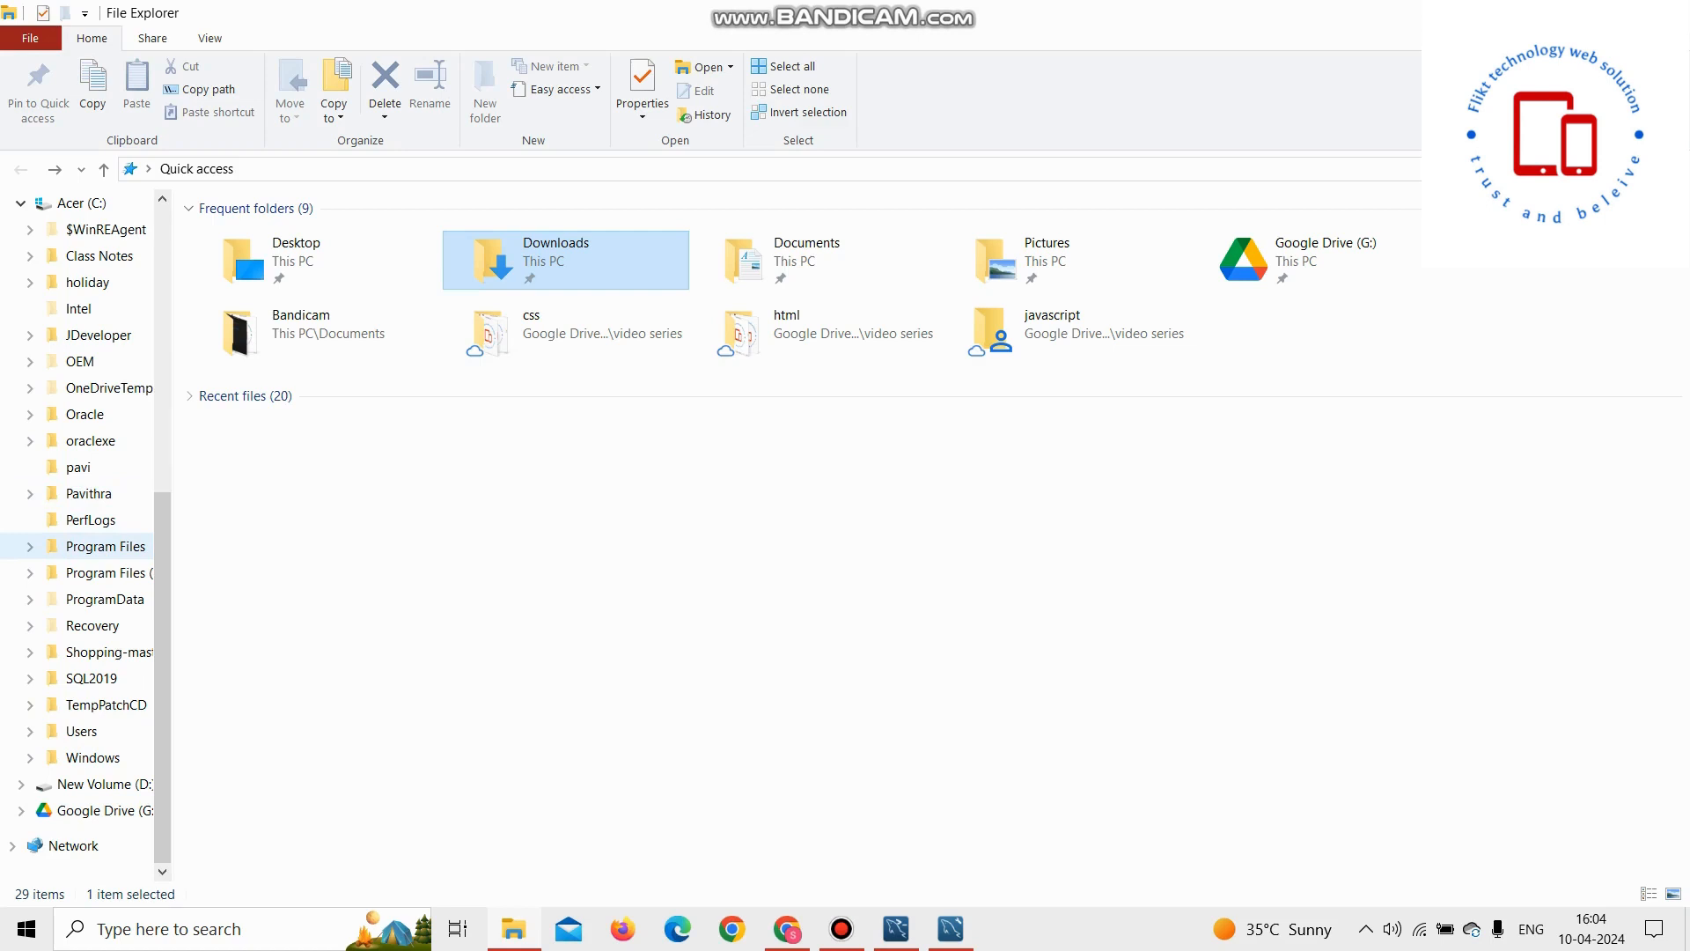
pyautogui.click(101, 545)
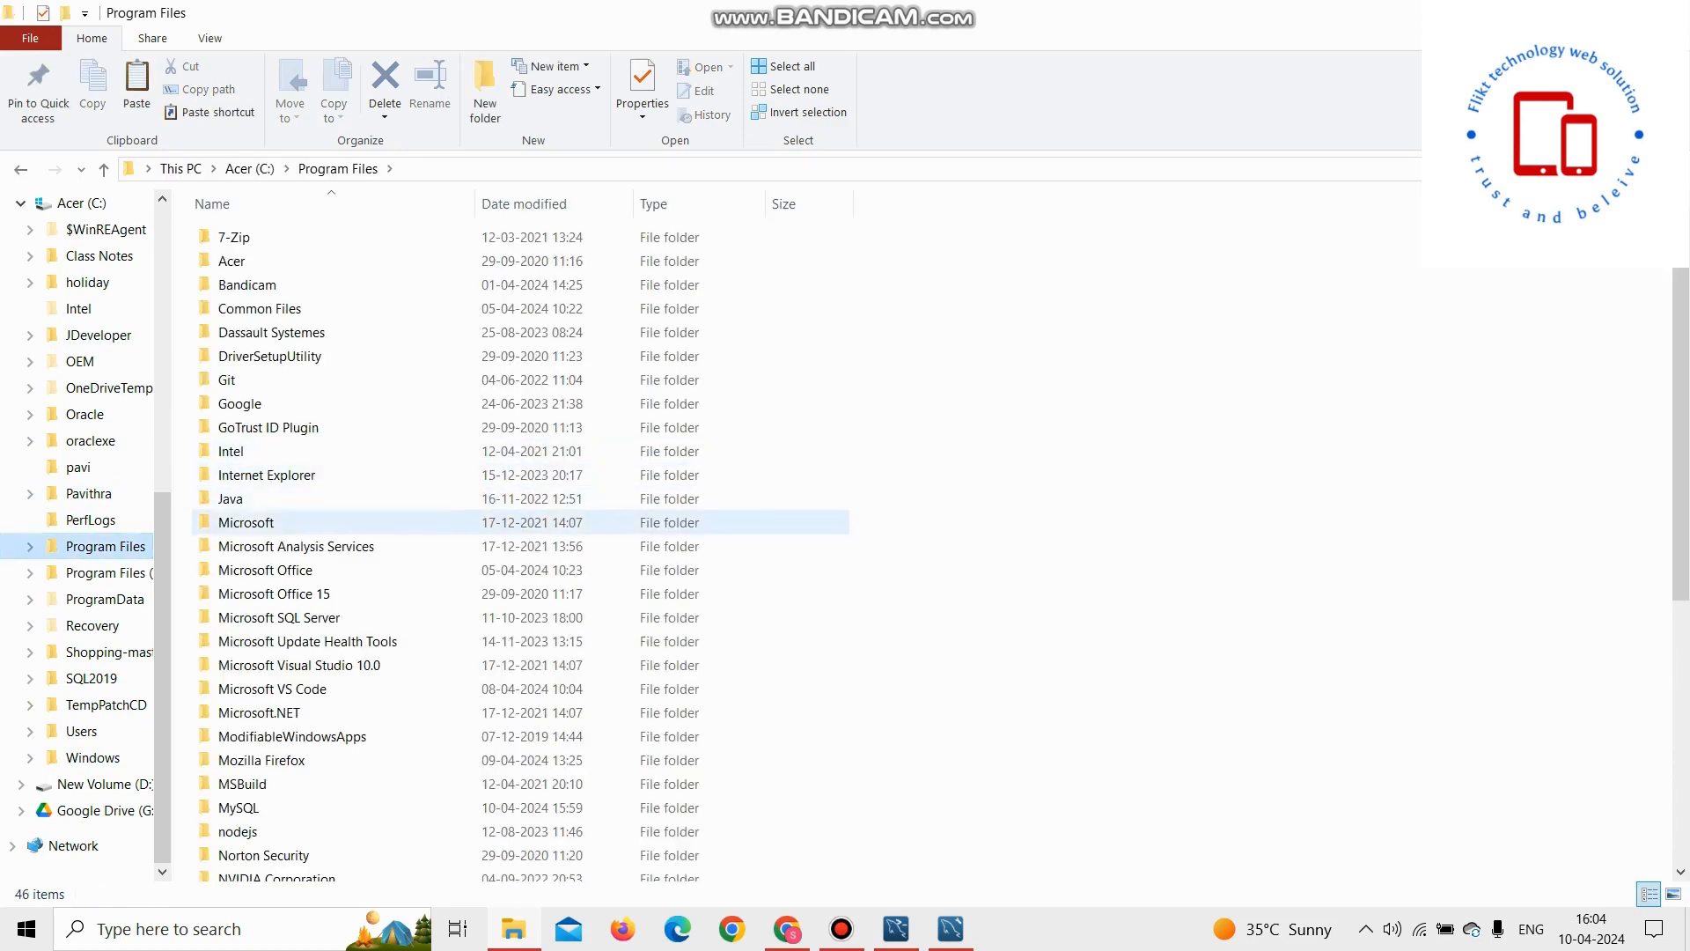
pyautogui.doubleClick(239, 807)
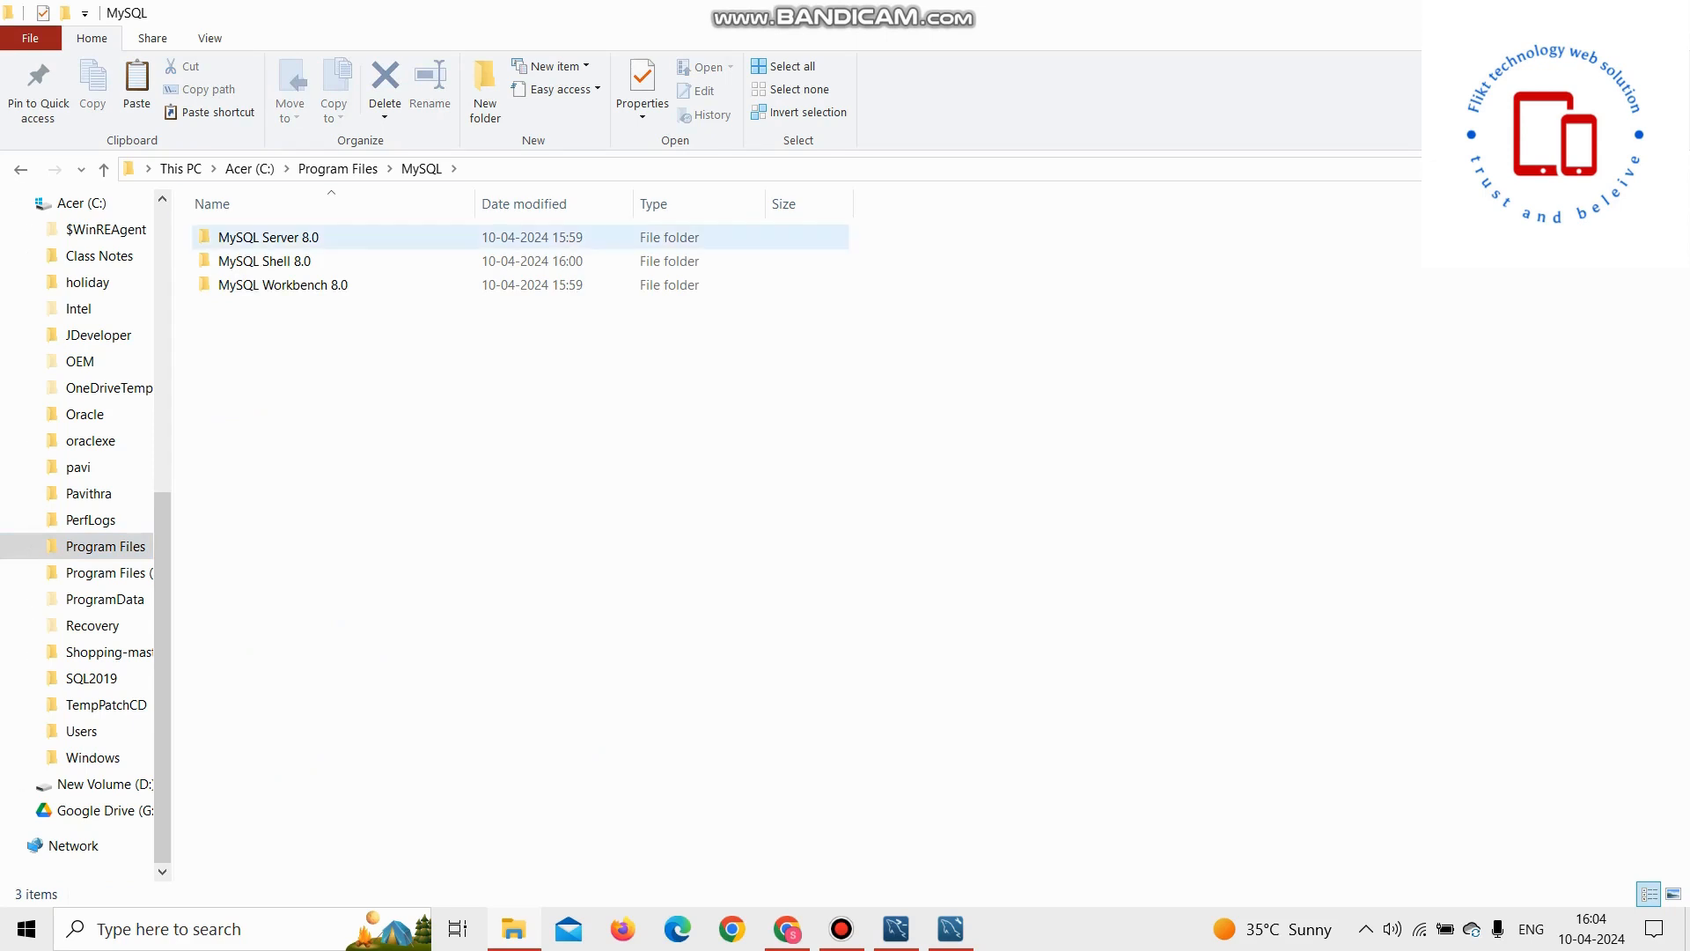
pyautogui.doubleClick(268, 236)
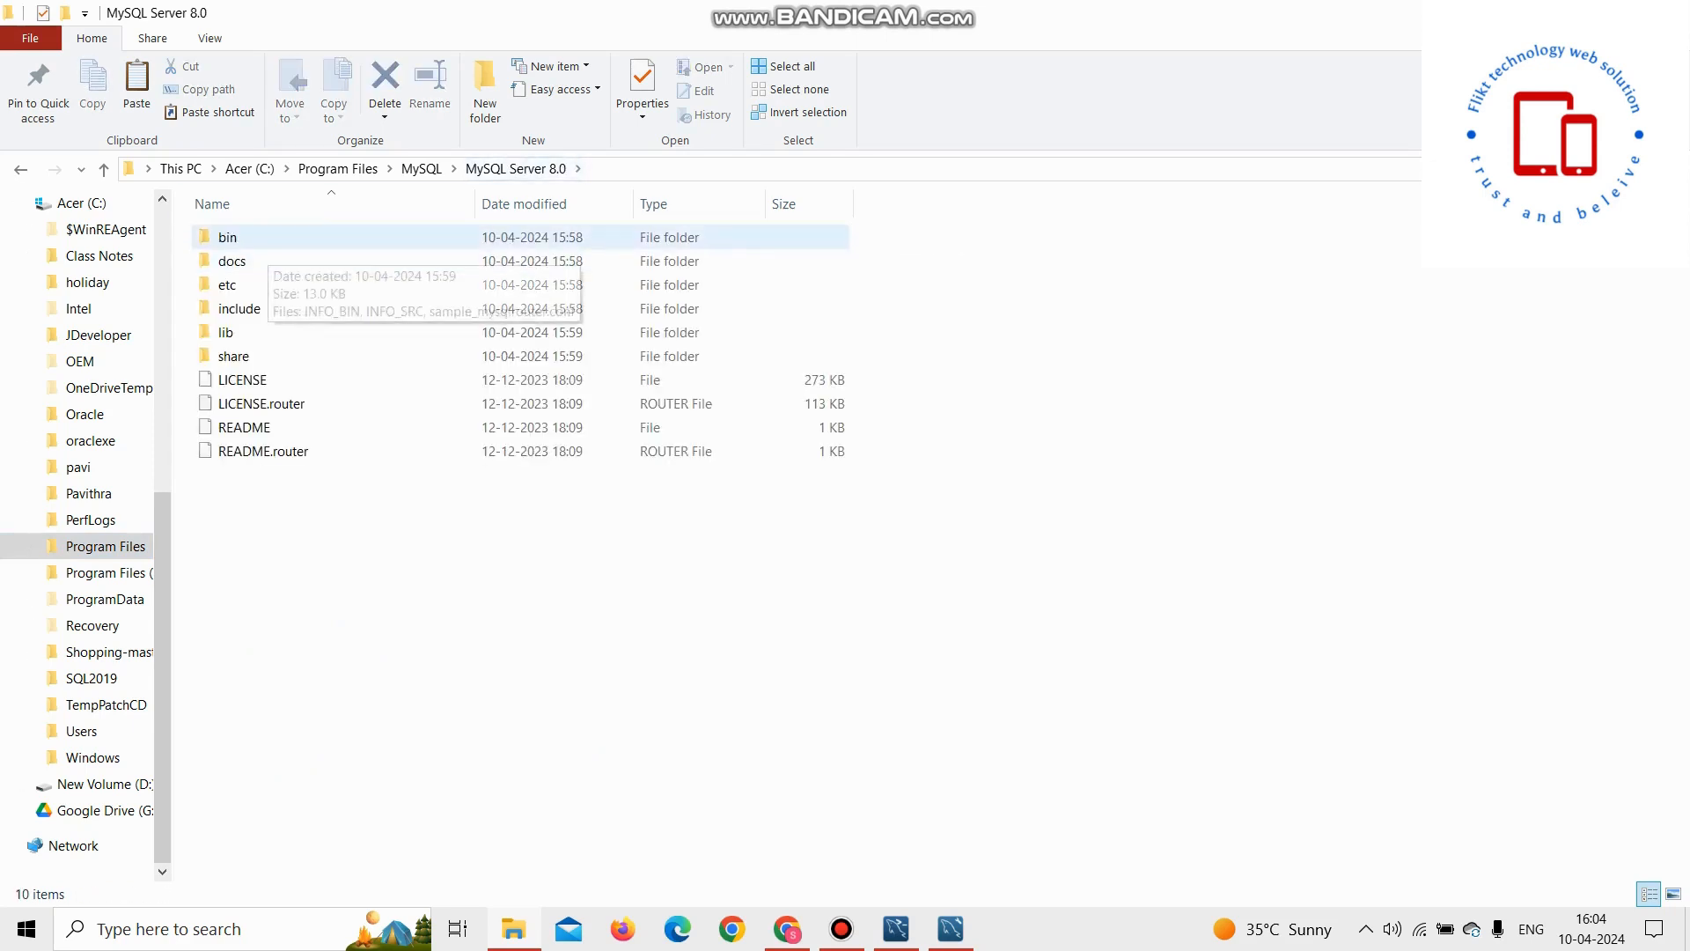
pyautogui.doubleClick(228, 237)
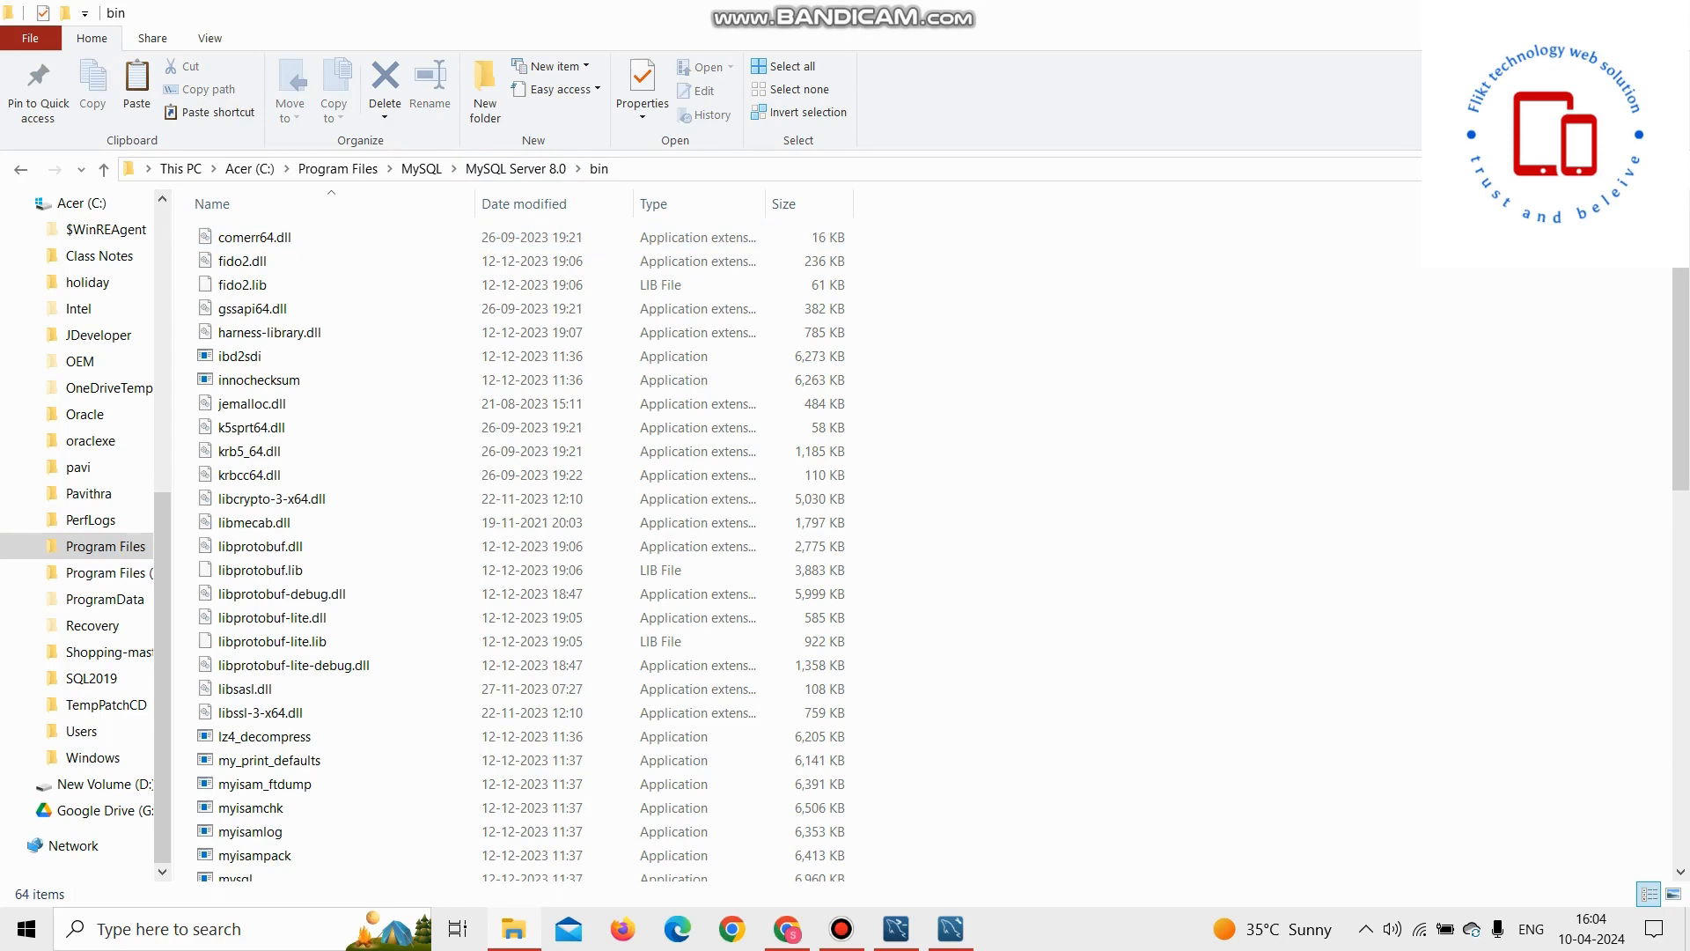
pyautogui.click(683, 169)
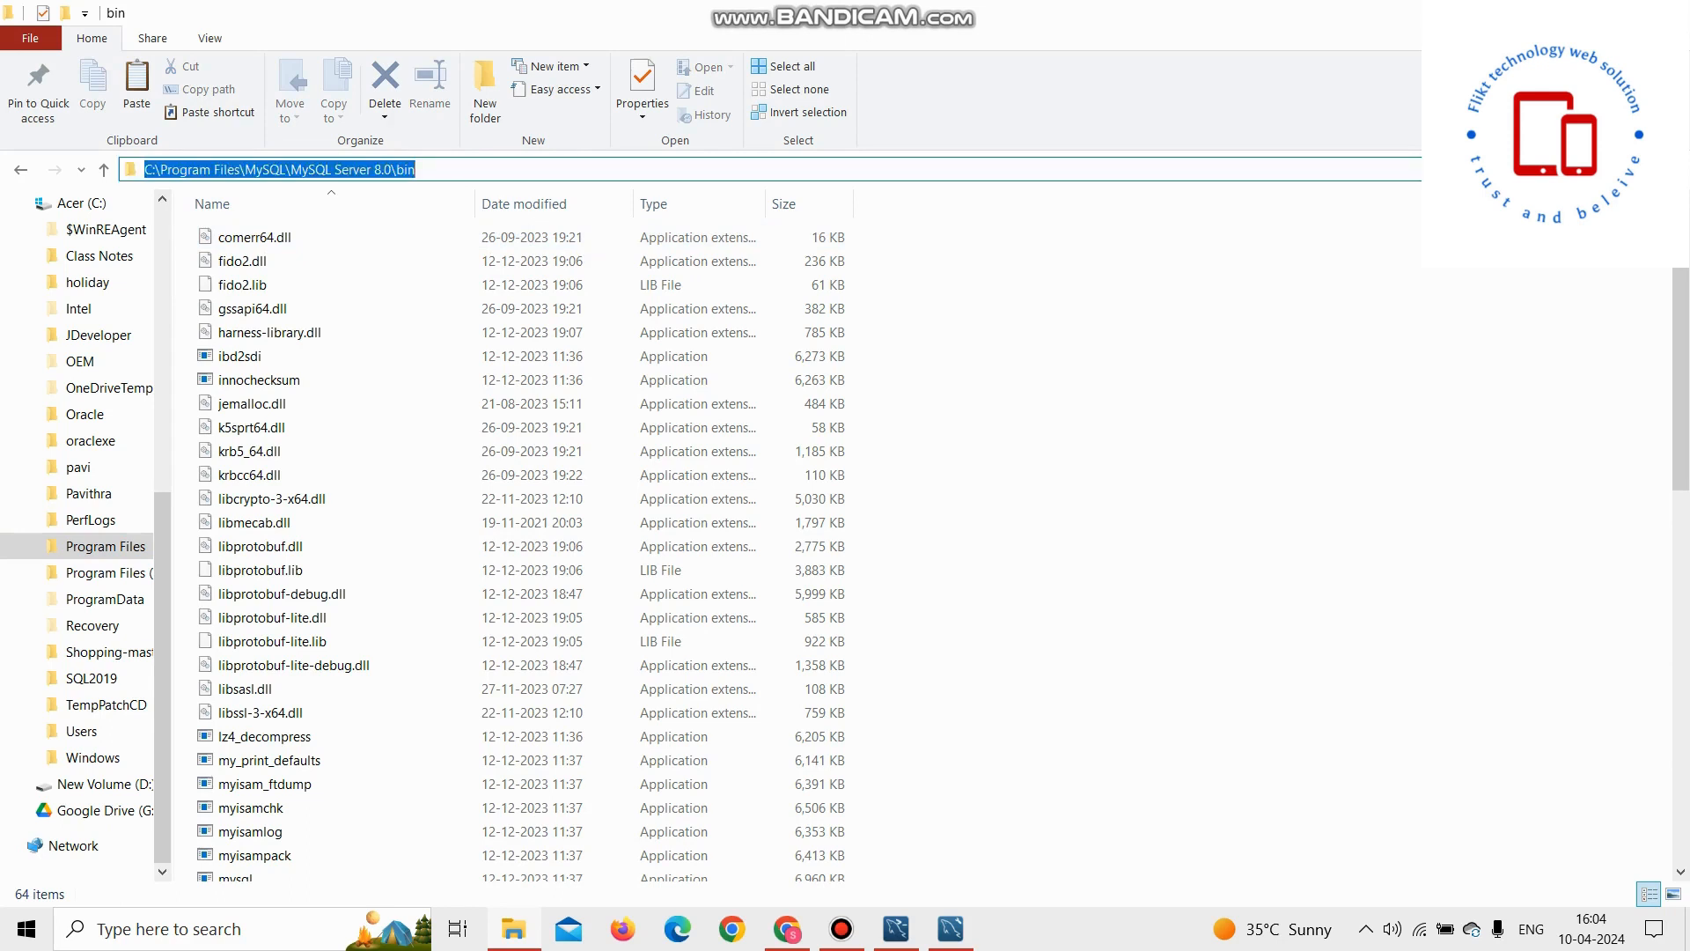
pyautogui.hotkey('ctrl', 'c')
# Step: Open the environment variables for your account and examine the user and system Path variables
pyautogui.click(220, 928)
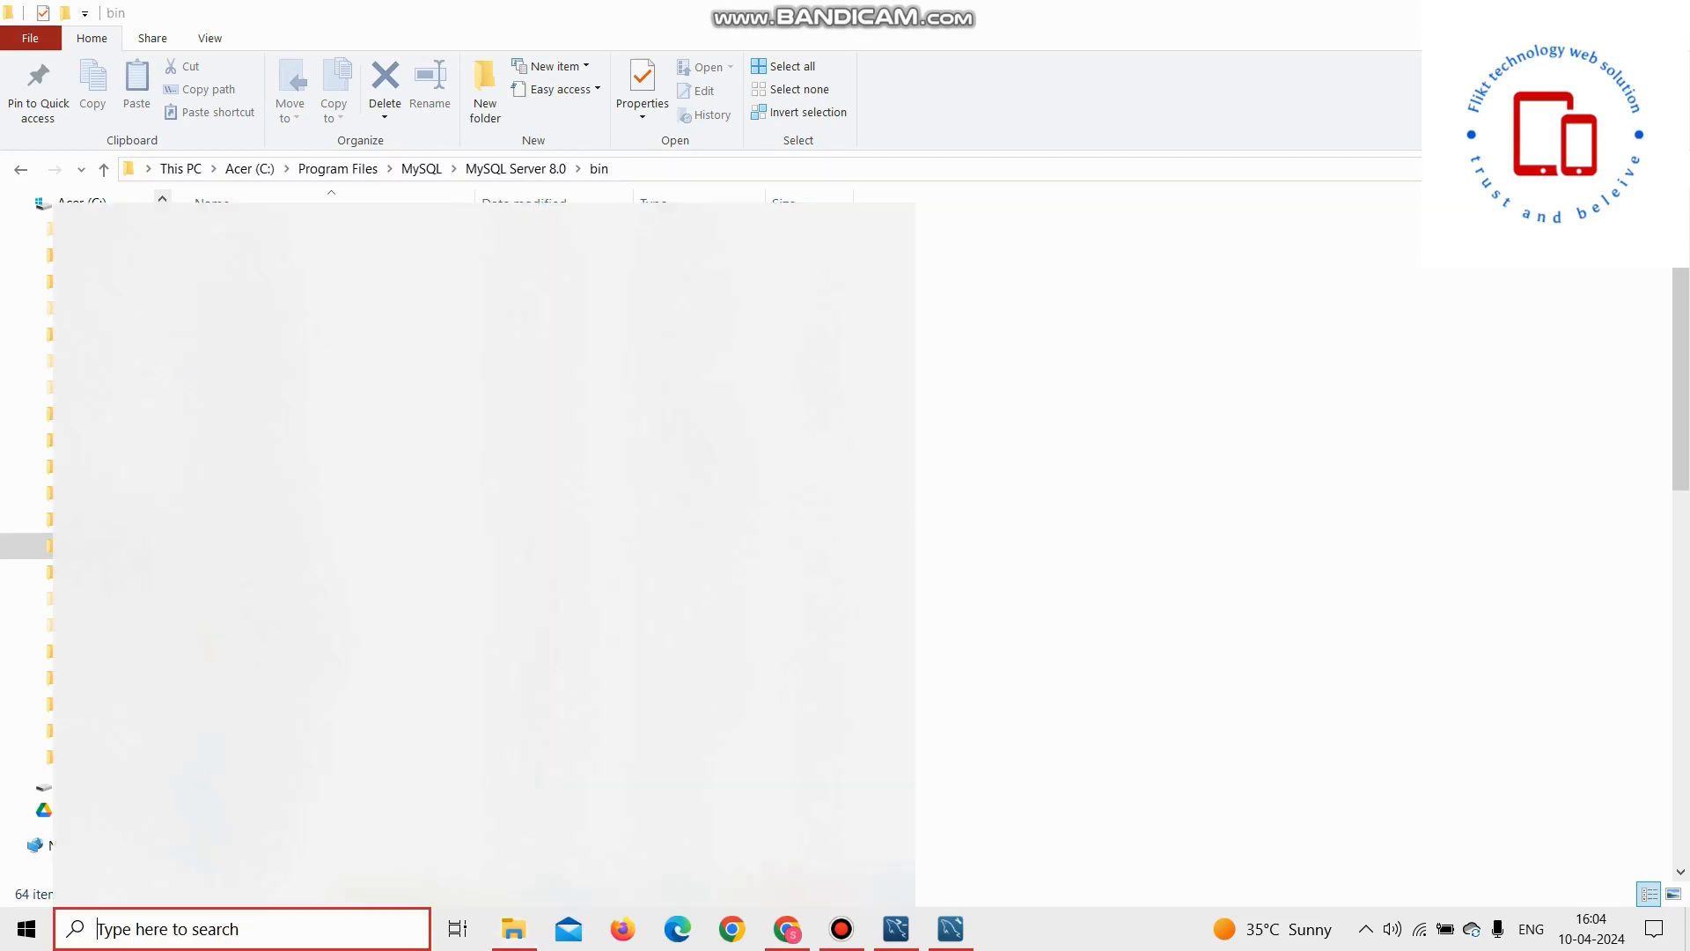
pyautogui.write('en')
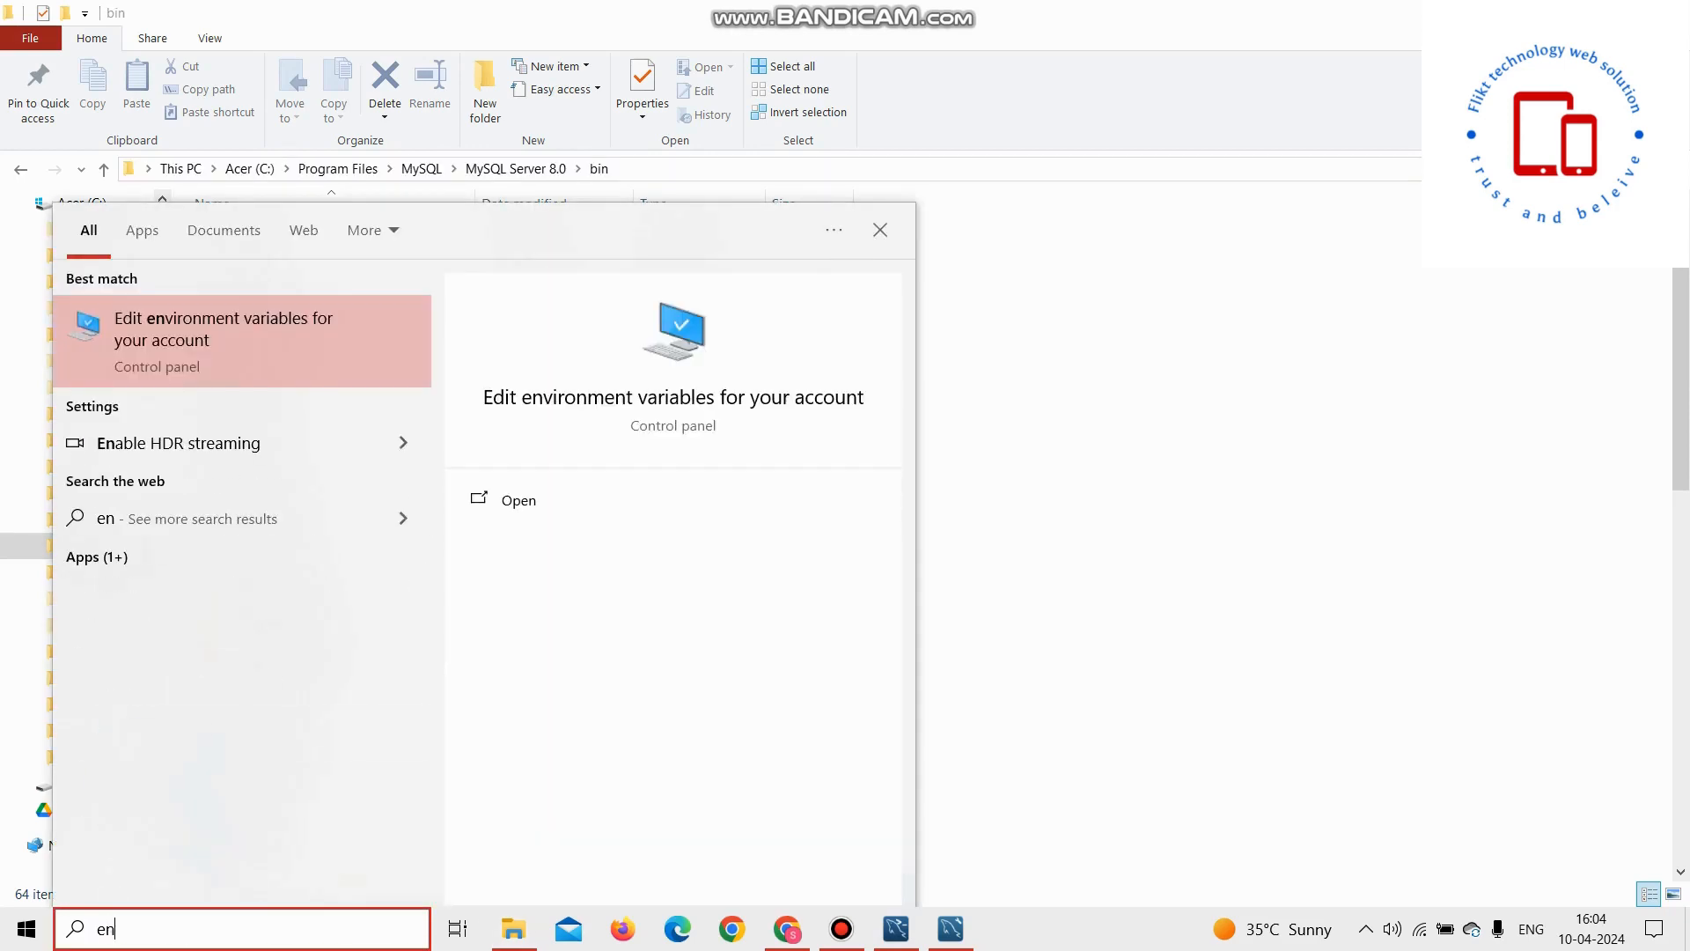
pyautogui.write('v')
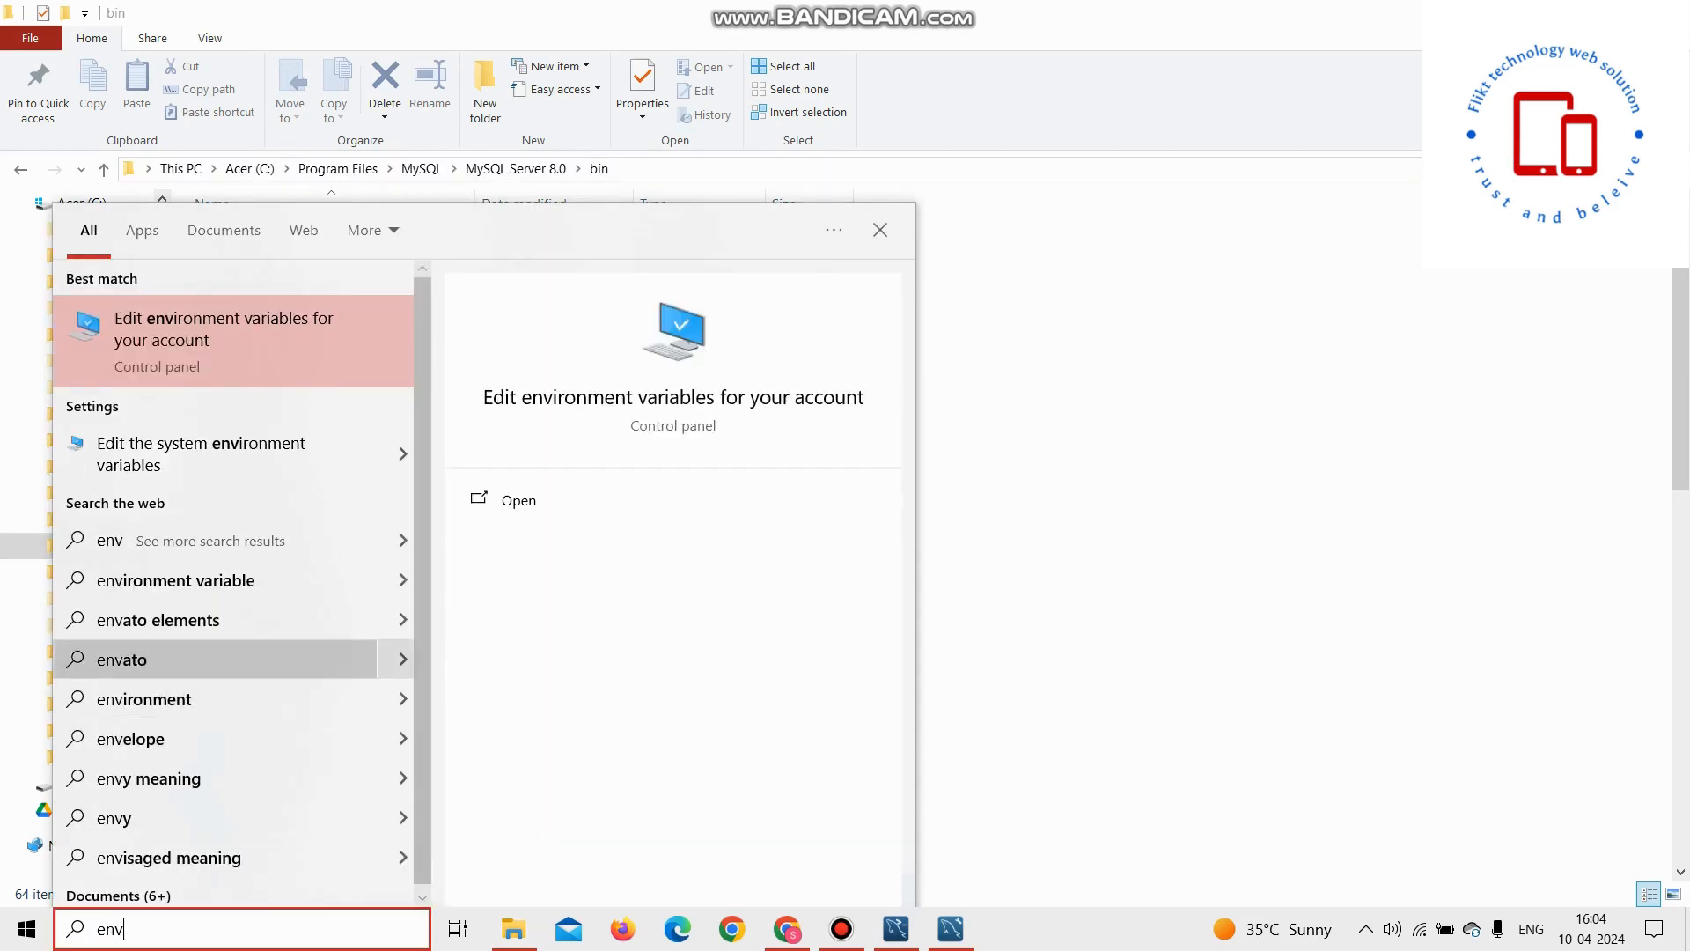
pyautogui.press('Return')
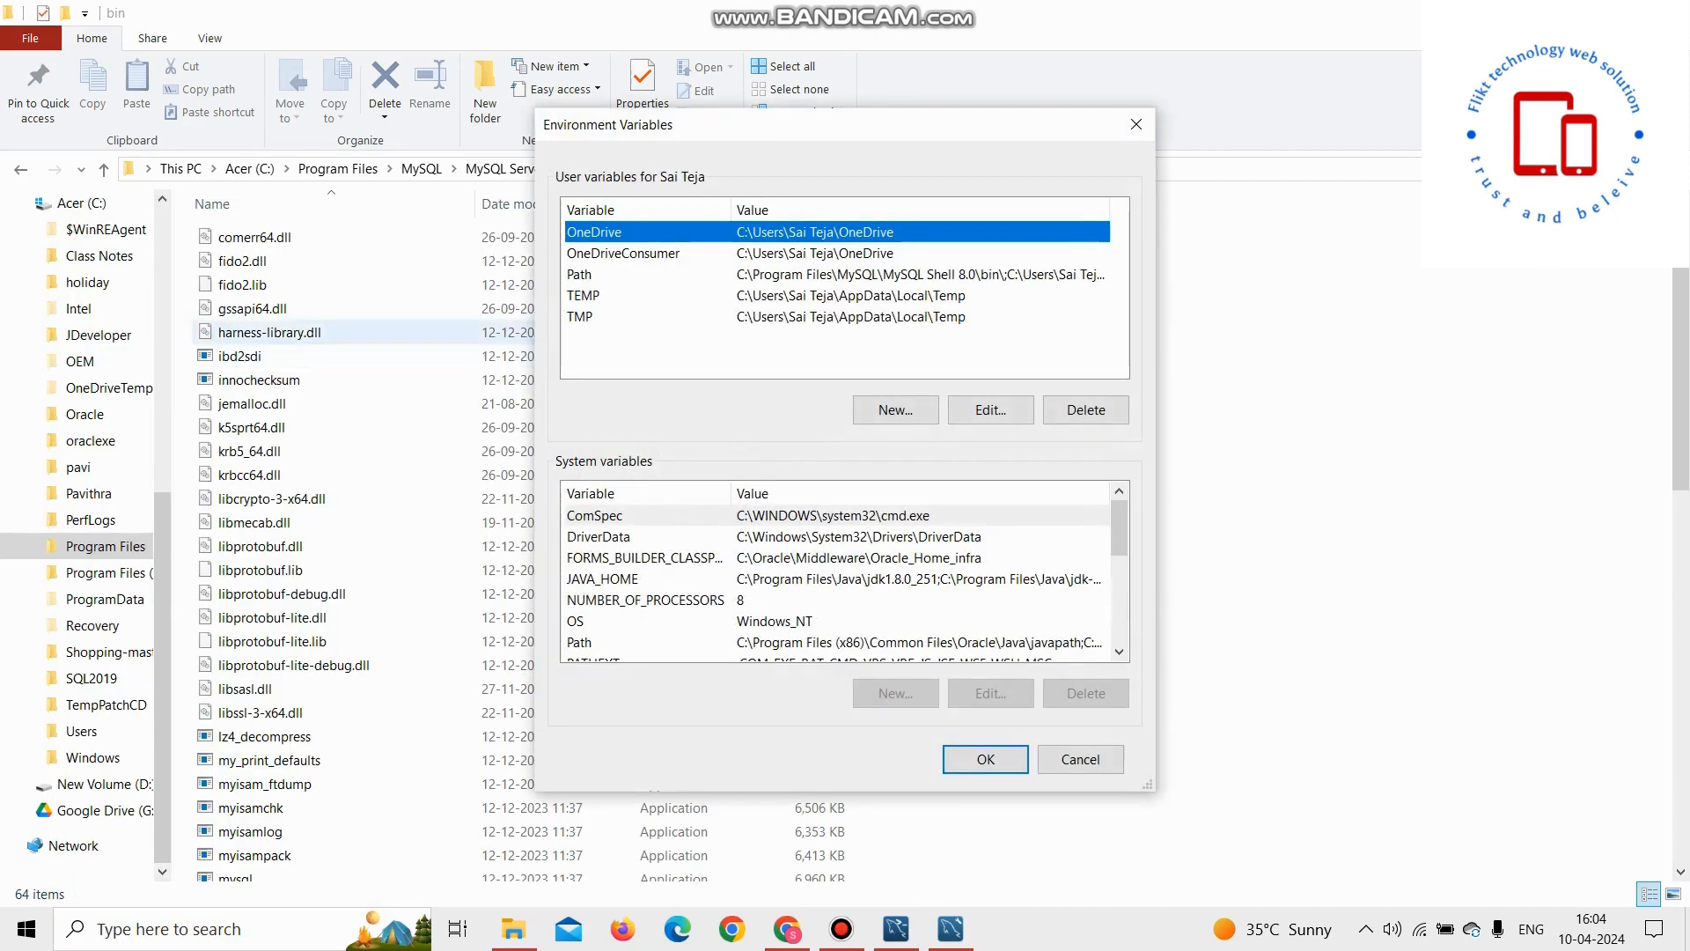
pyautogui.scroll(-1, 836, 572)
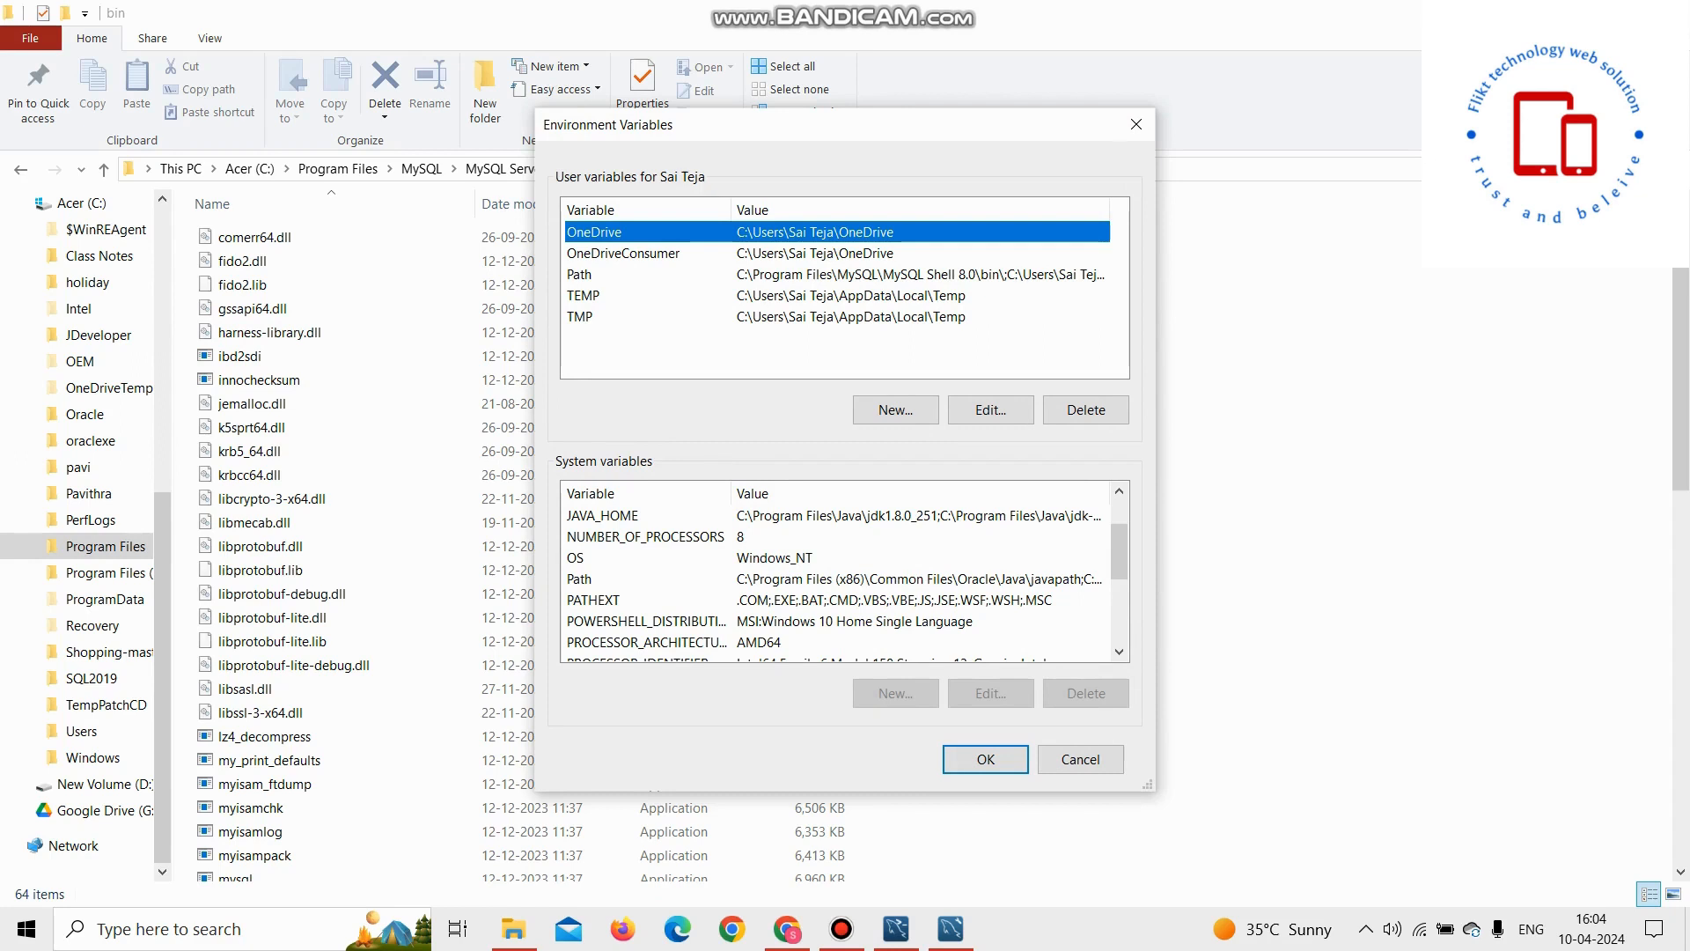
pyautogui.click(579, 579)
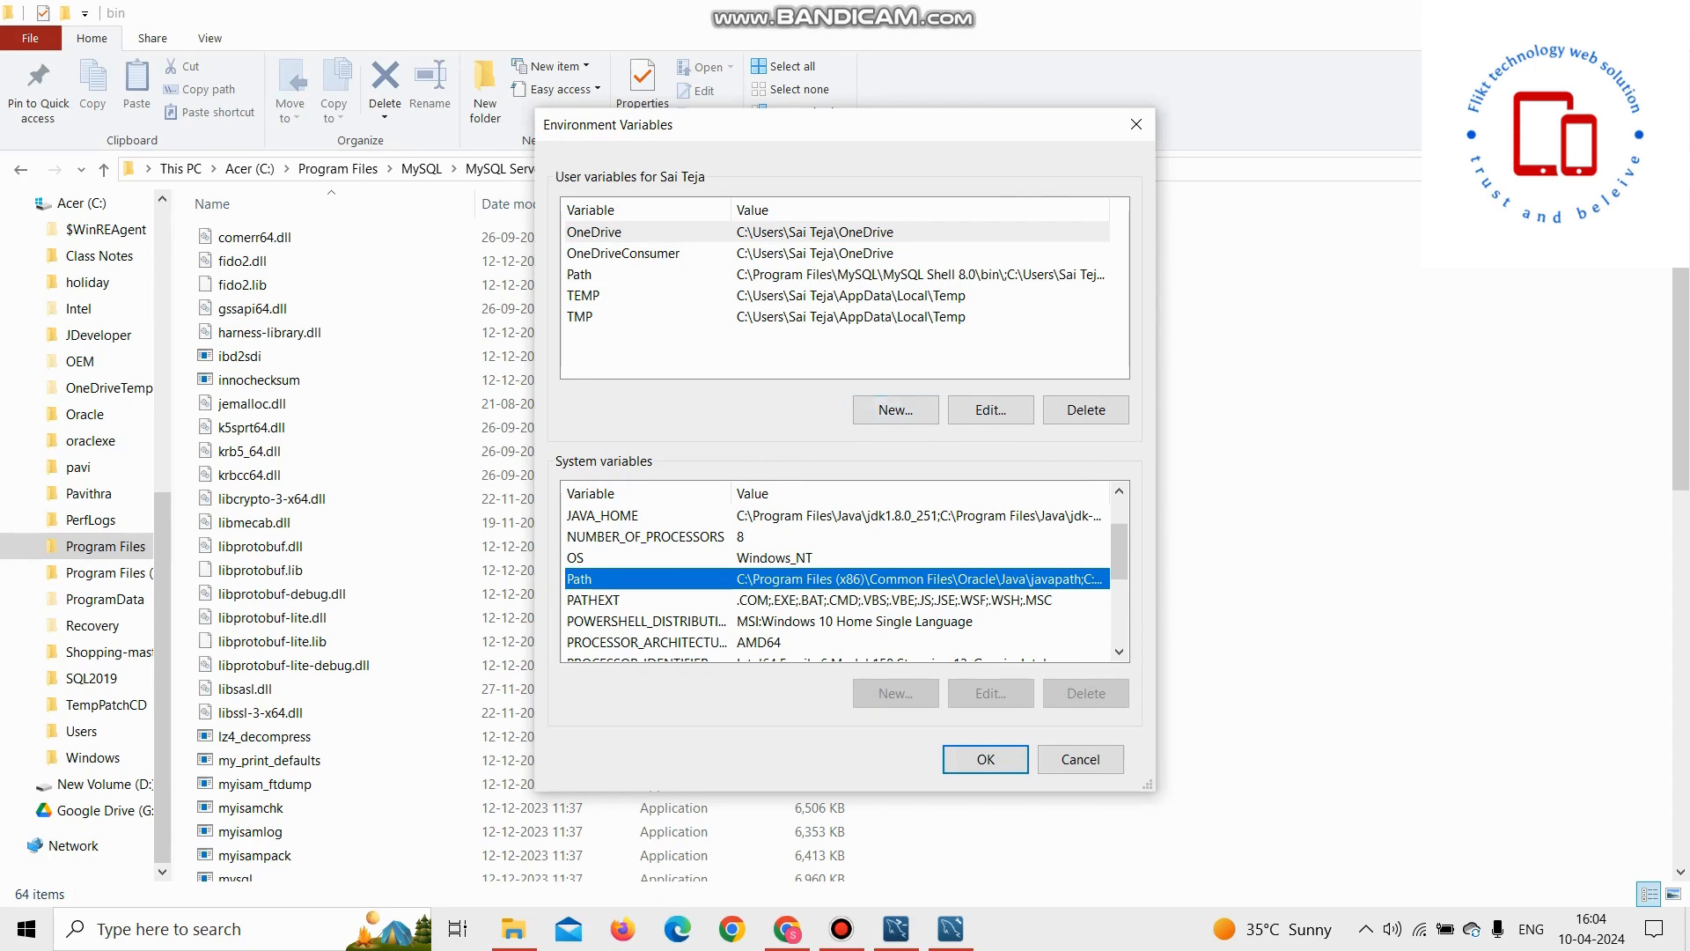
pyautogui.click(895, 409)
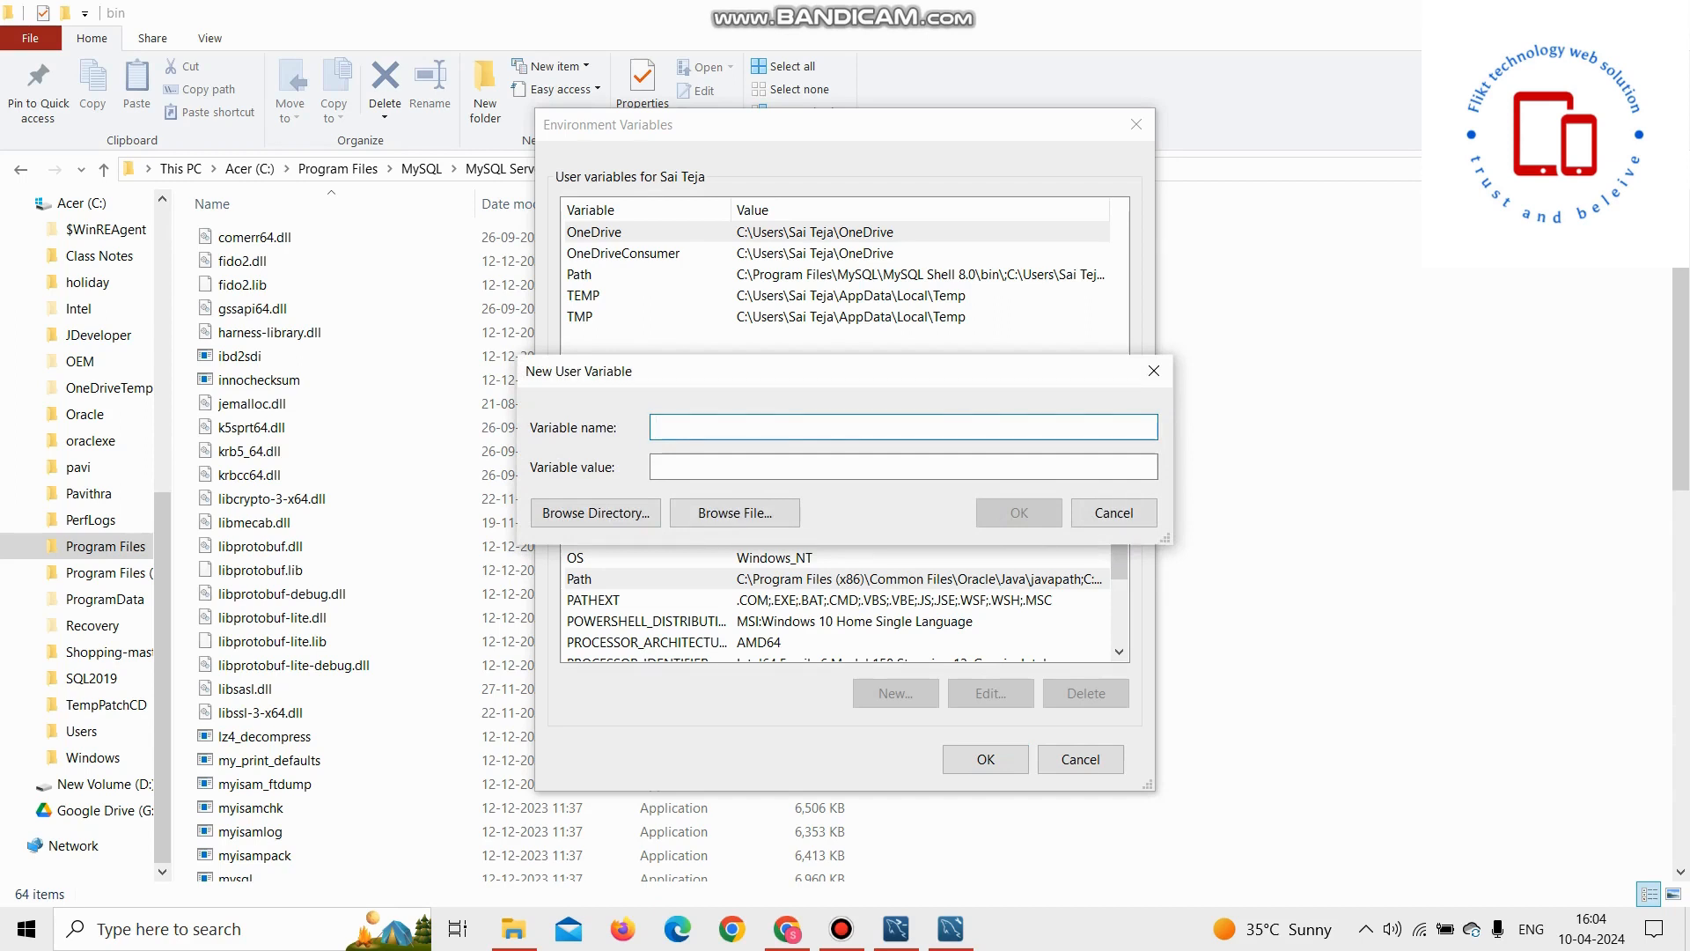
pyautogui.click(1153, 371)
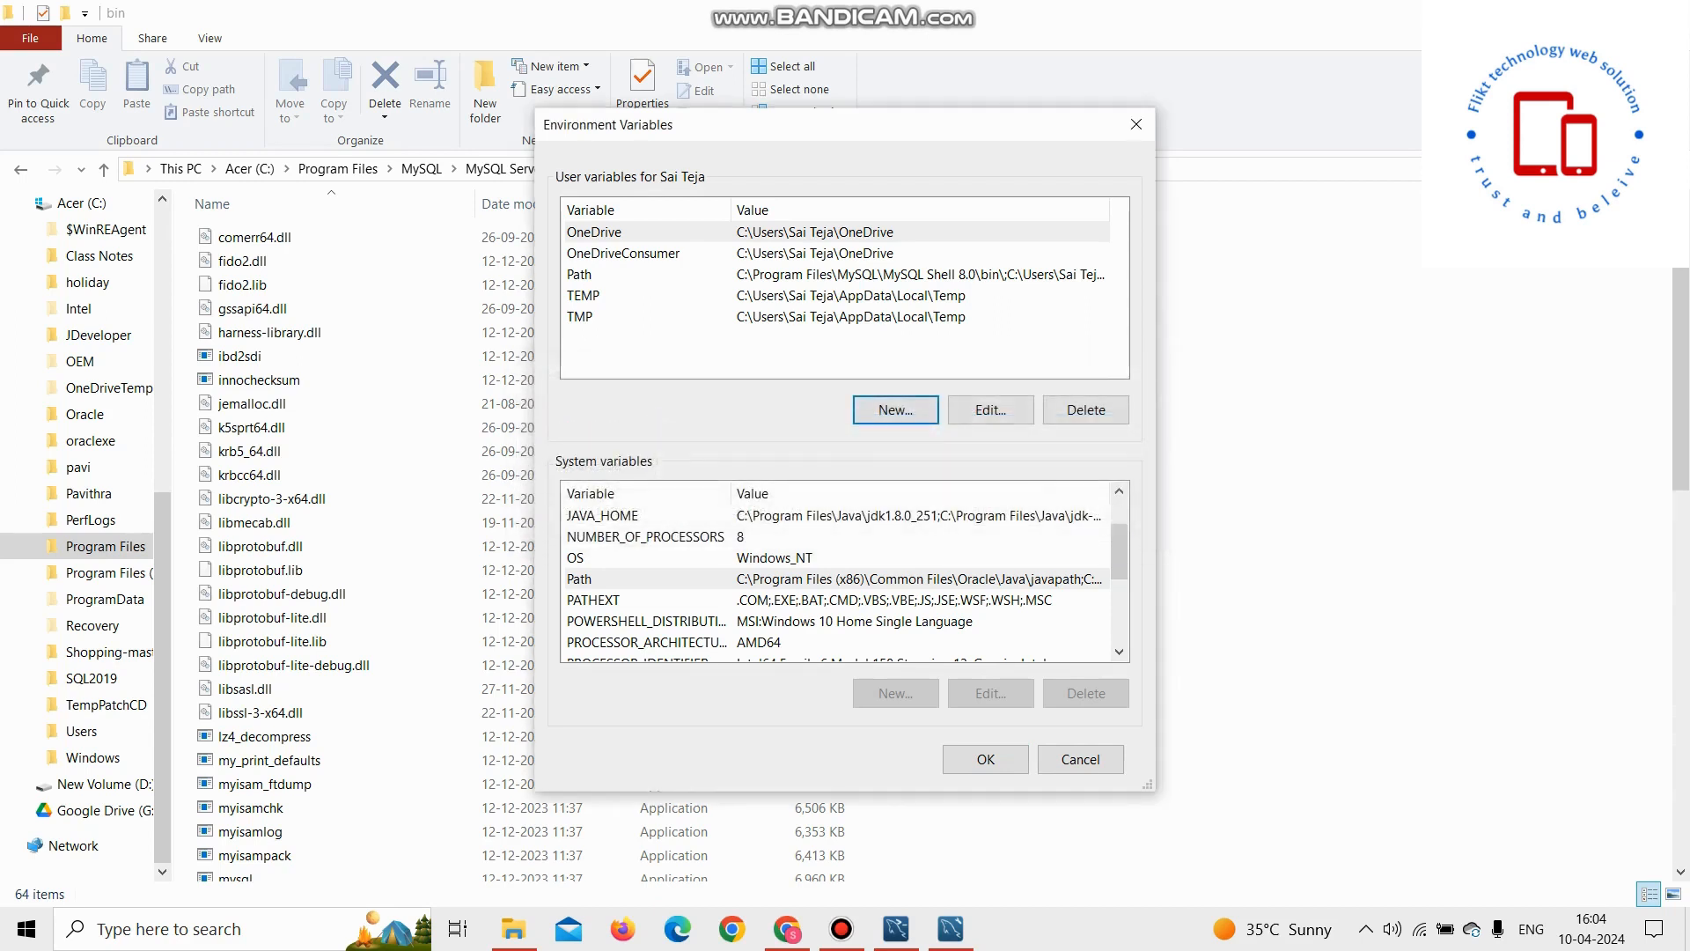
pyautogui.click(616, 274)
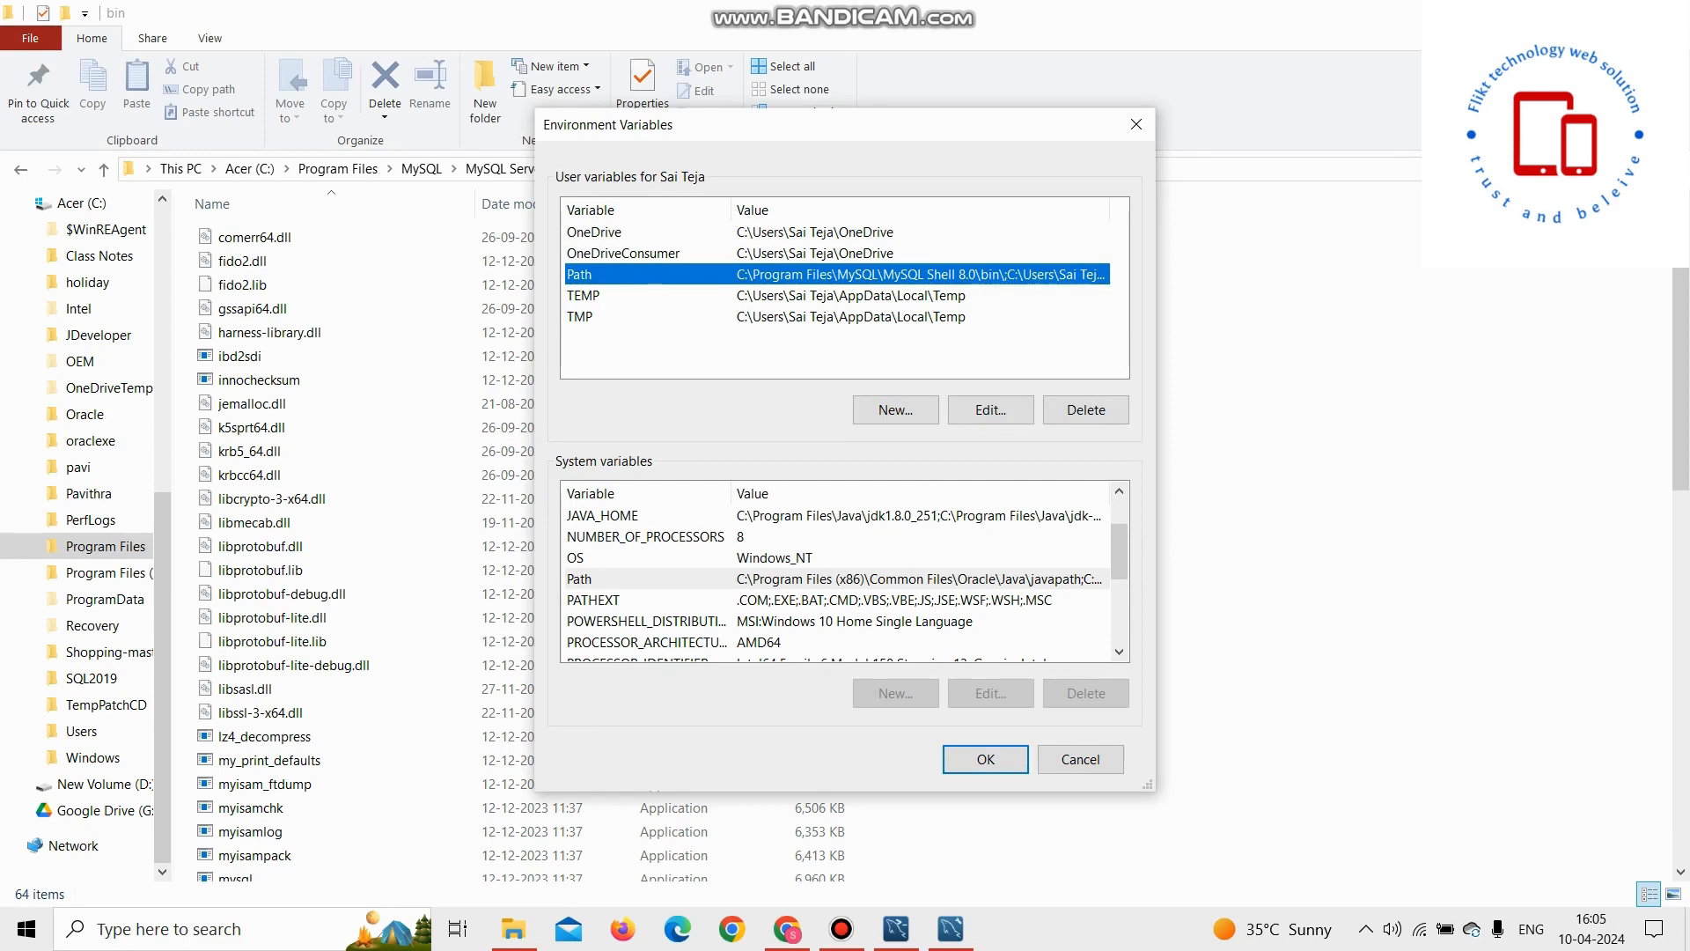
pyautogui.click(990, 409)
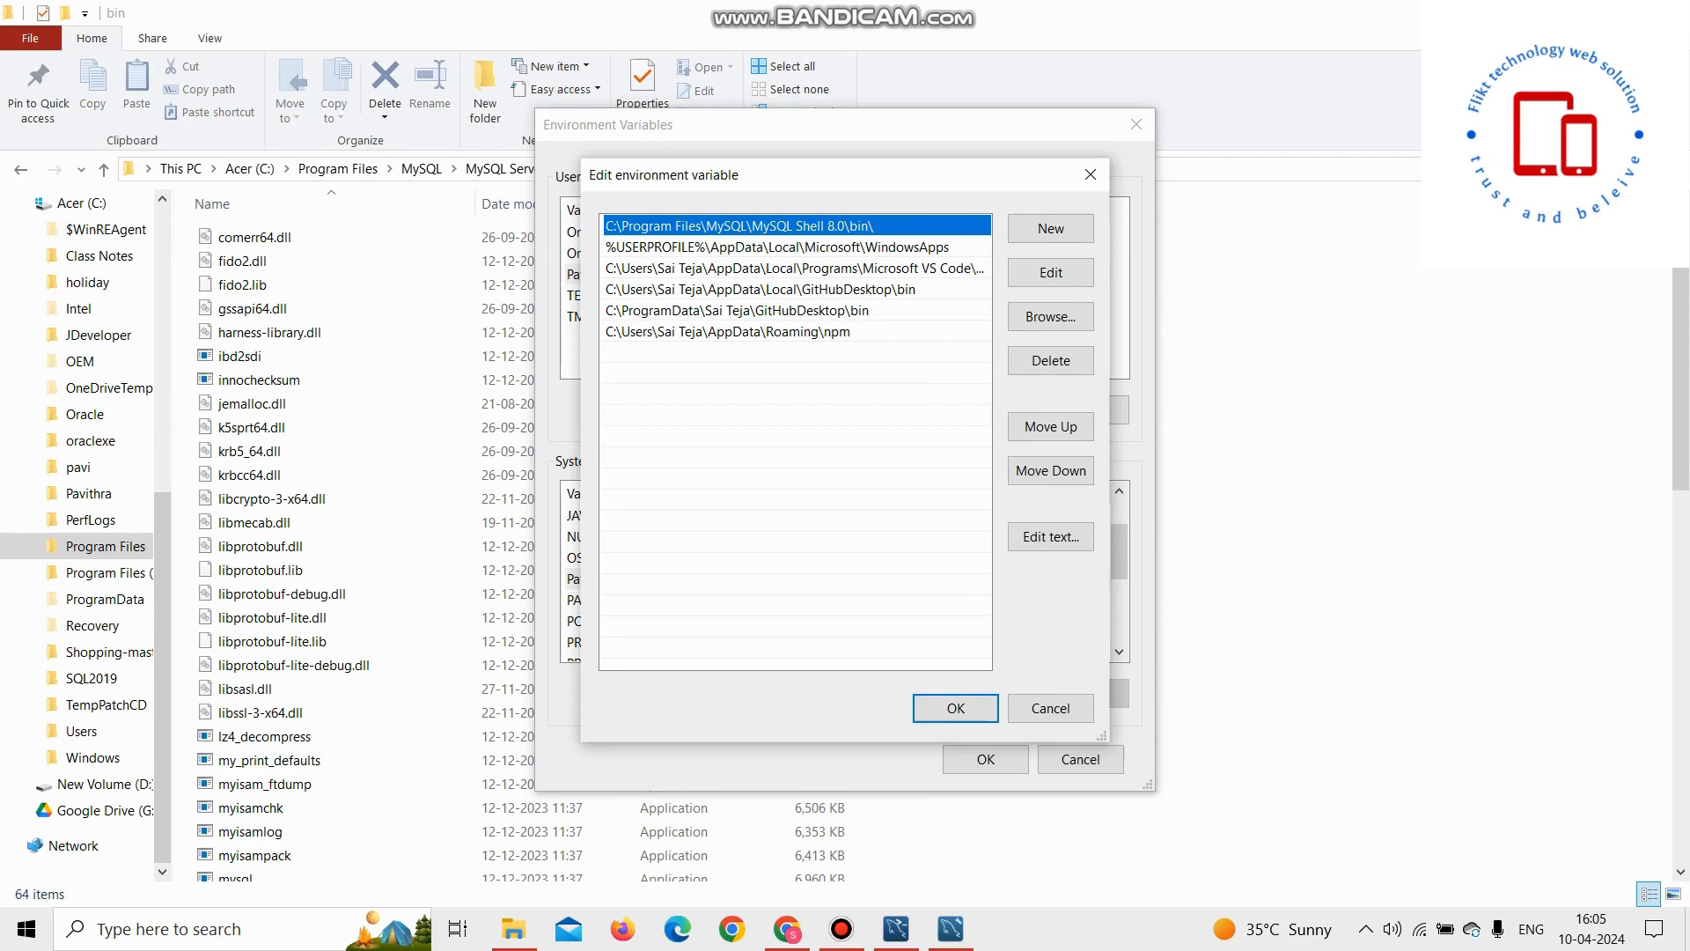
pyautogui.click(1090, 174)
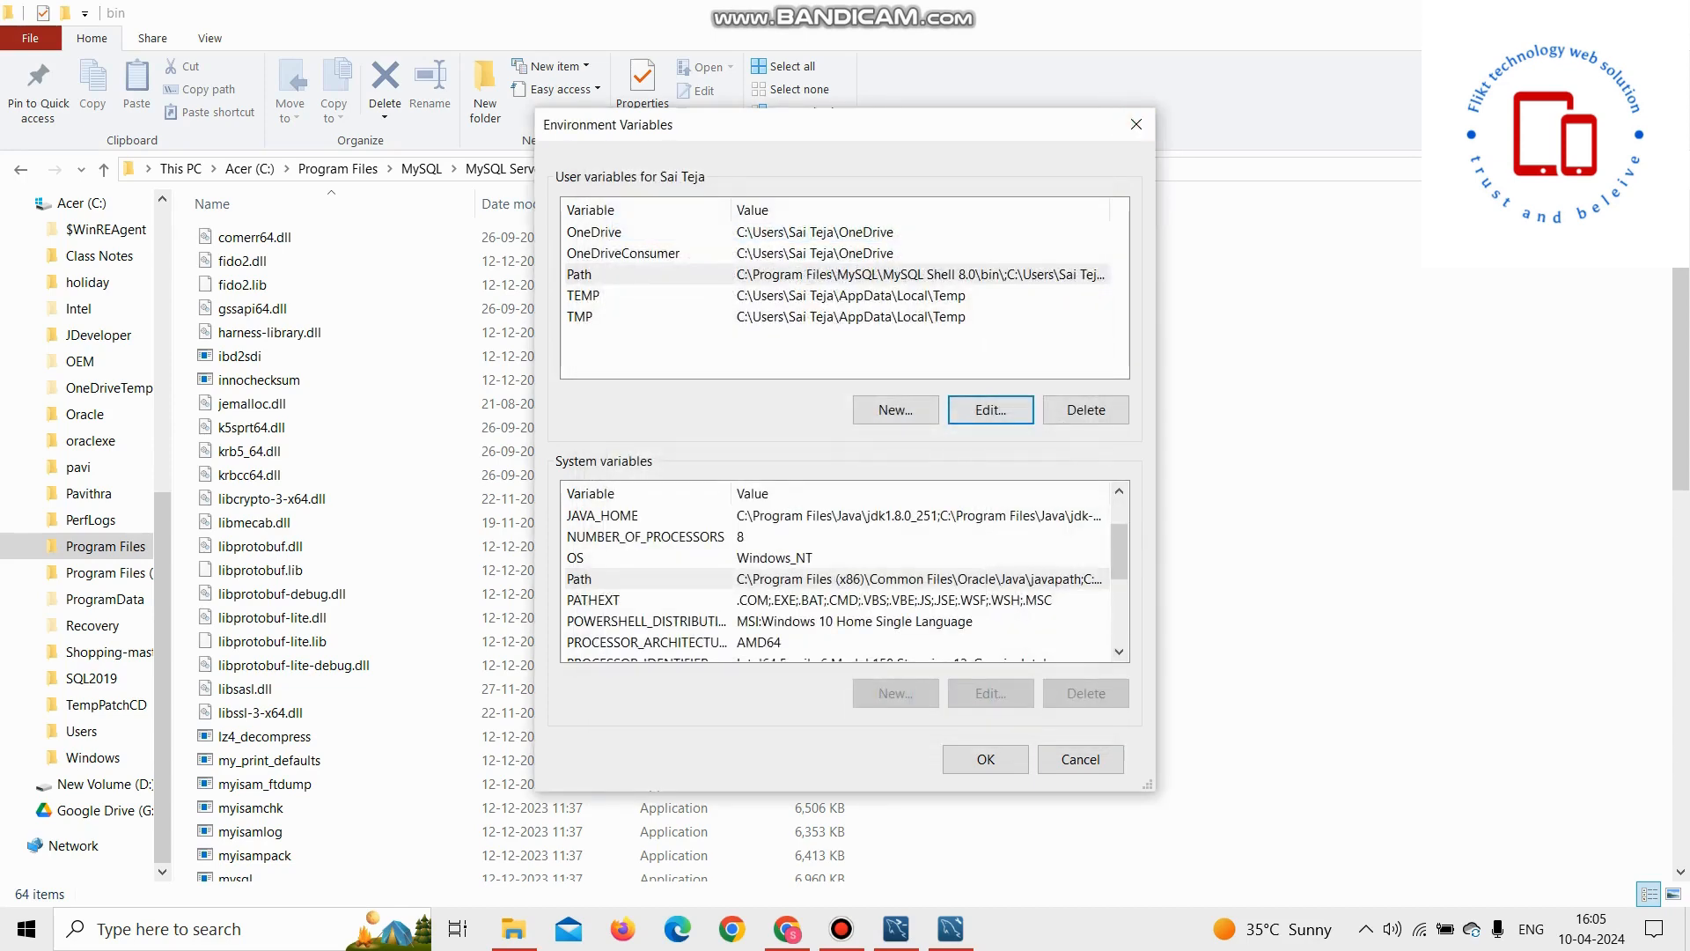
pyautogui.click(895, 410)
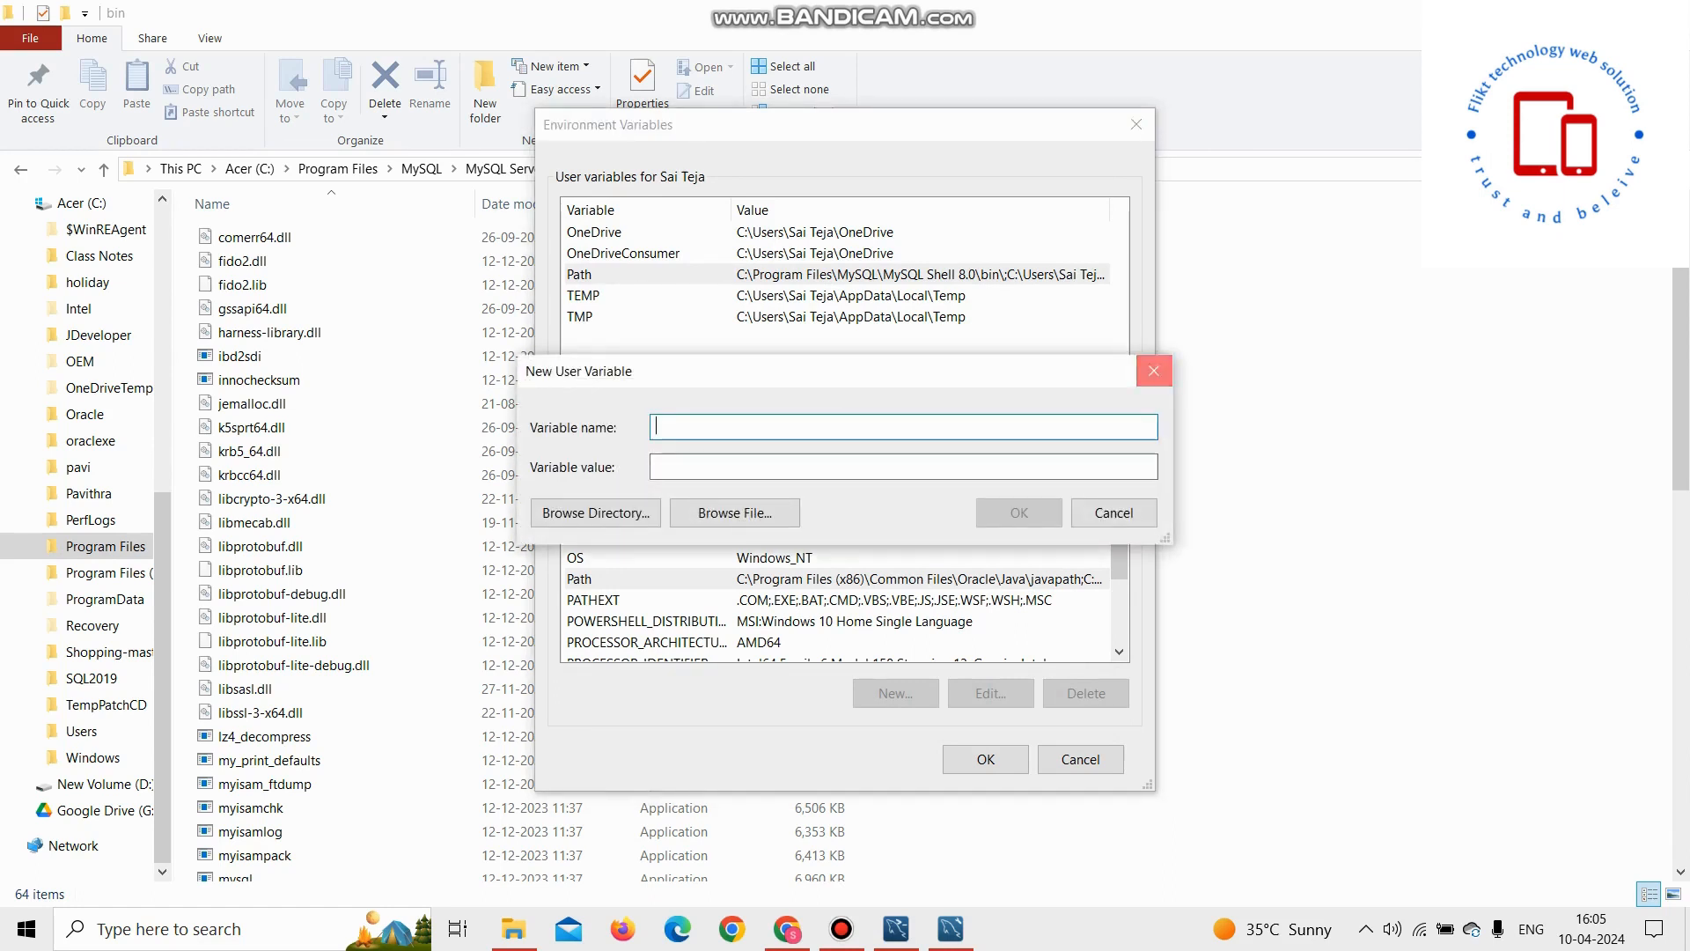
pyautogui.click(1153, 371)
pyautogui.click(1135, 124)
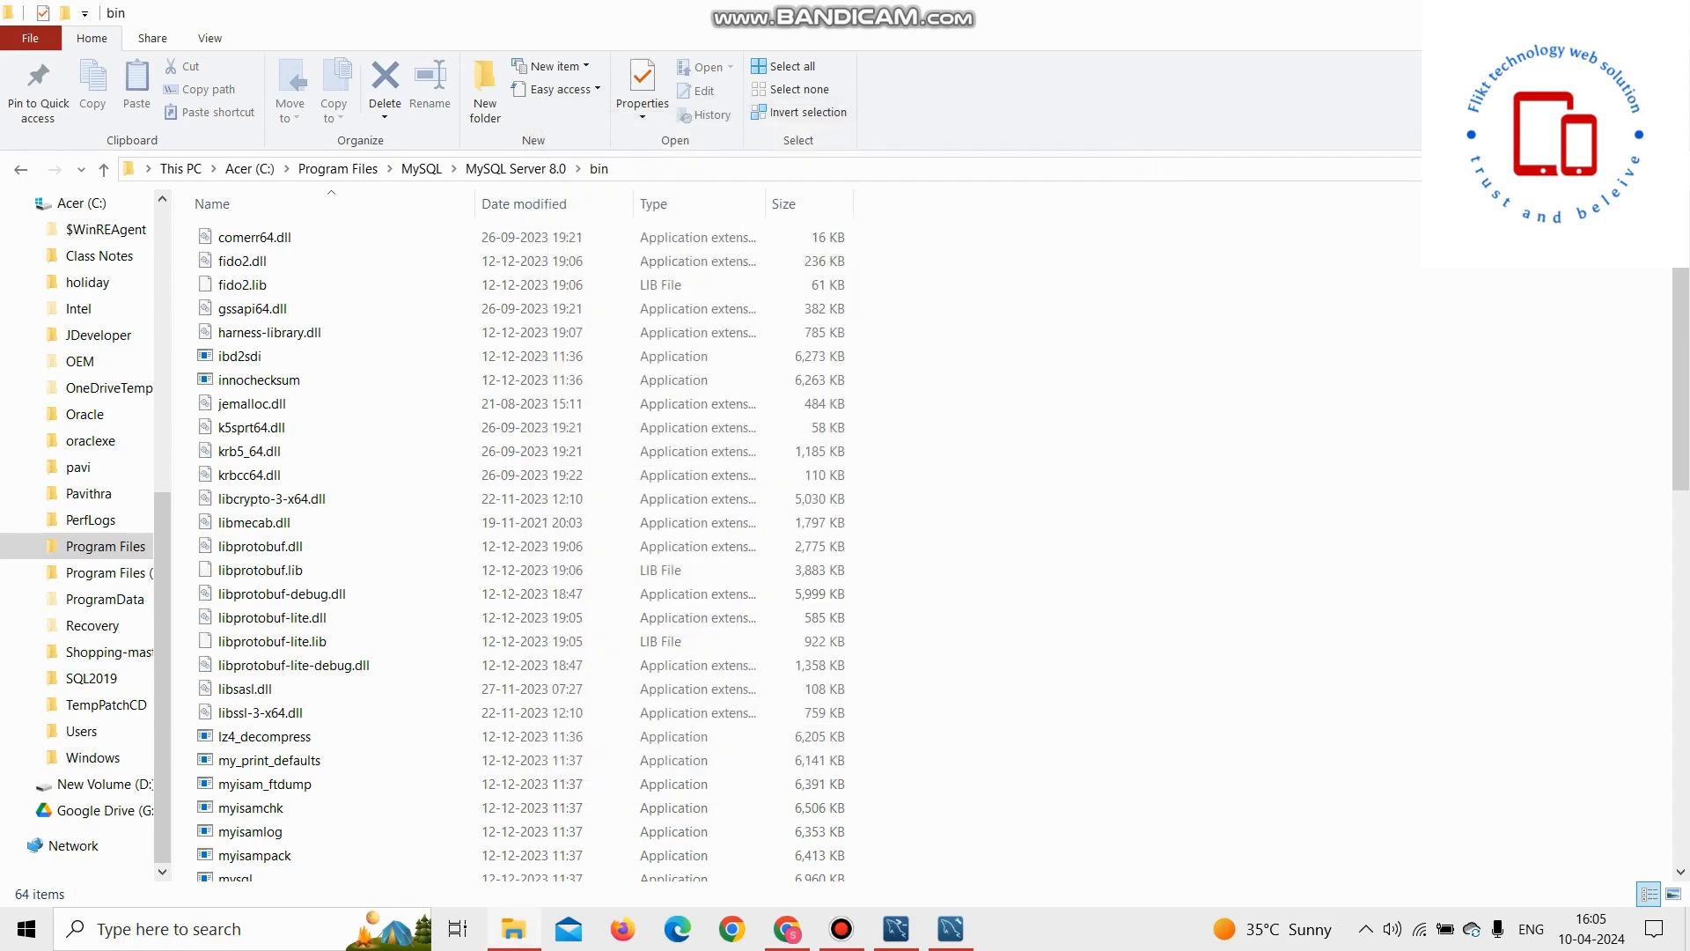
# Step: Switch to the MySQL Shell window and minimize it again
pyautogui.moveTo(841, 929)
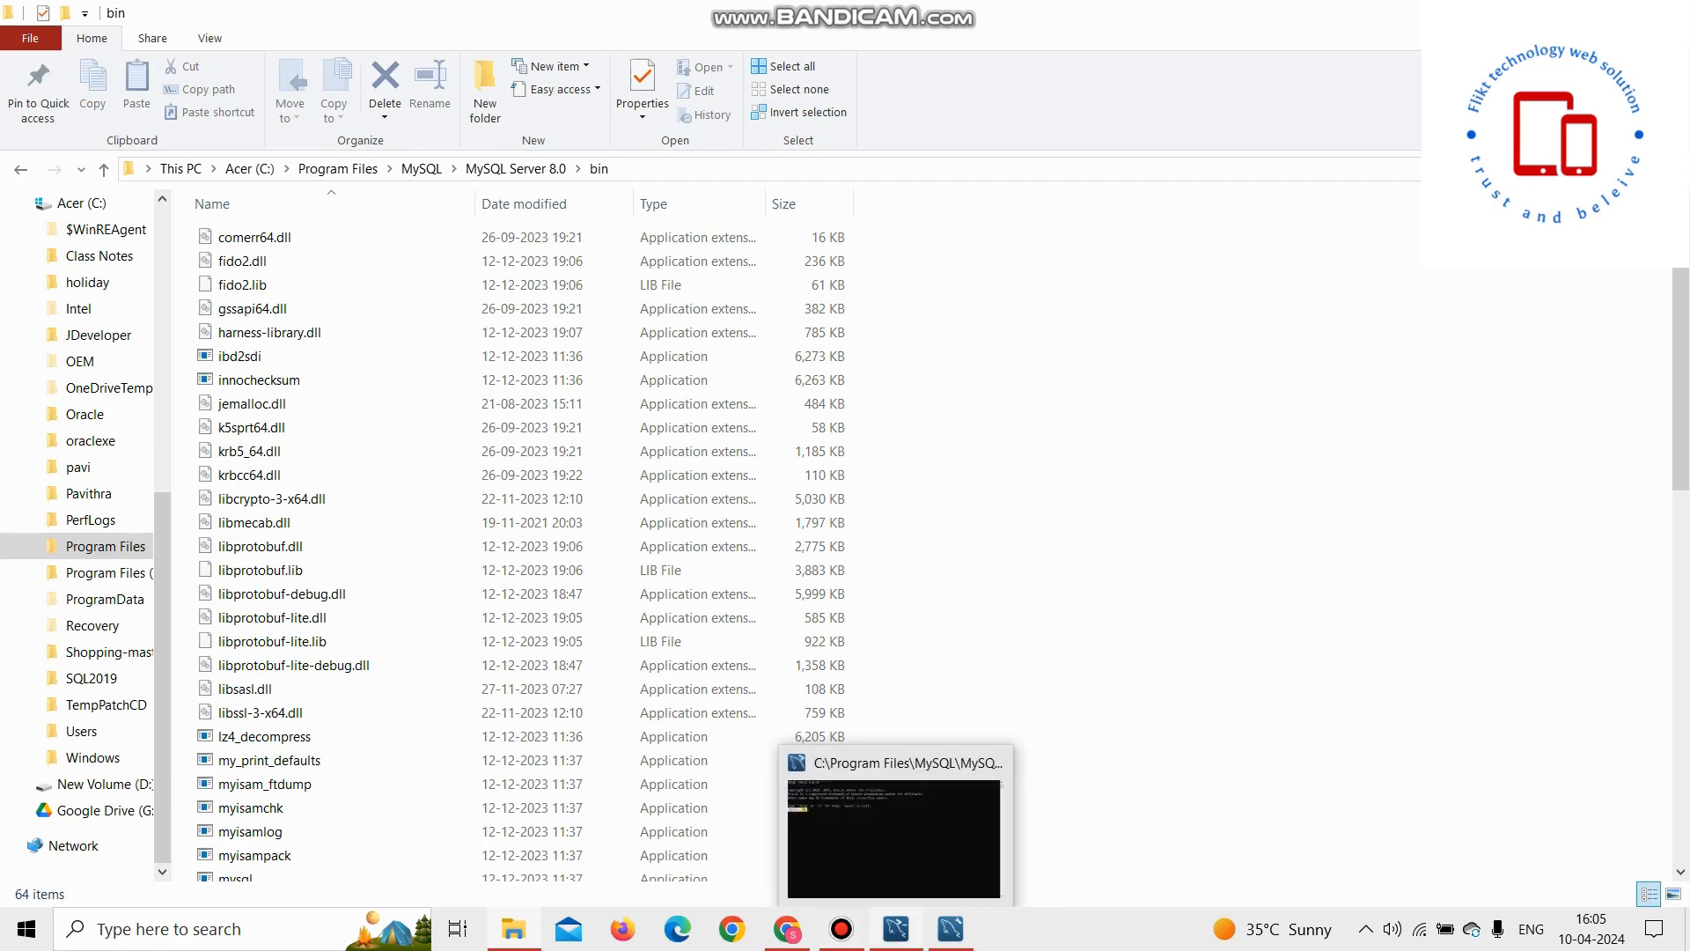
pyautogui.click(895, 928)
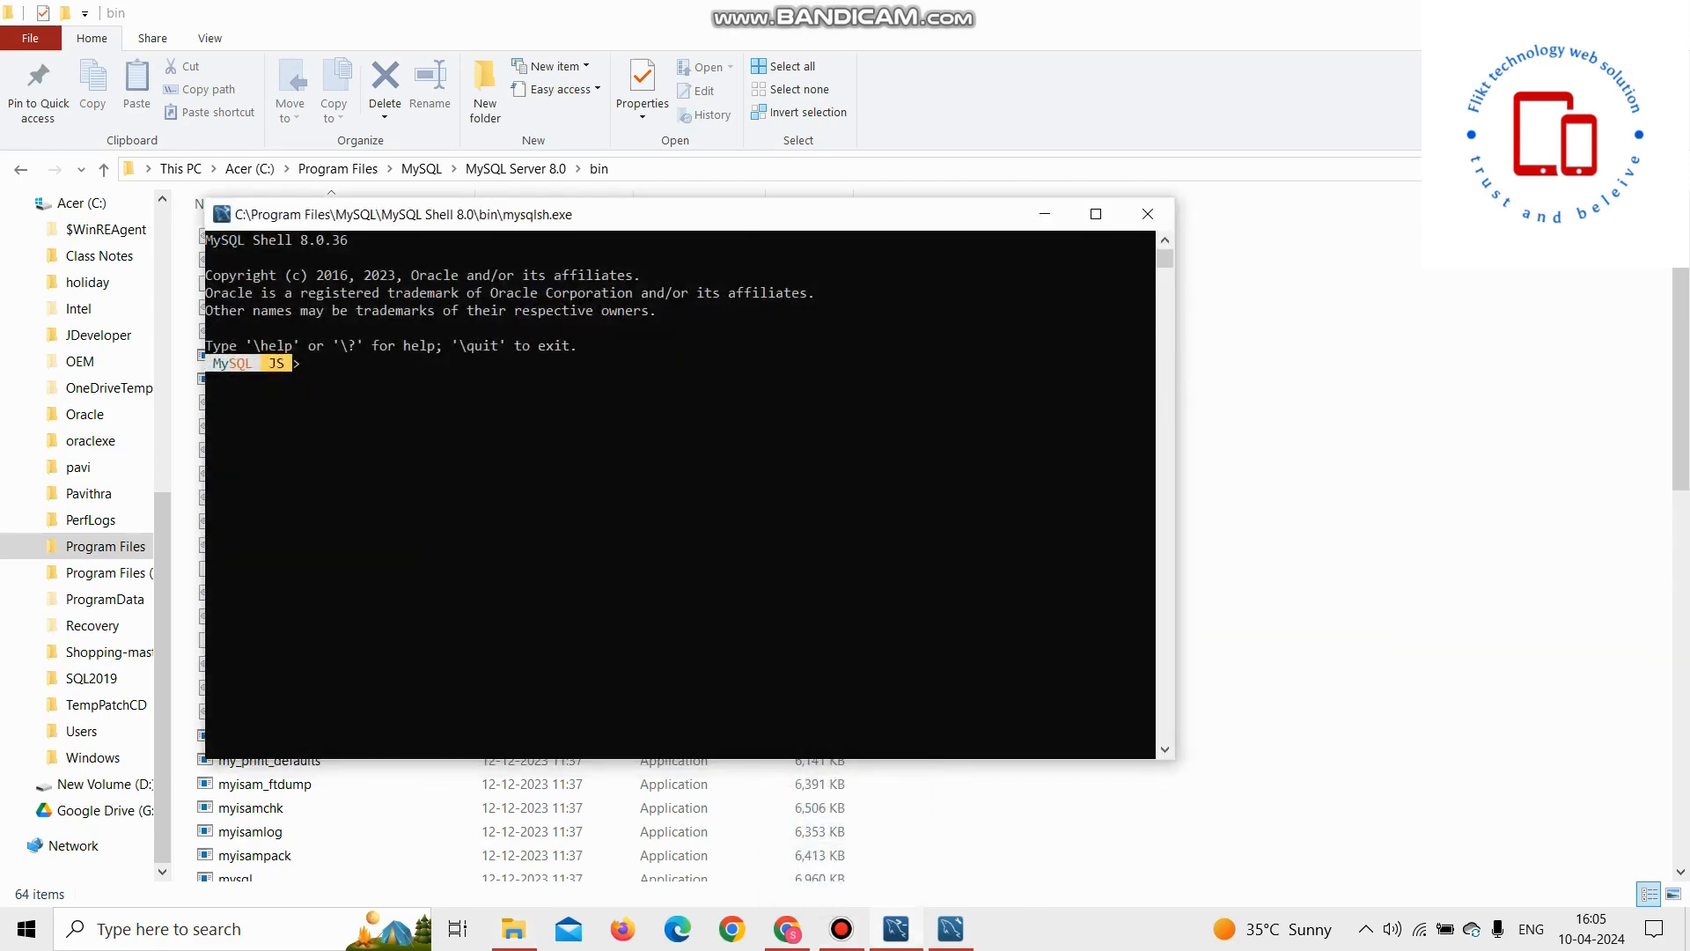
pyautogui.click(343, 363)
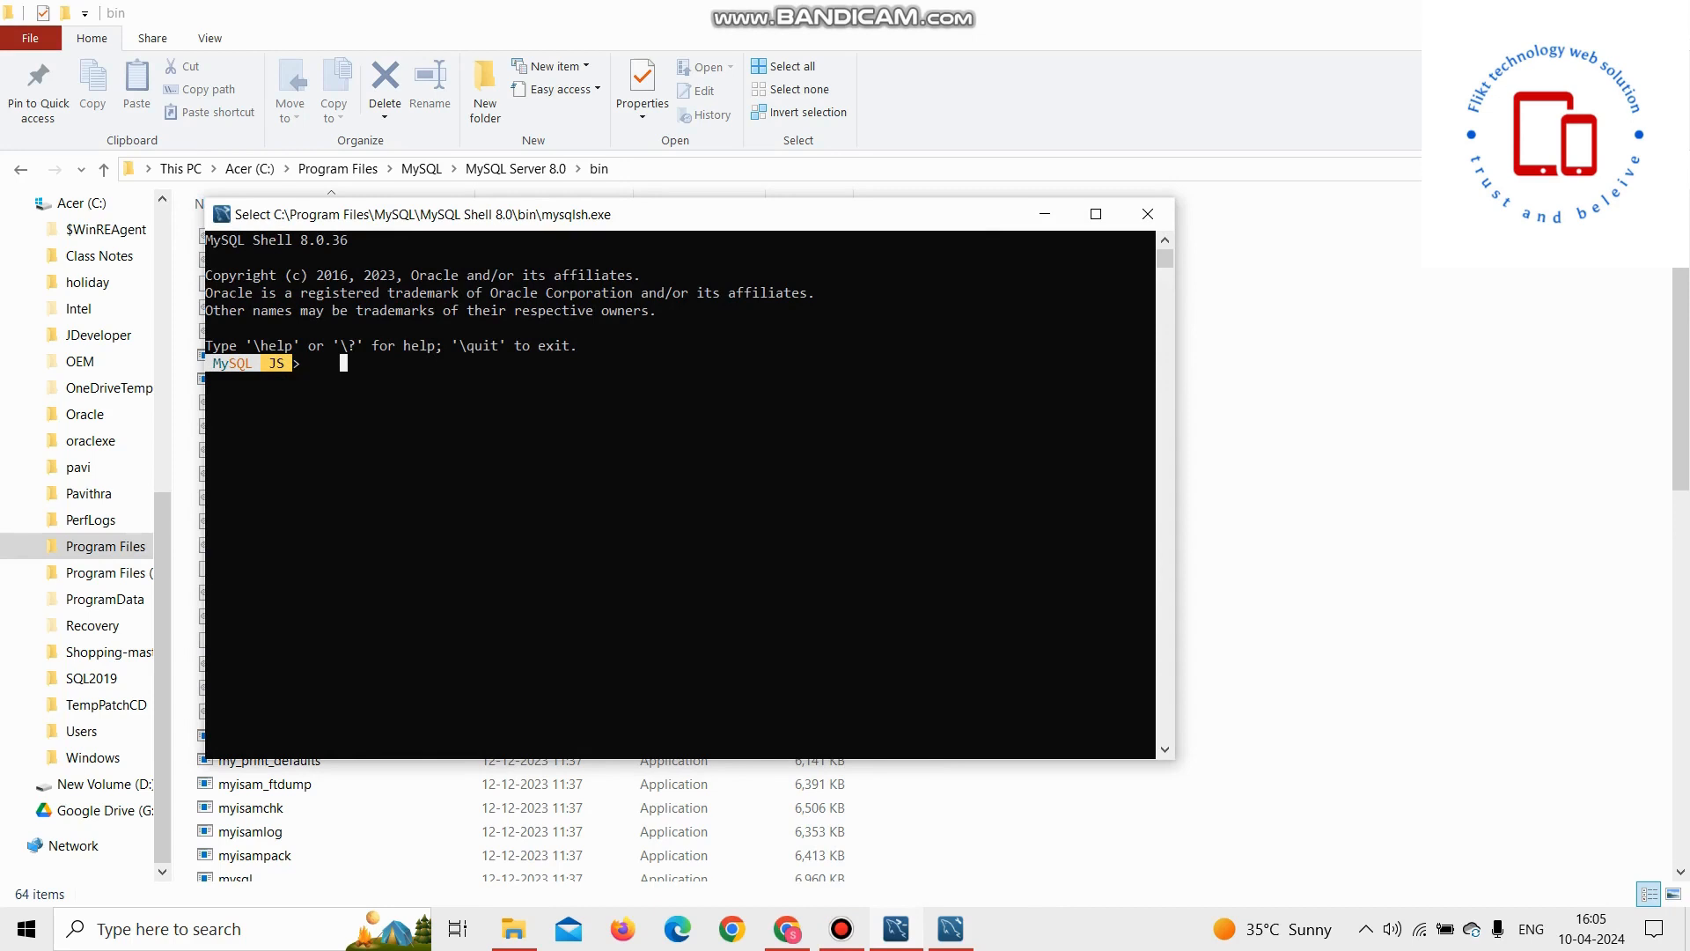
pyautogui.click(319, 363)
pyautogui.press('Escape')
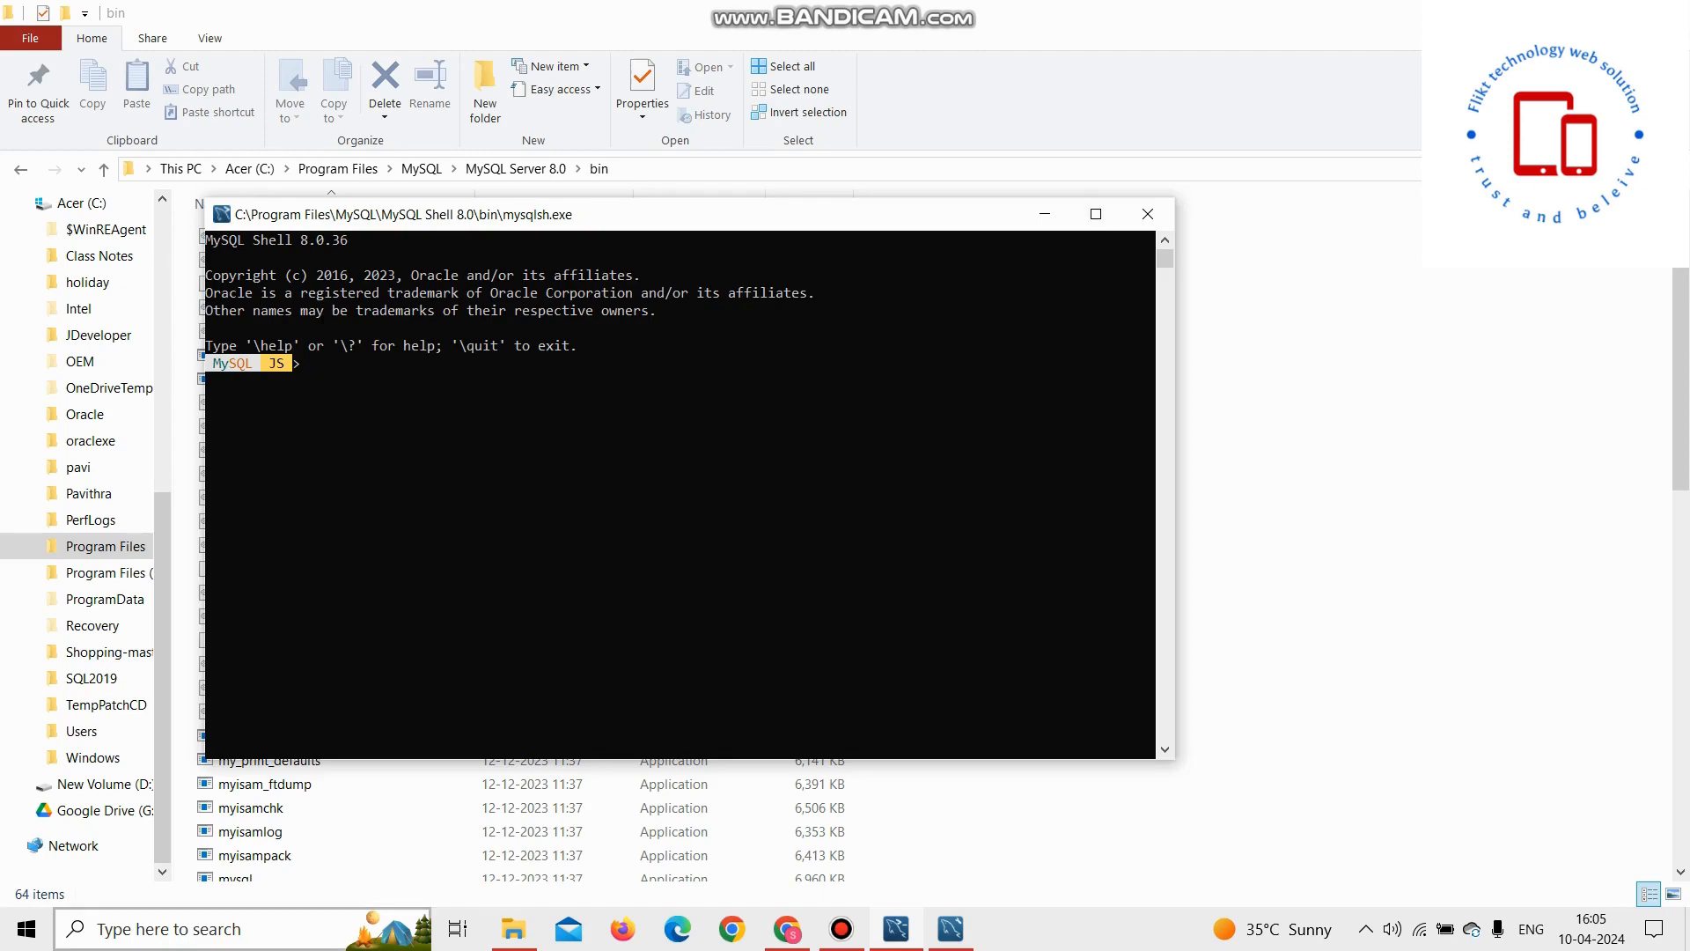
pyautogui.click(1045, 214)
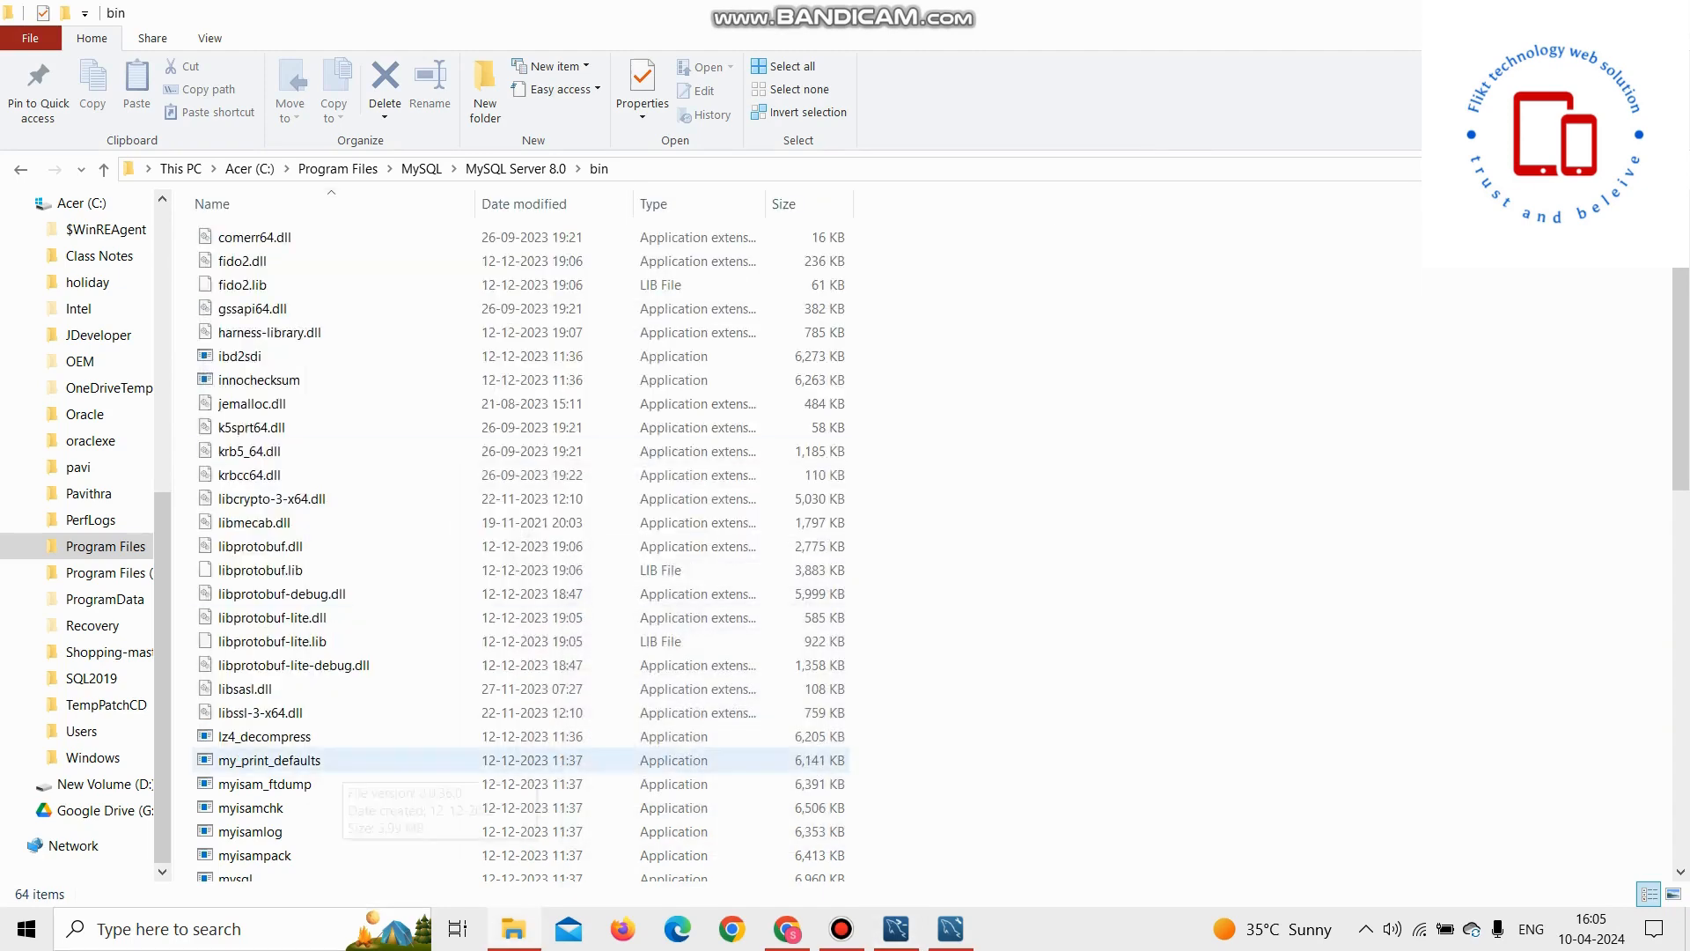
# Step: Open Command Prompt and run mysql --version to check the installed MySQL version
pyautogui.press('super+s')
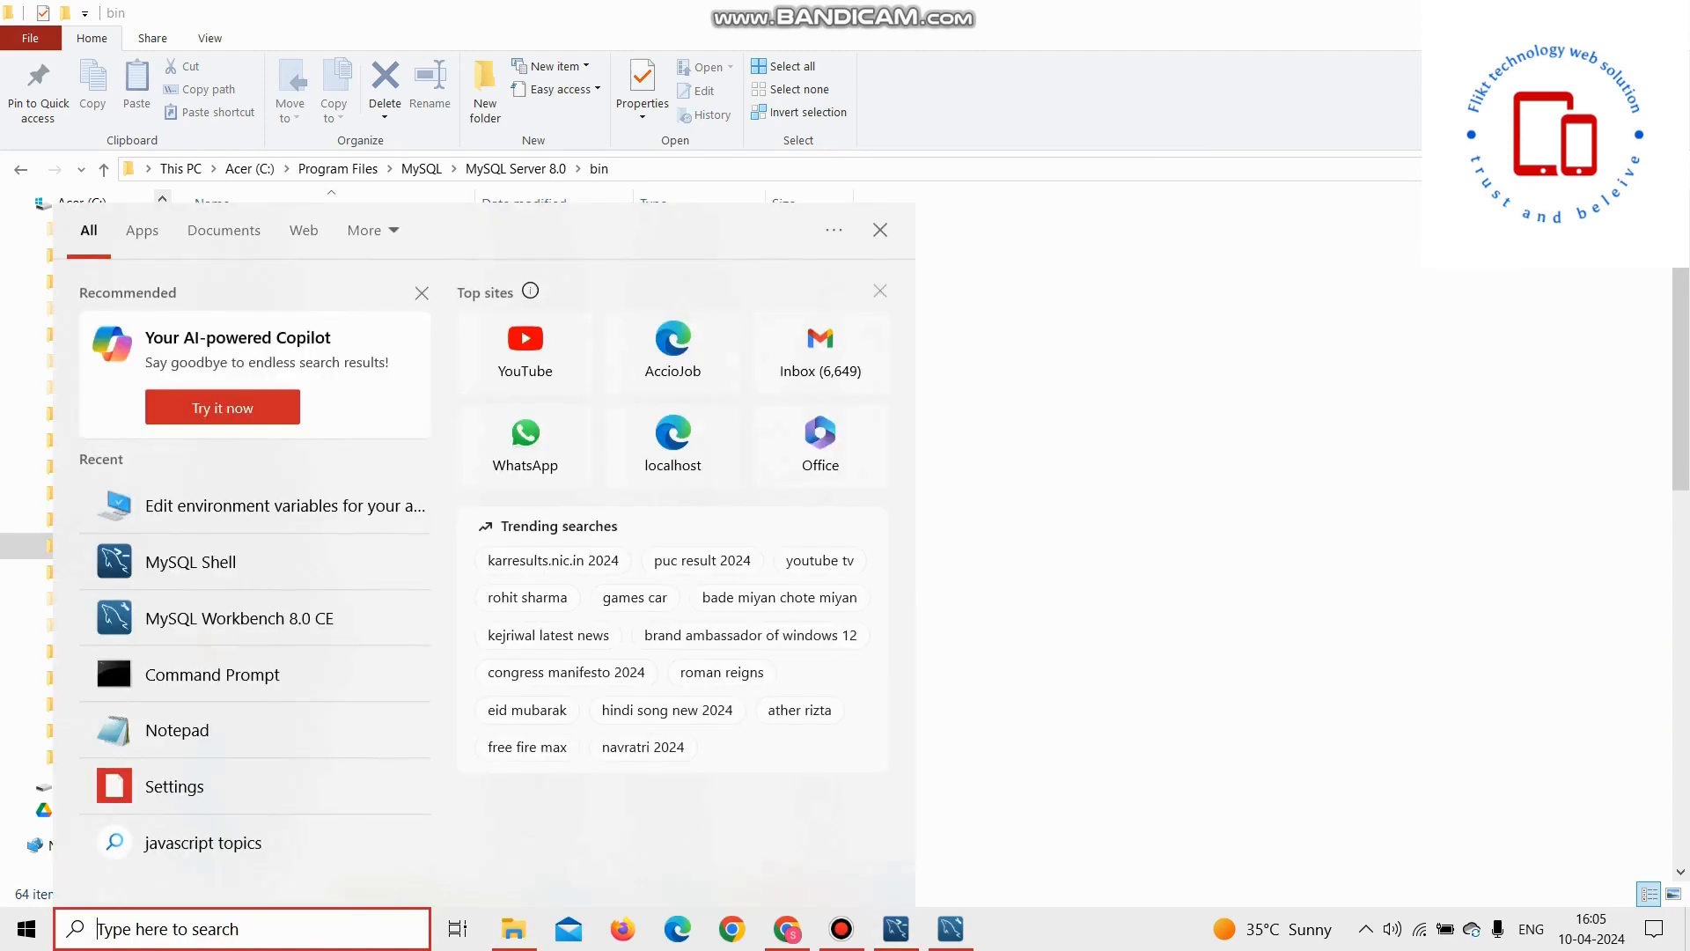
pyautogui.write('cmd')
pyautogui.press('Return')
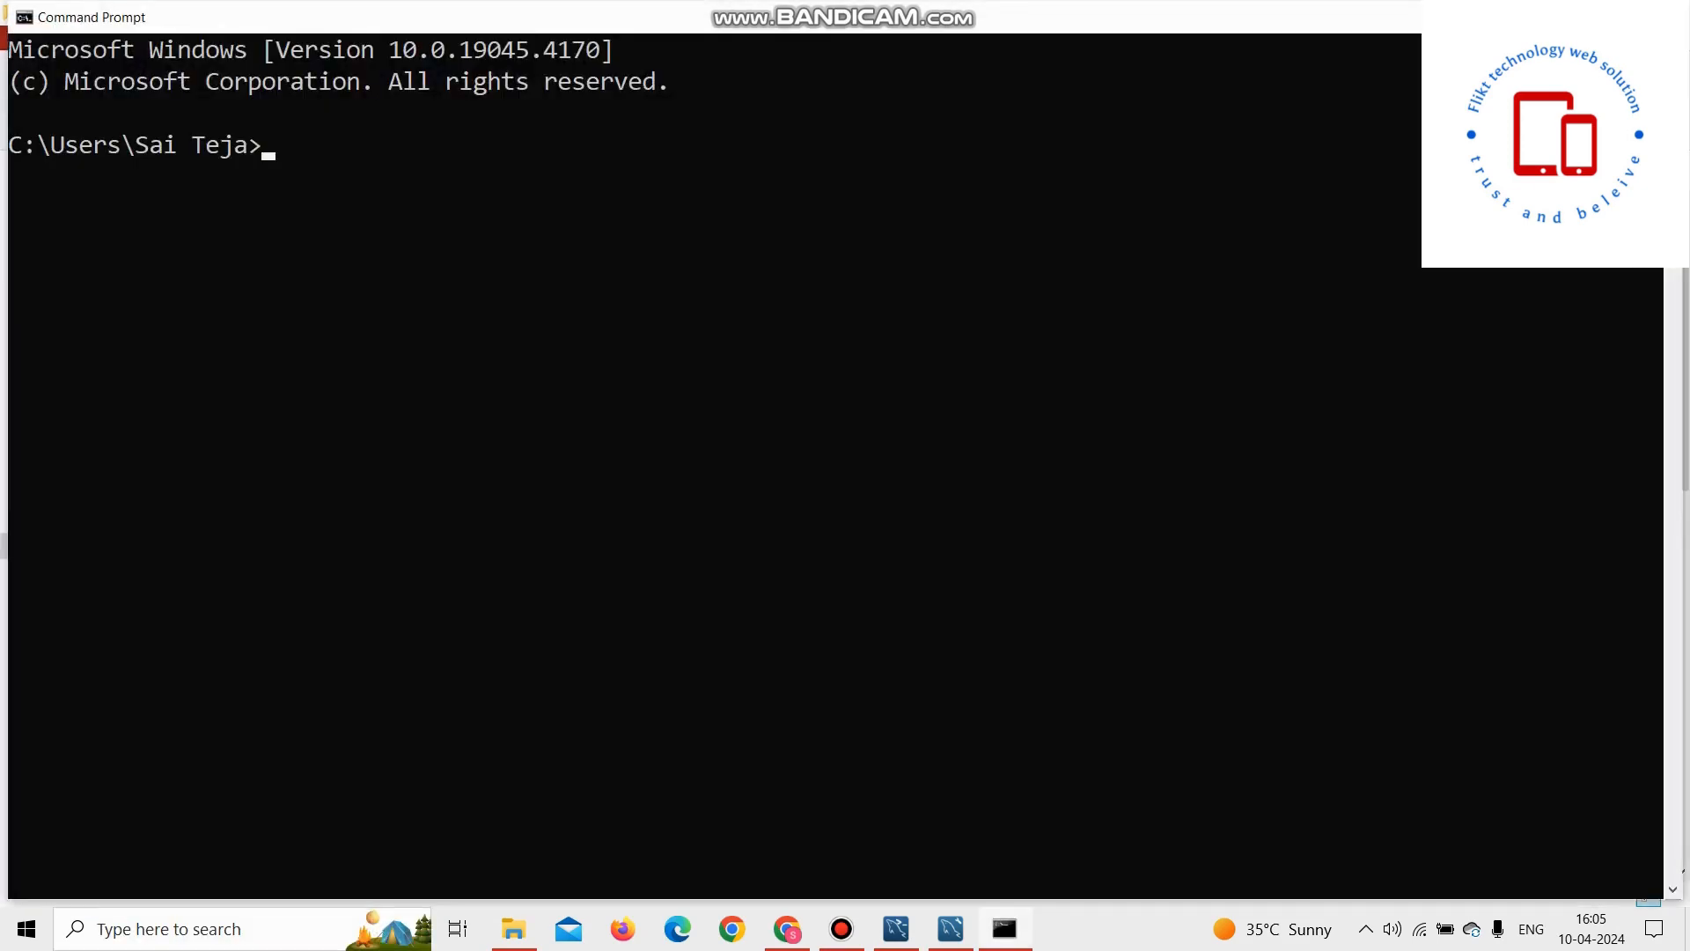
pyautogui.click(353, 176)
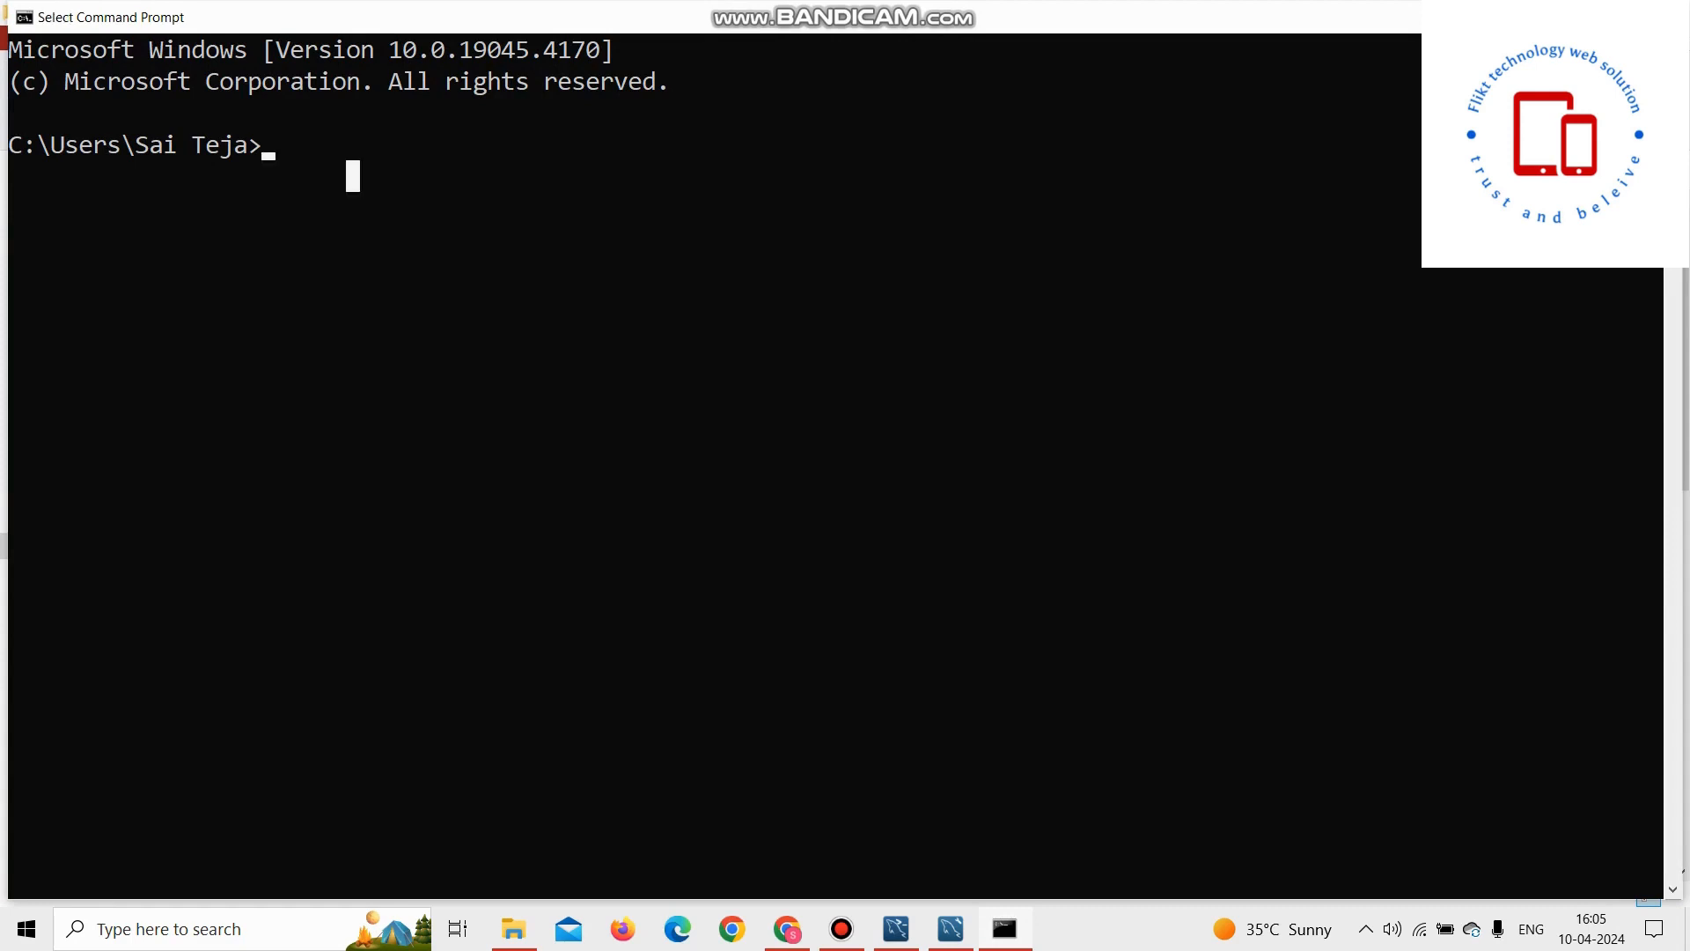
pyautogui.write('m')
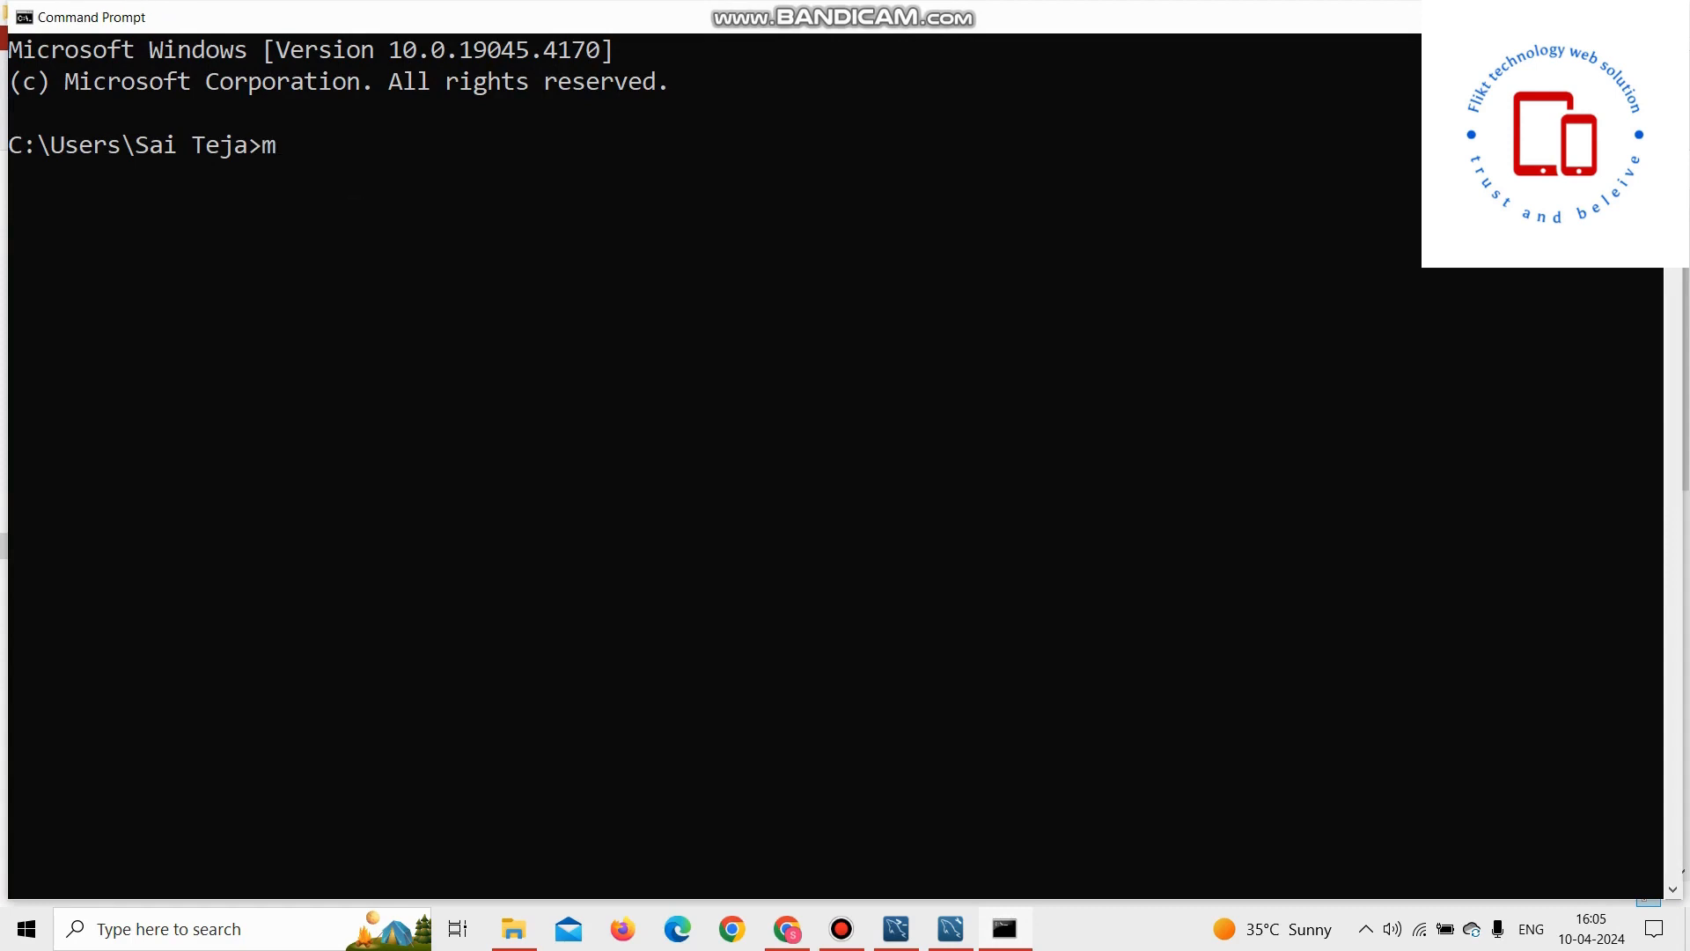
pyautogui.write('ysql --version')
pyautogui.press('Return')
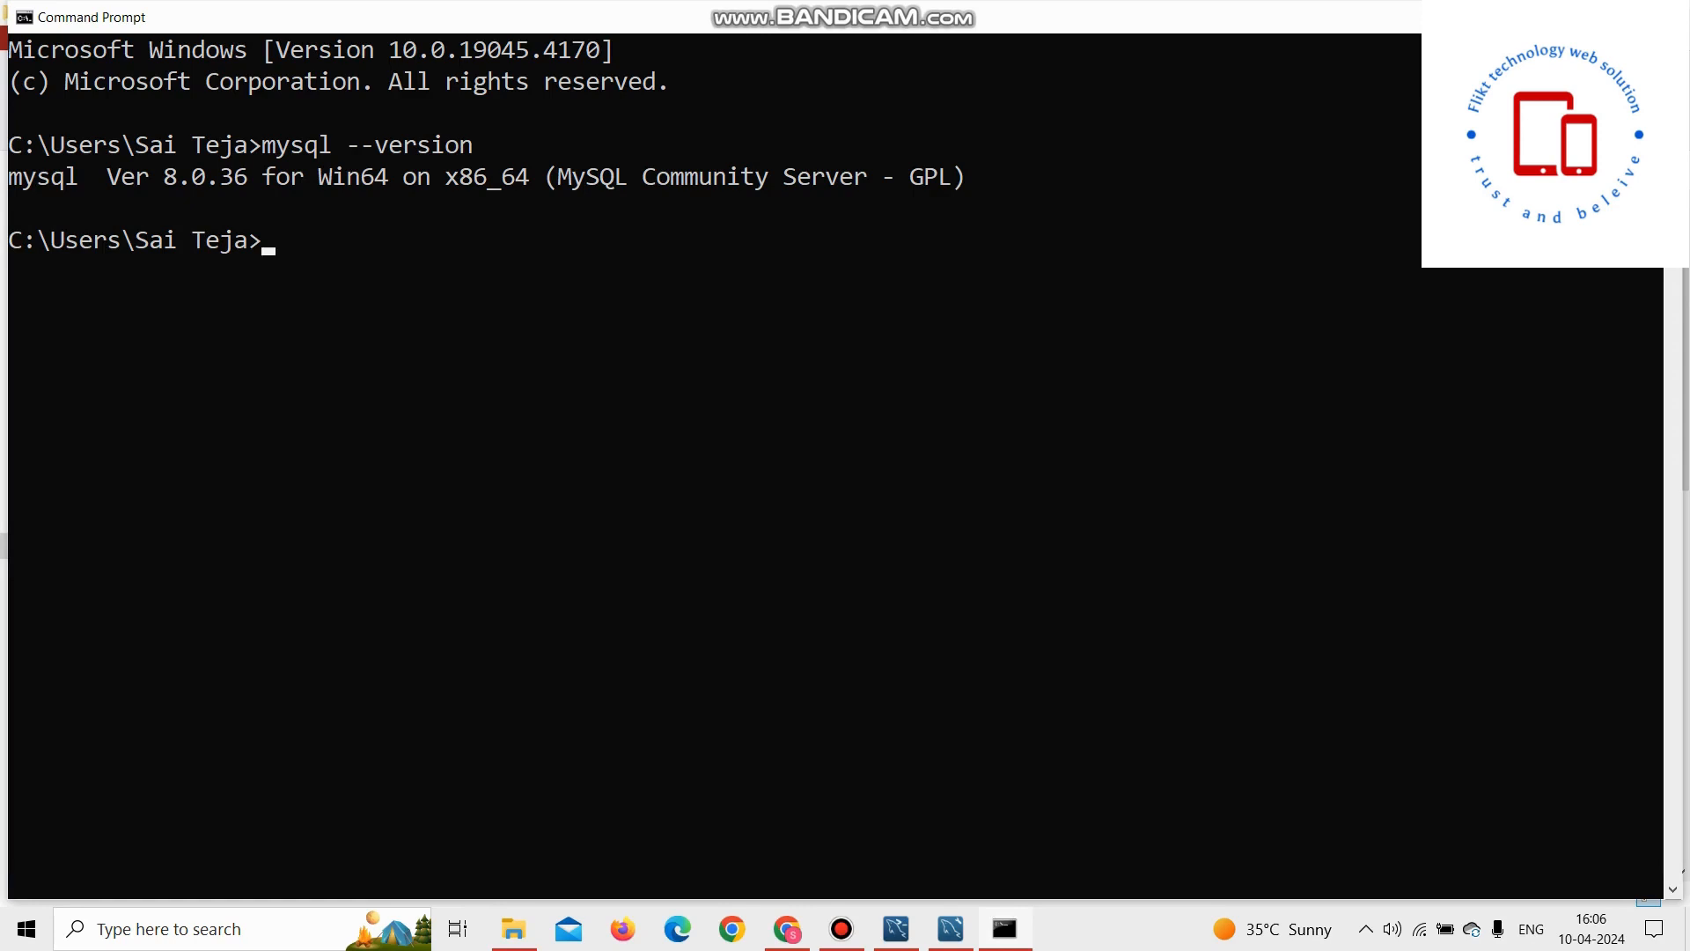
# Step: Try to log in as root by running musql -u root -p
pyautogui.click(282, 239)
pyautogui.write('musql -u root -')
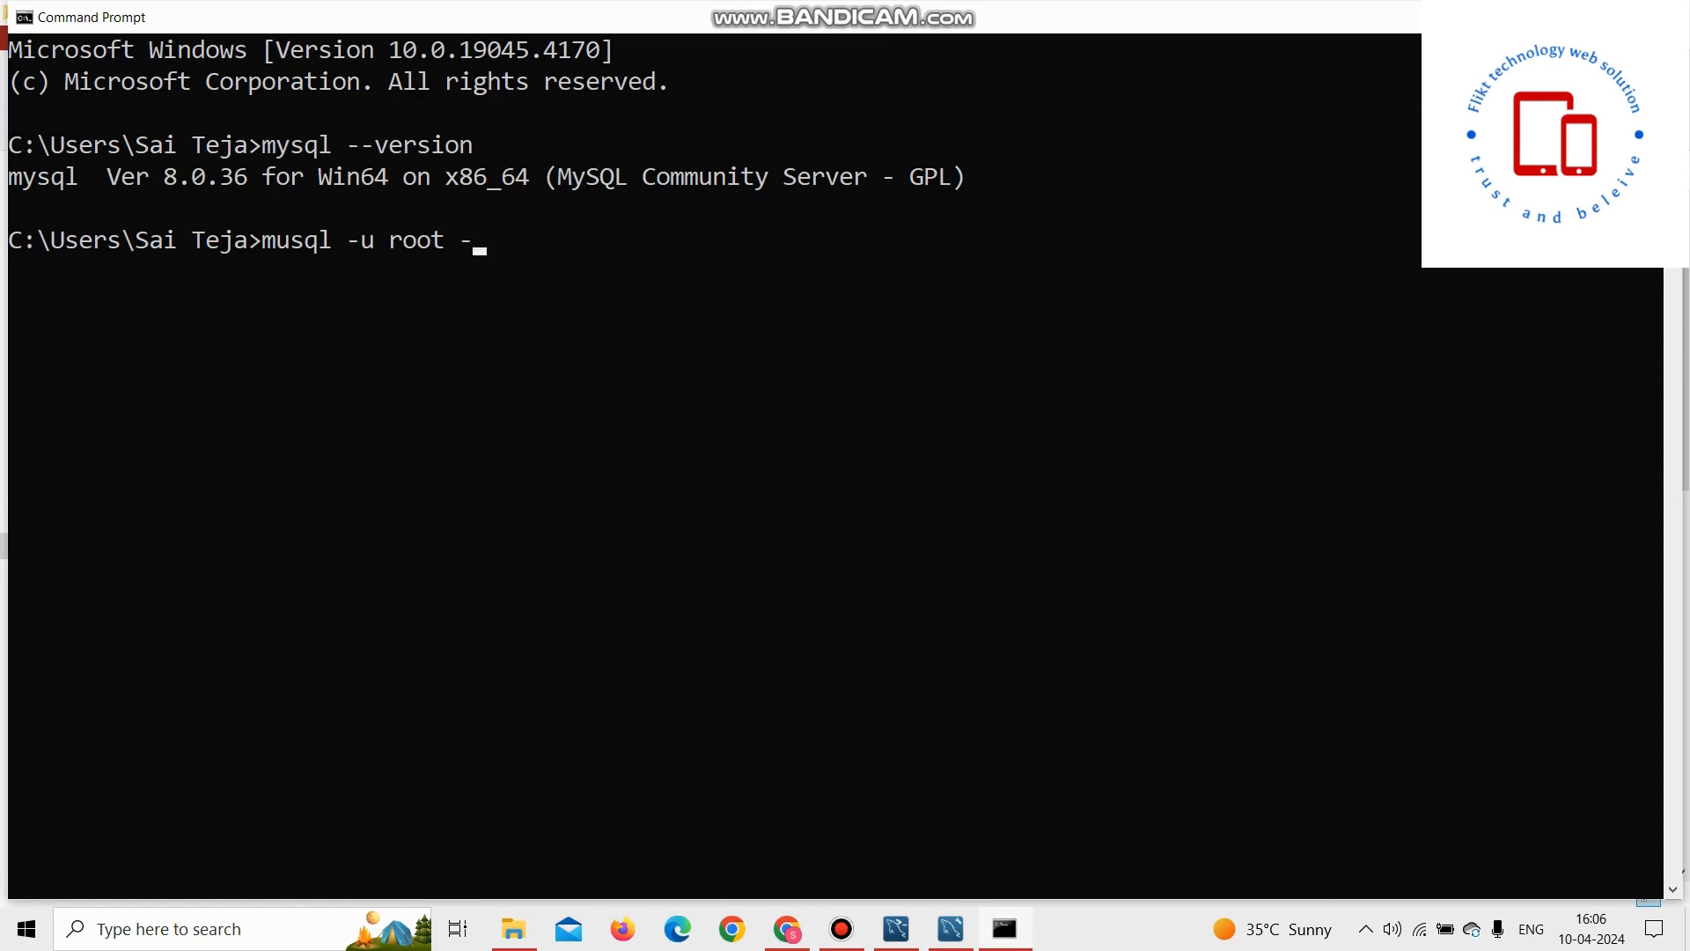
pyautogui.write('p')
pyautogui.press('Return')
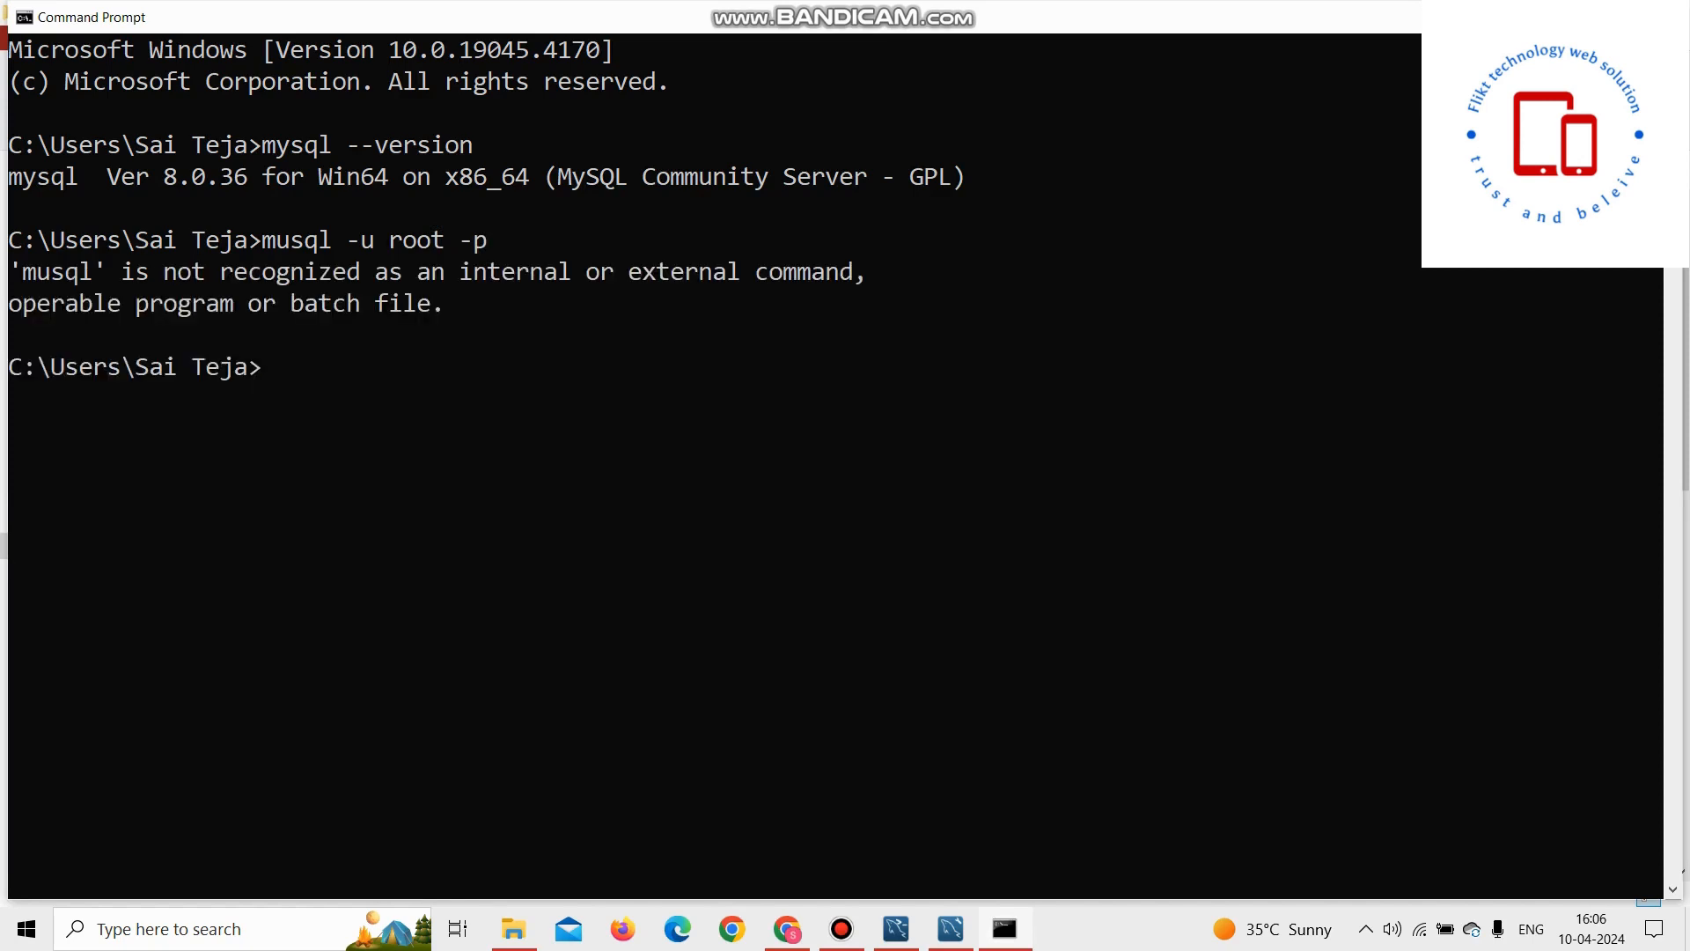
# Step: Run mysql -u root -p and enter the root account password to open the MySQL monitor
pyautogui.write('mysql -u root -p')
pyautogui.press('Return')
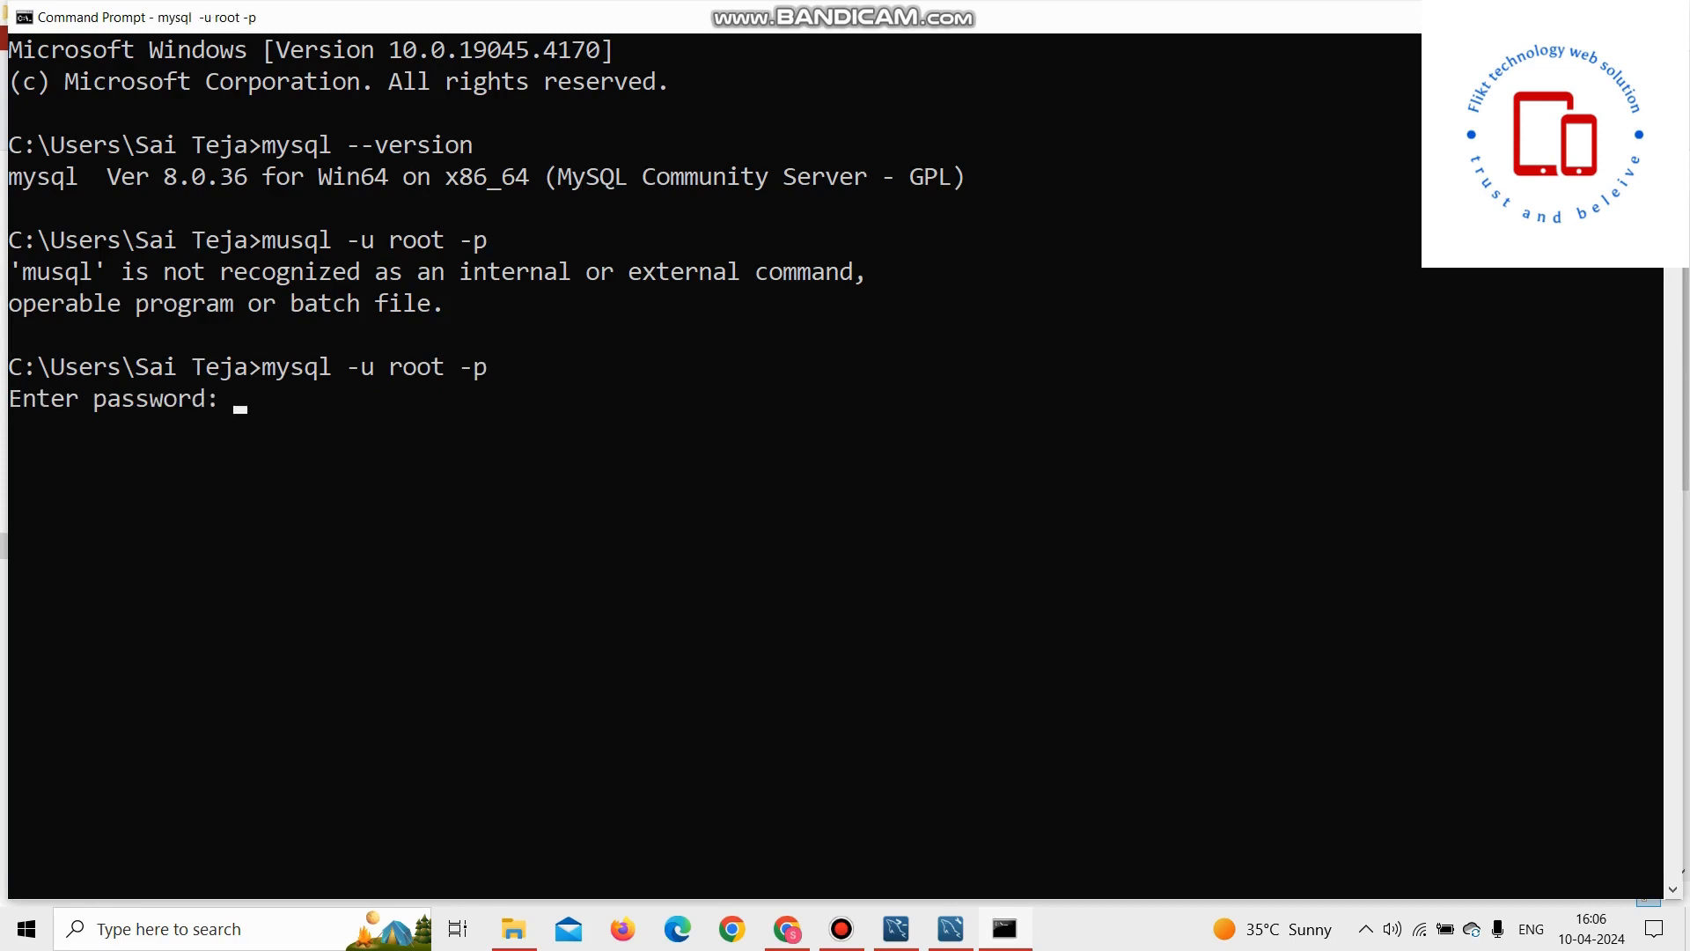
pyautogui.write('root')
pyautogui.press('Return')
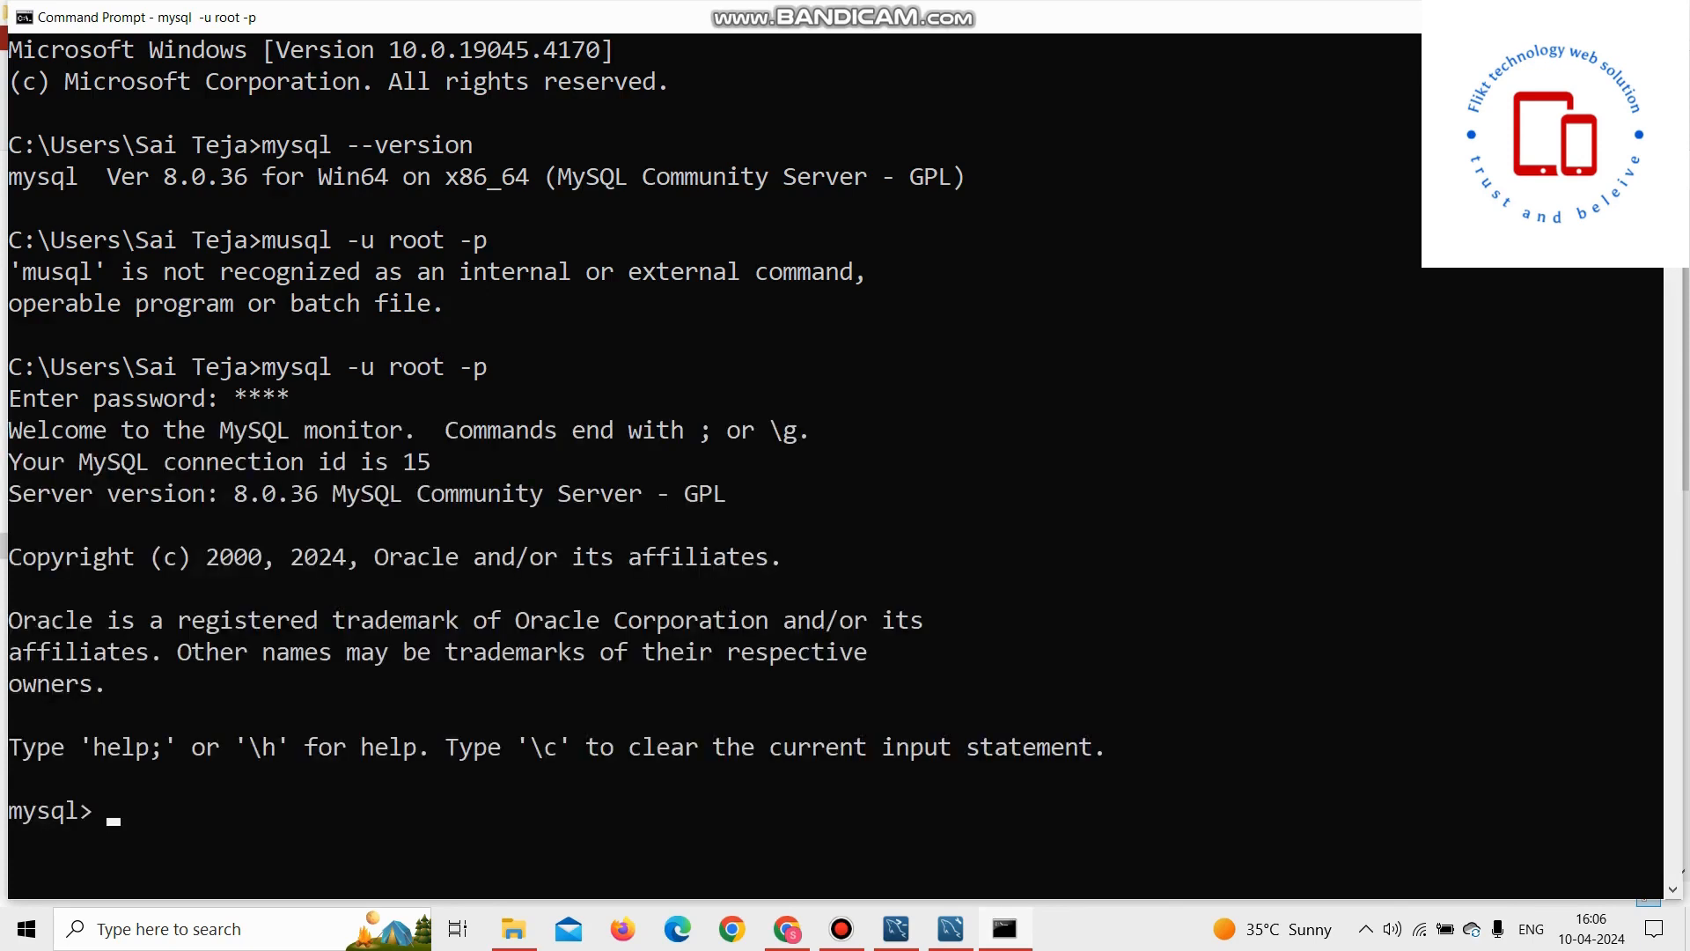
# Step: Minimize the Command Prompt window with the MySQL session
pyautogui.scroll(-2, 545, 431)
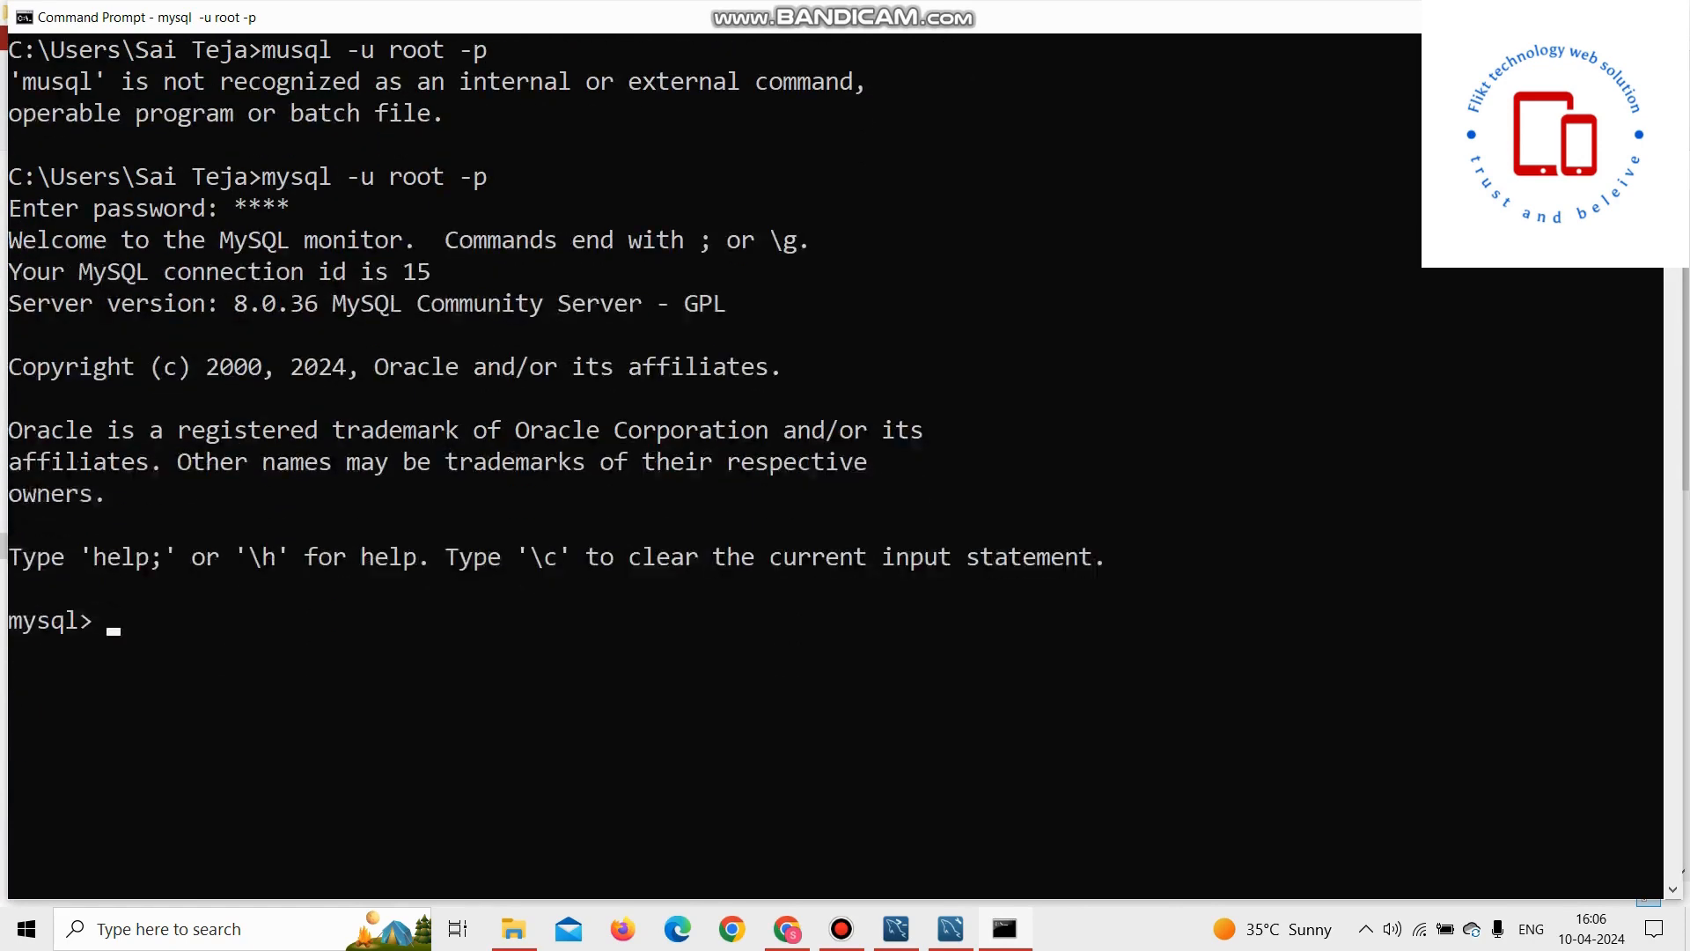
pyautogui.scroll(2, 546, 431)
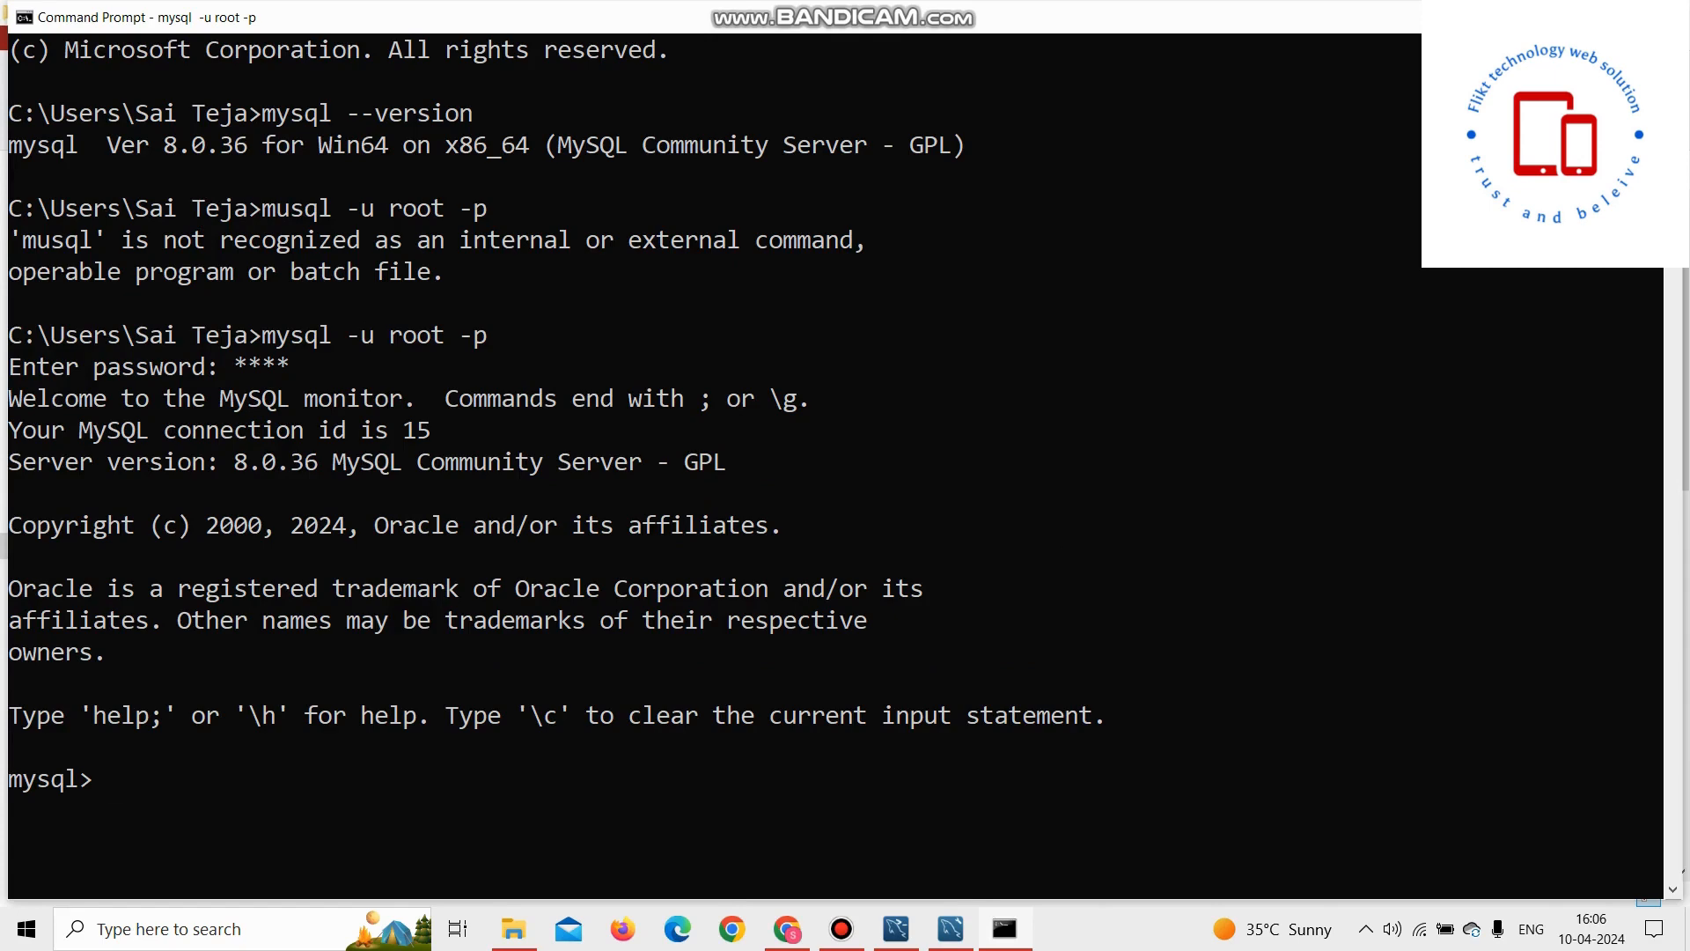
pyautogui.scroll(-2, 836, 467)
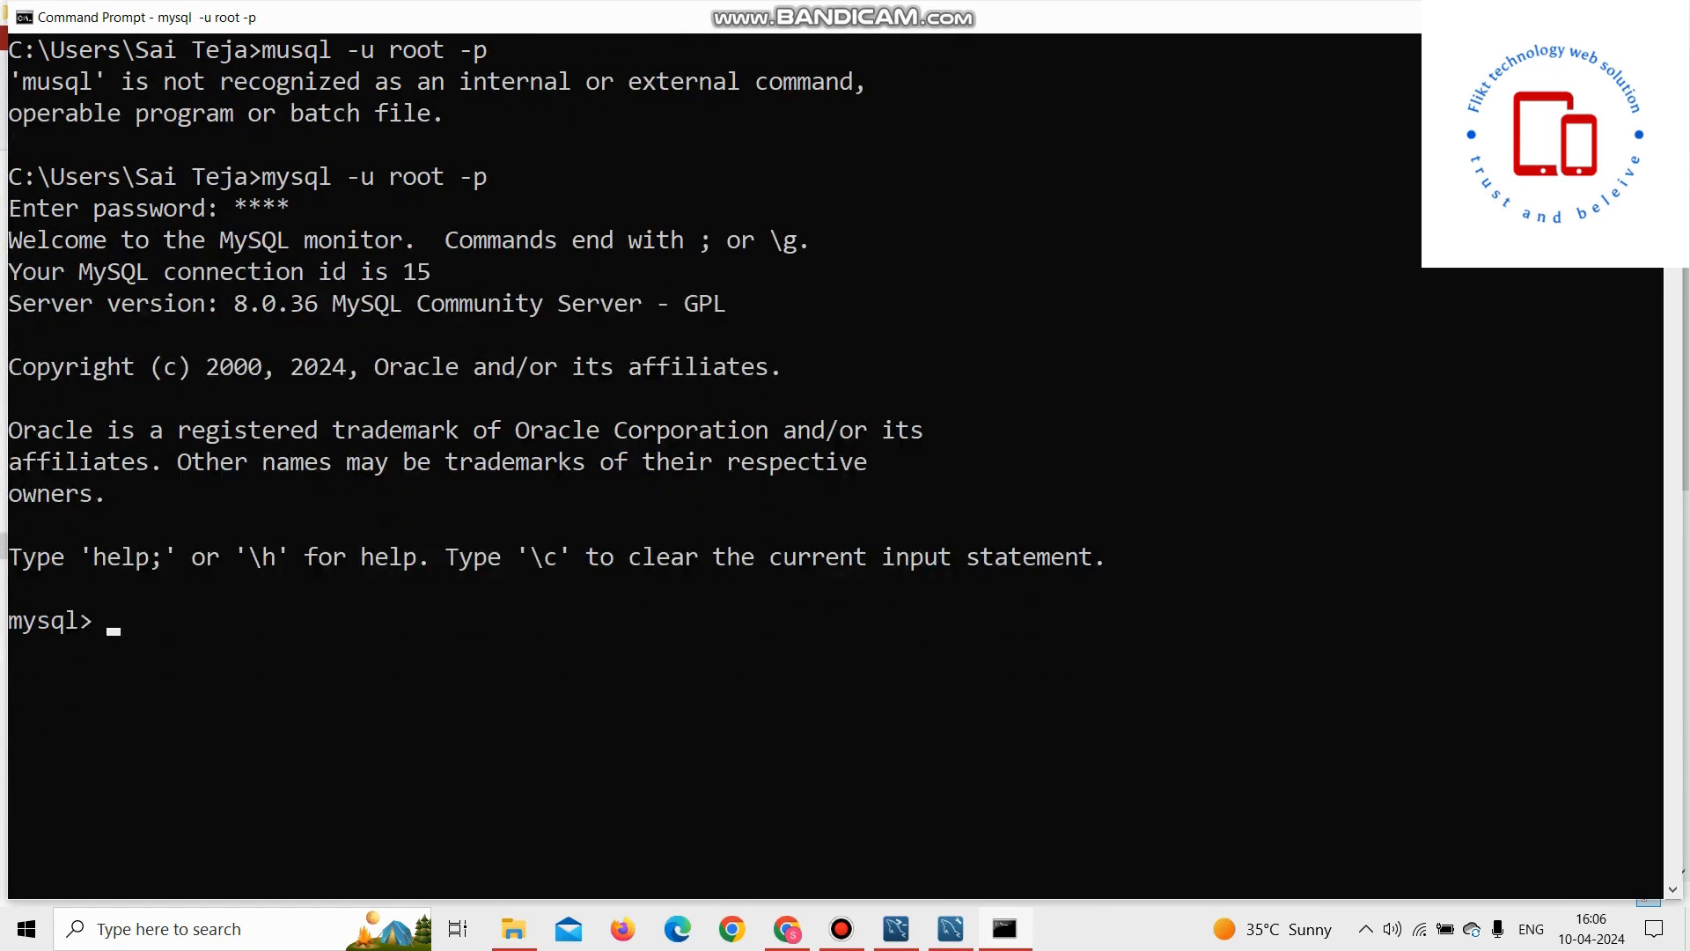
pyautogui.scroll(2, 836, 466)
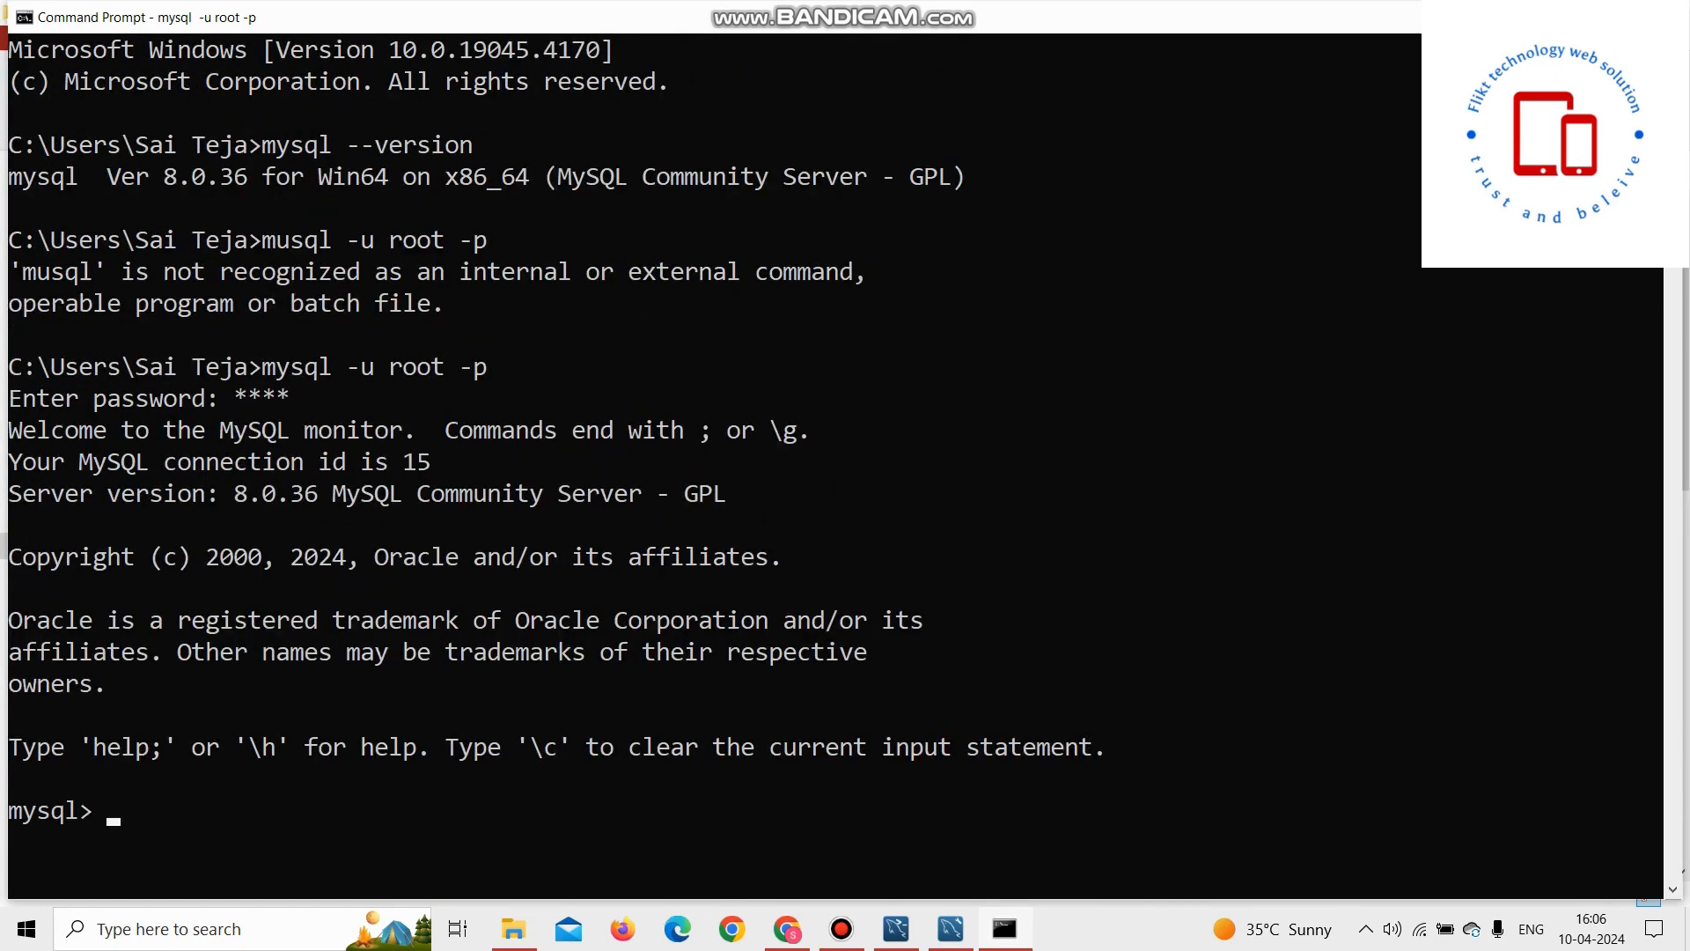
pyautogui.click(1556, 17)
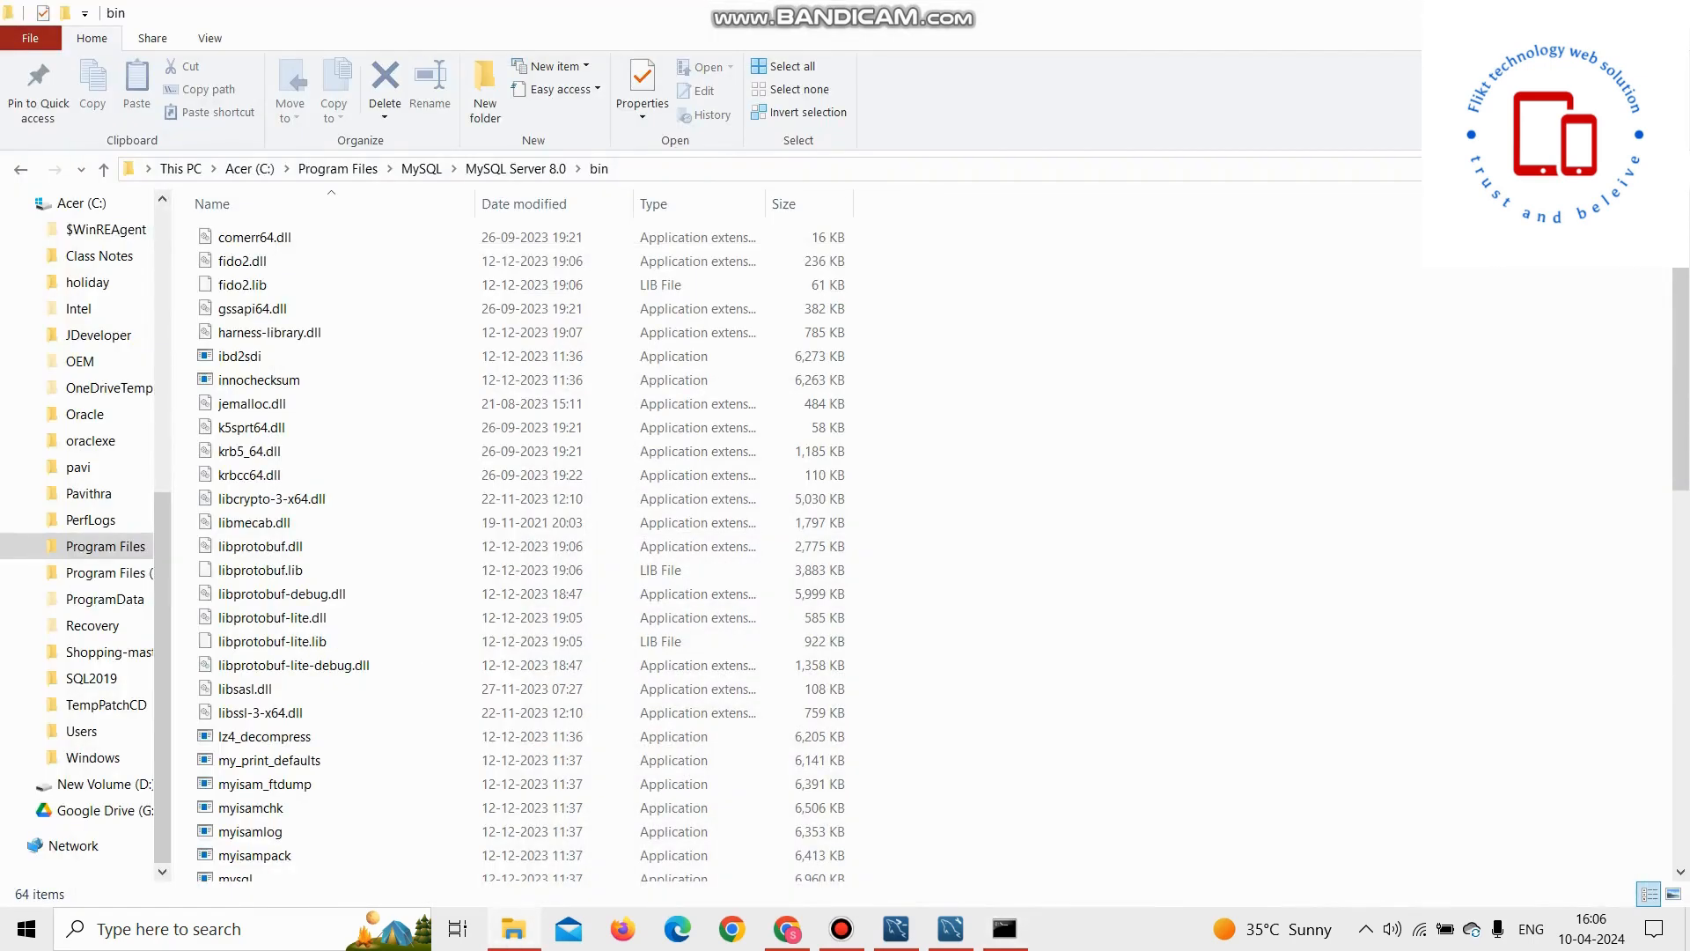